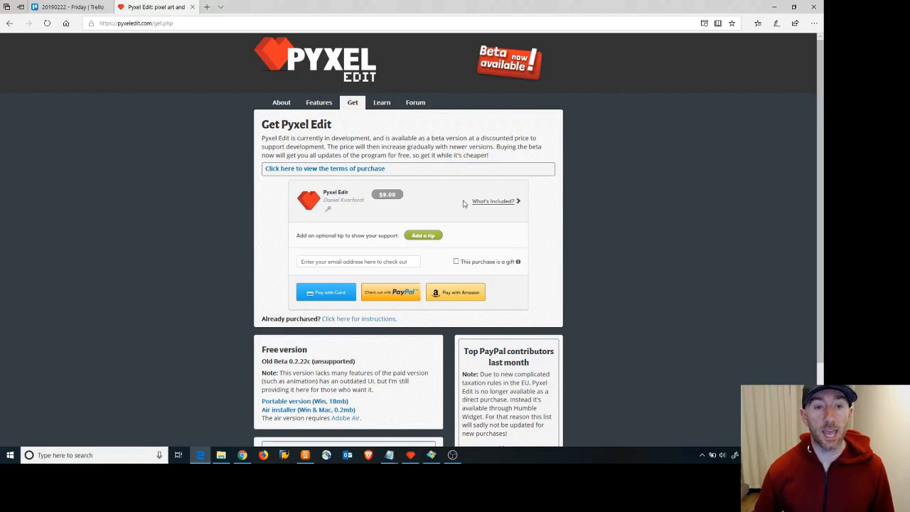
Review the purchase options and the free version downloads on the Get Pyxel Edit page.
scroll(600, 241, down, 1)
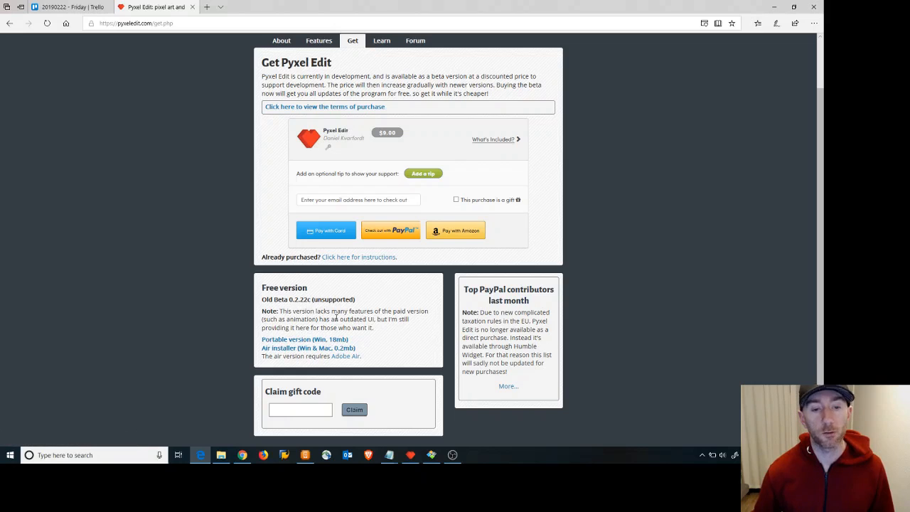
scroll(354, 318, down, 1)
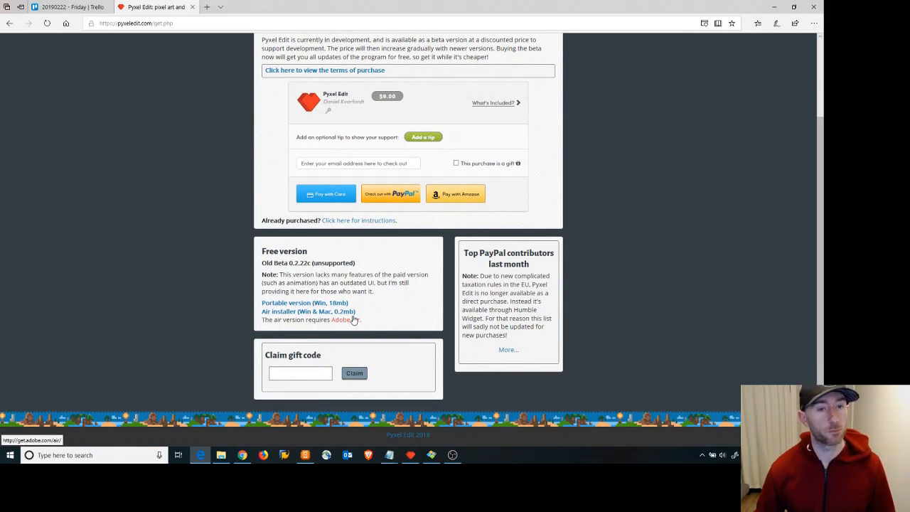
scroll(372, 258, up, 2)
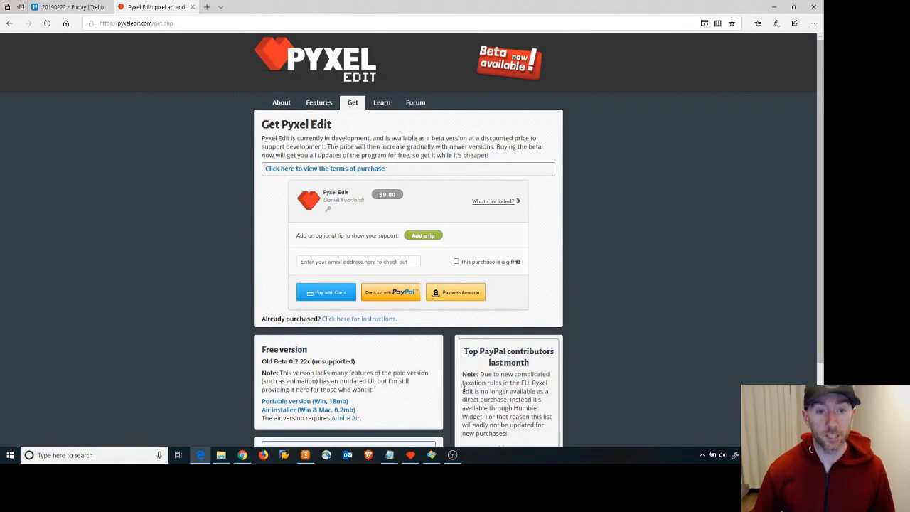
Switch to Pyxel Edit and create a new single image document of 50 by 50 pixels.
click(410, 455)
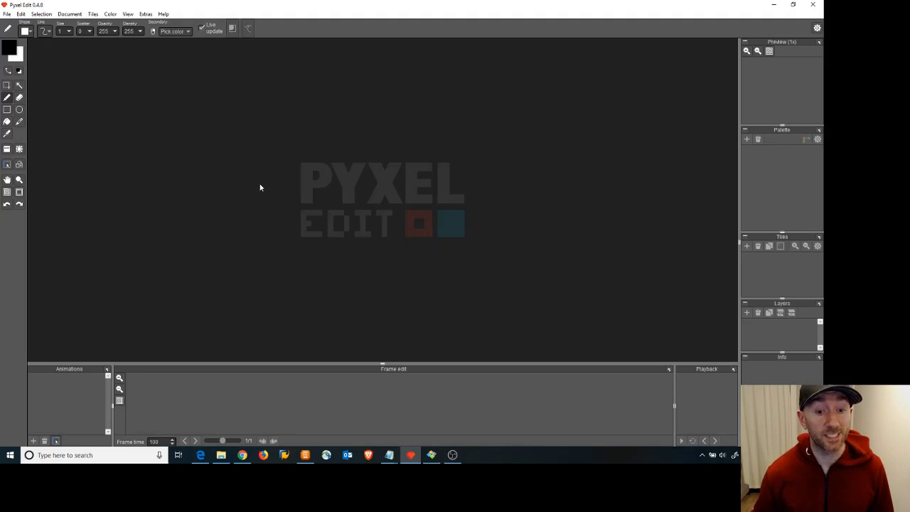
click(243, 455)
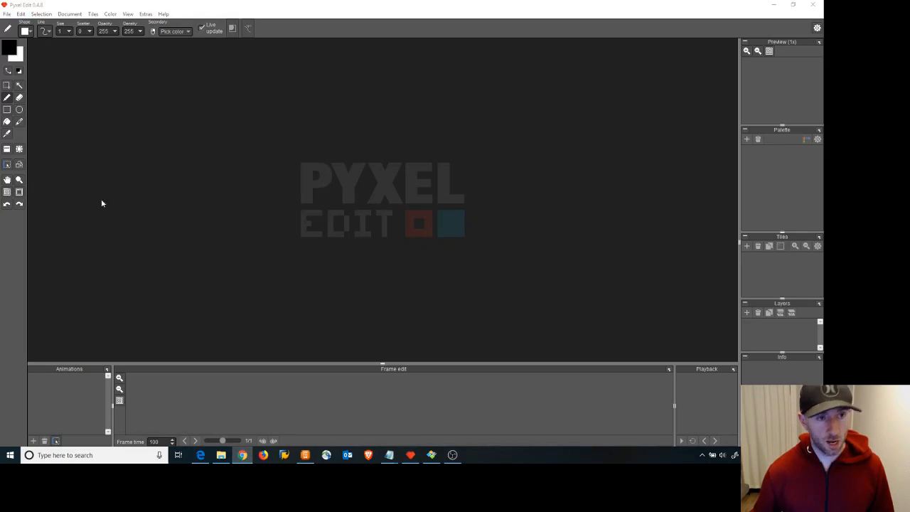
click(6, 14)
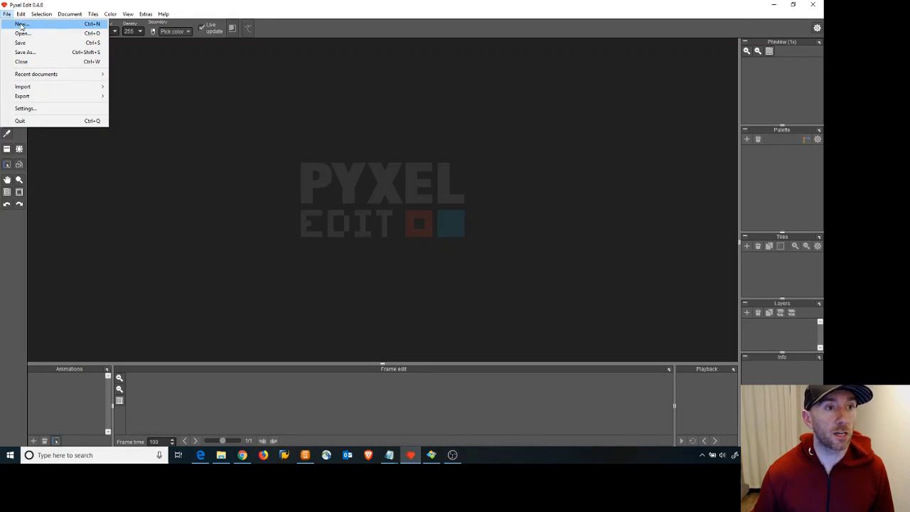
click(21, 23)
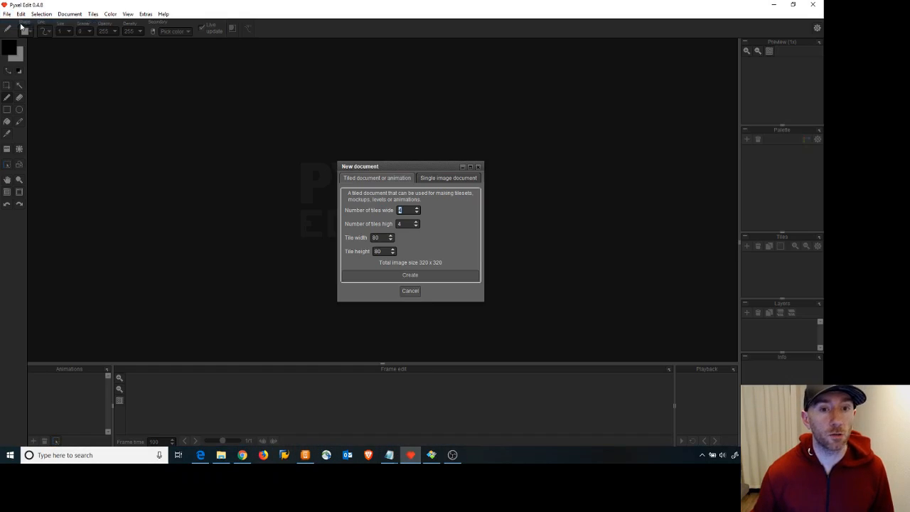
click(451, 181)
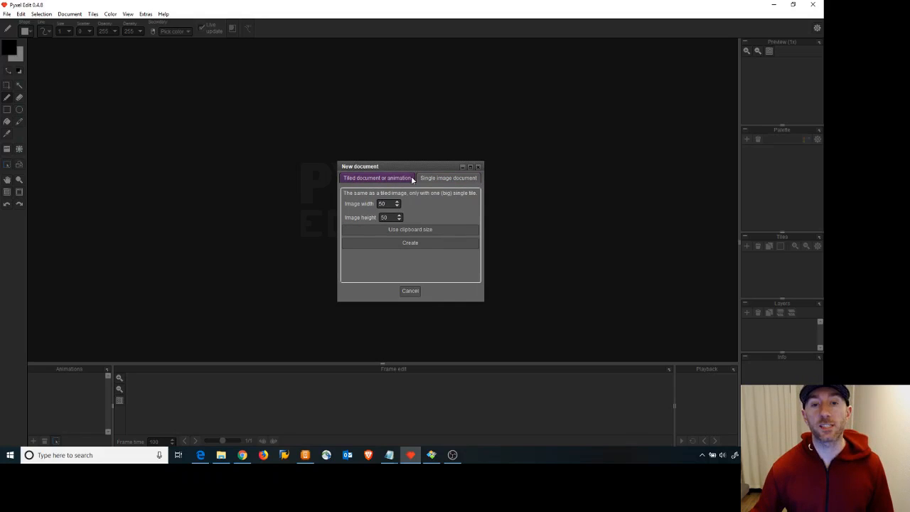
click(430, 243)
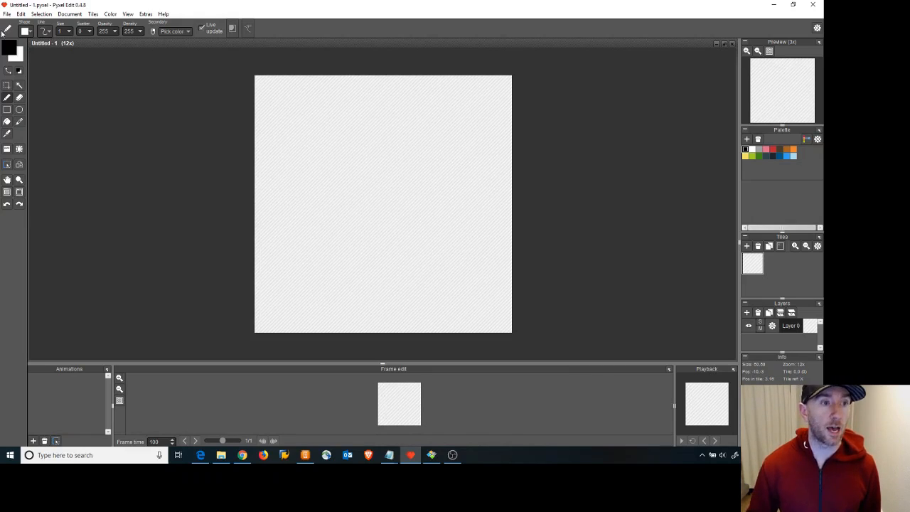
Activate the Rectangle tool and set the foreground color to the skin tone dd9e80.
click(7, 108)
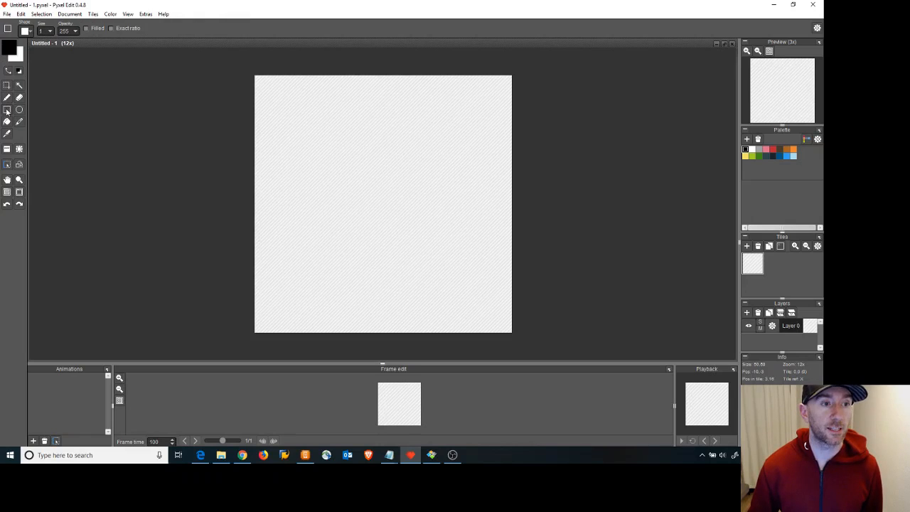
click(10, 50)
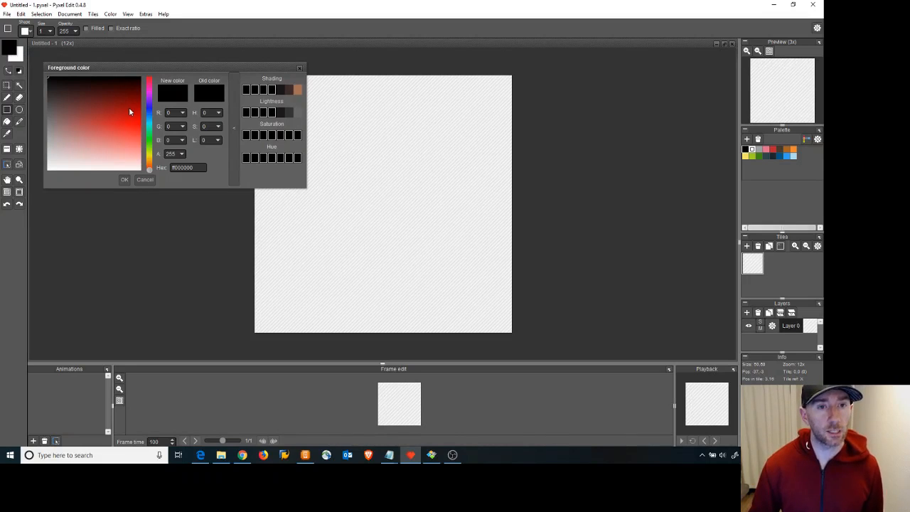
click(297, 88)
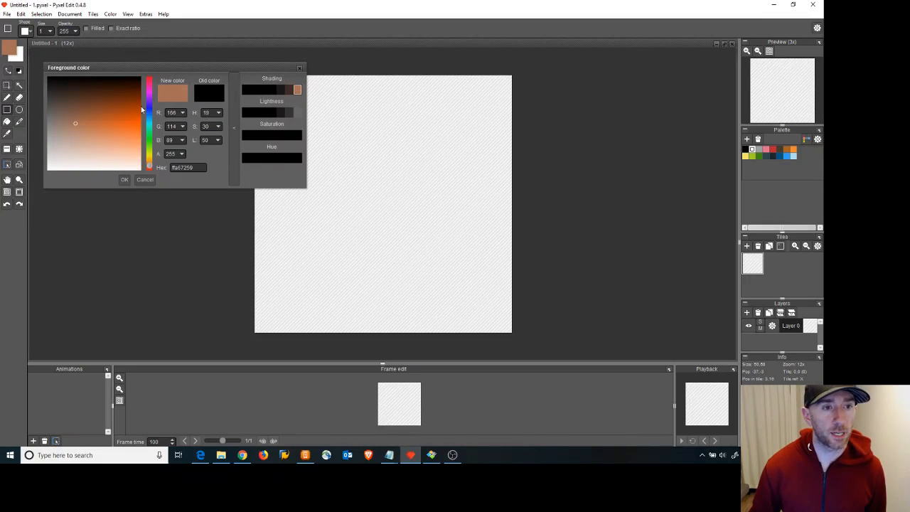
click(86, 125)
click(97, 133)
click(102, 140)
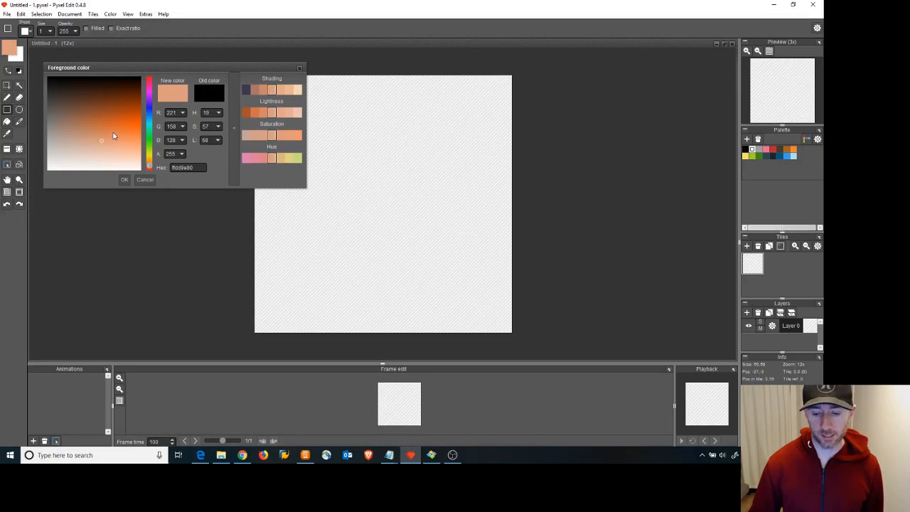
click(124, 180)
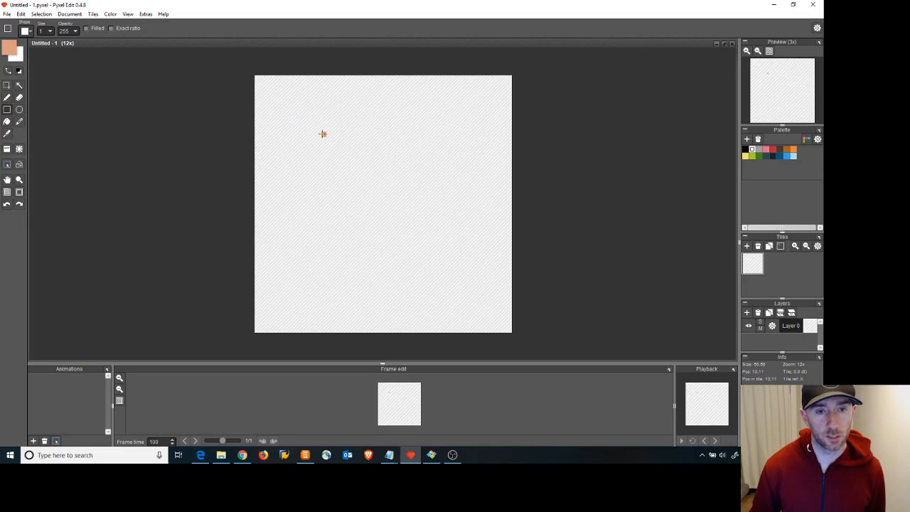
Draw a rectangle about 10 by 6 pixels in the upper-left part of the canvas and fill its interior with the foreground color.
drag(323, 134, 371, 159)
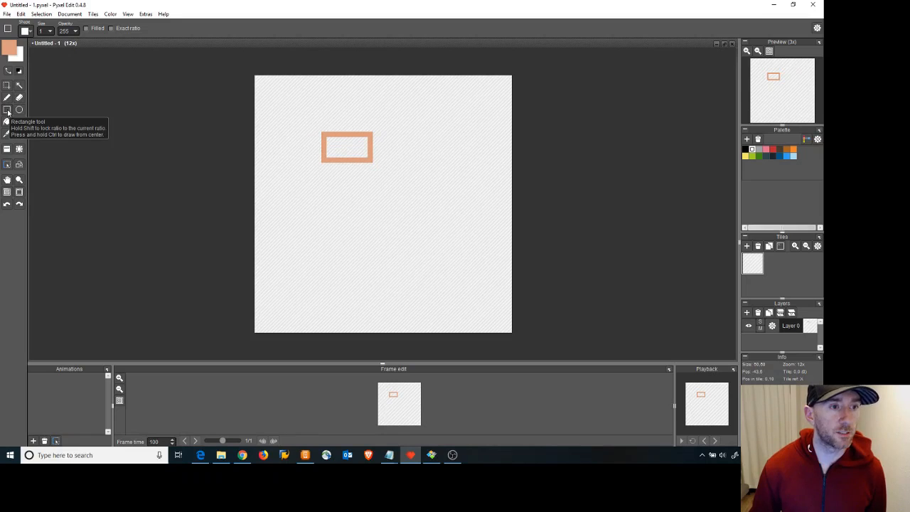
click(8, 125)
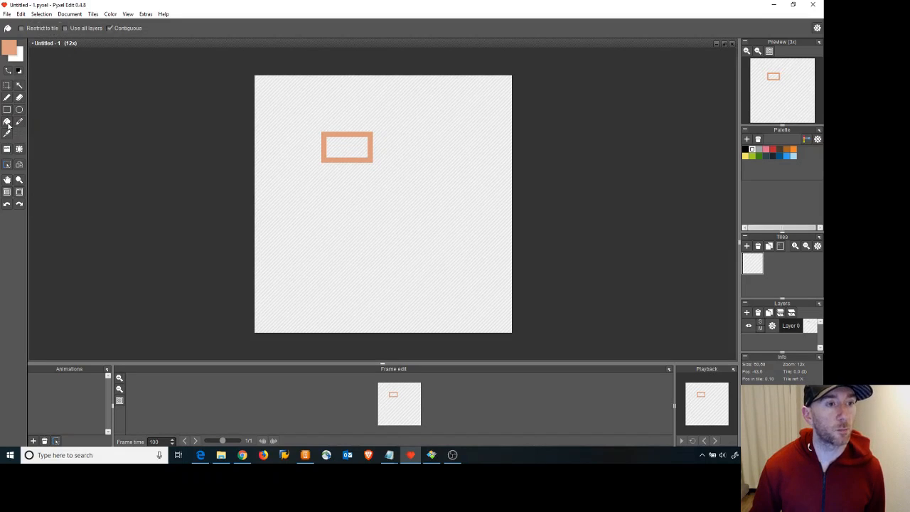
click(349, 141)
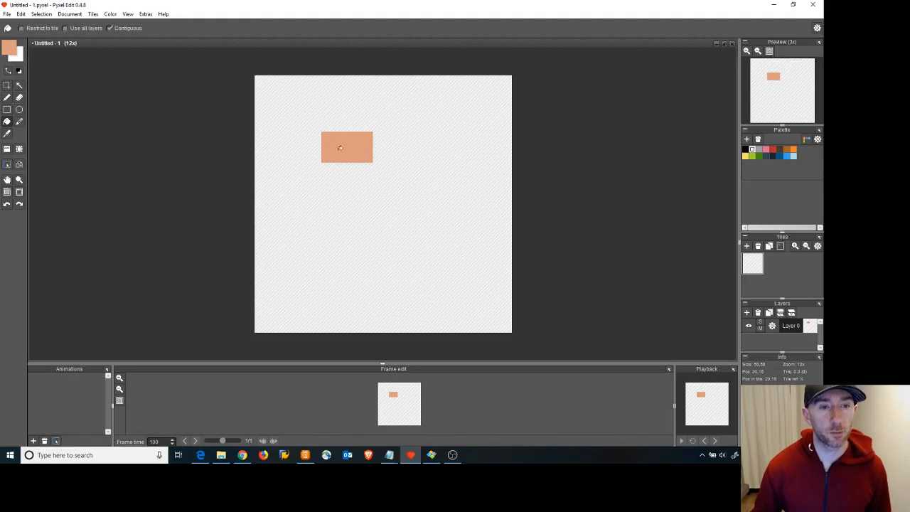
Lighten the foreground color to f4bea4 and refill the rectangle with it.
click(9, 50)
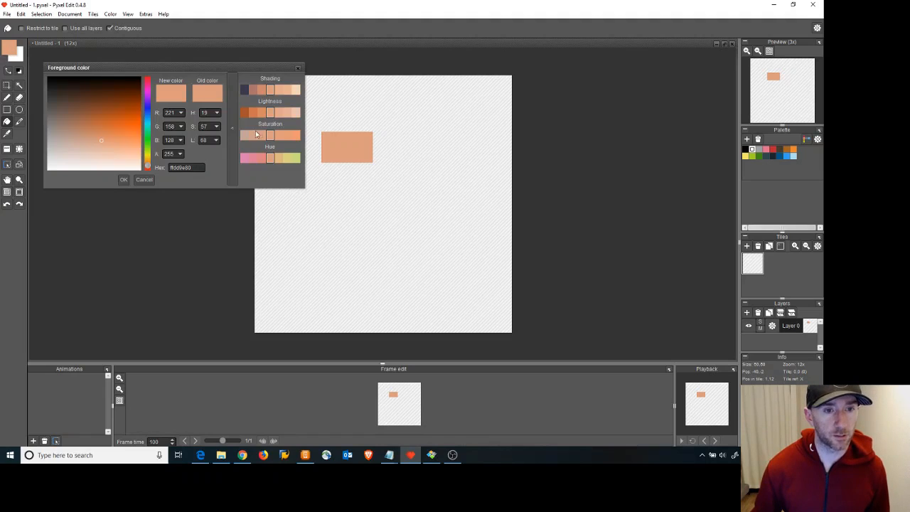
click(112, 150)
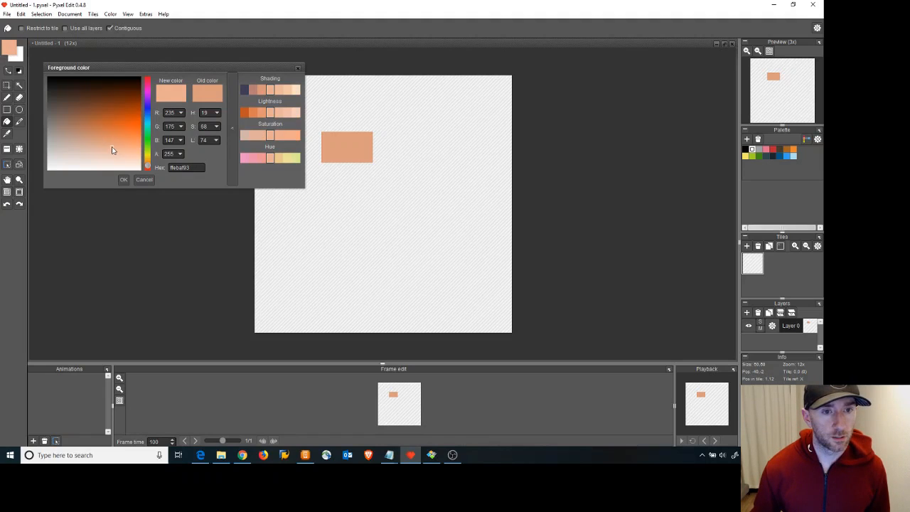
click(120, 155)
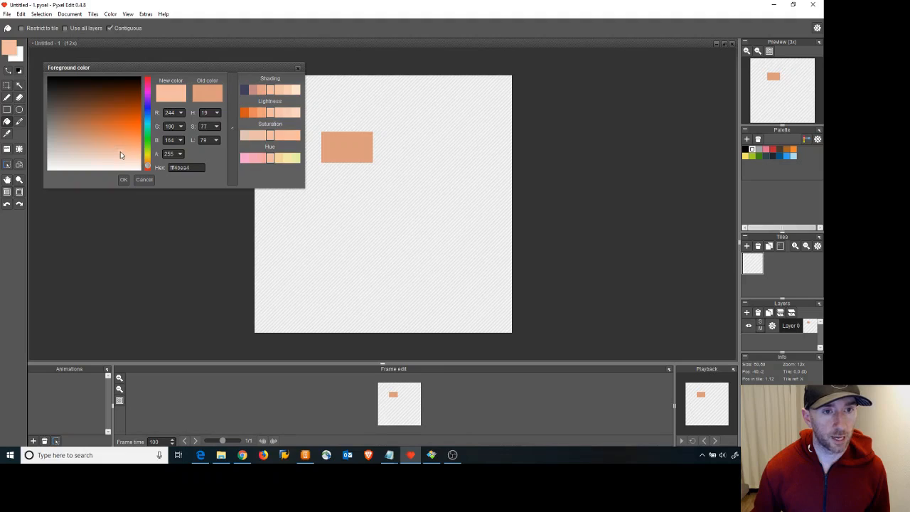
click(124, 179)
click(355, 140)
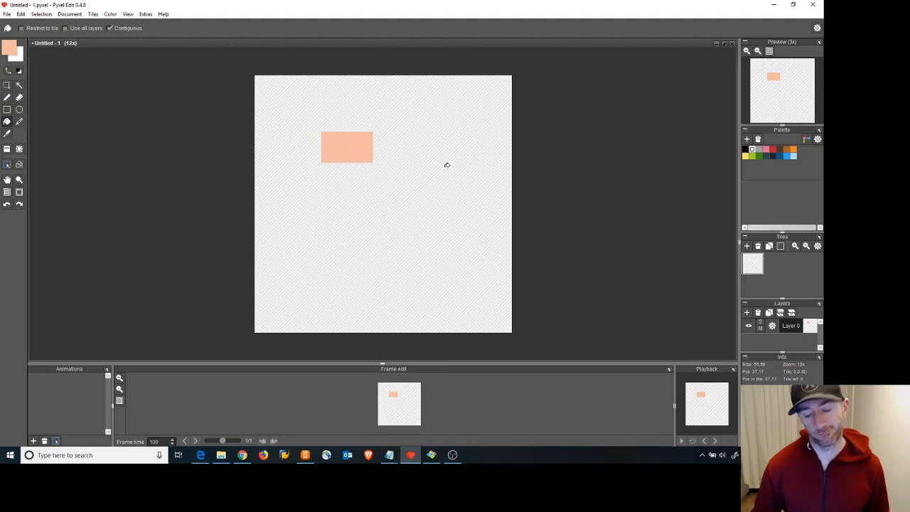
Try the hex value f7e0c2 as the foreground color and copy that value.
key(alt+Tab)
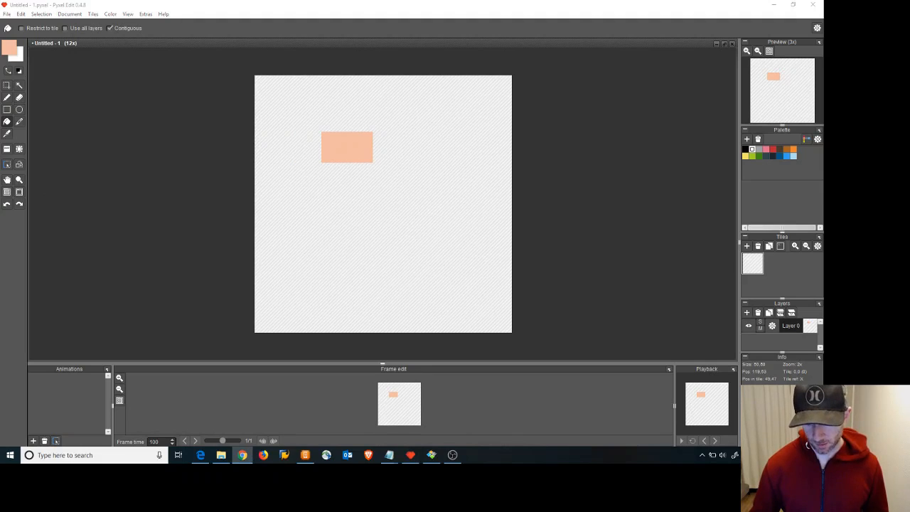
click(8, 55)
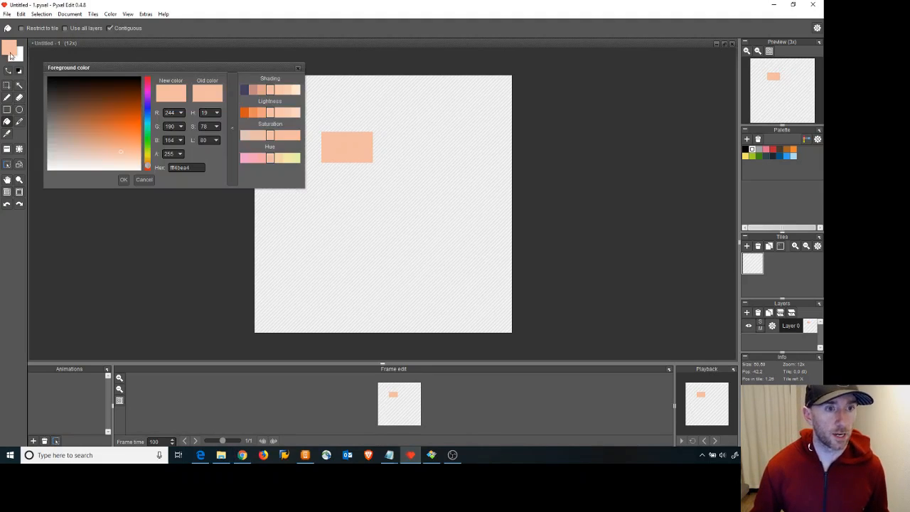
drag(193, 168, 97, 172)
text(f7e0c2)
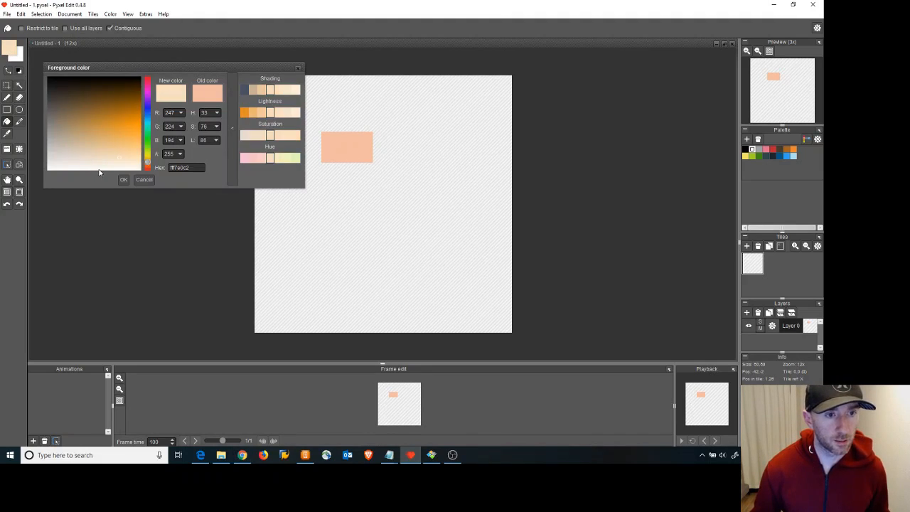
drag(192, 168, 135, 167)
key(ctrl+c)
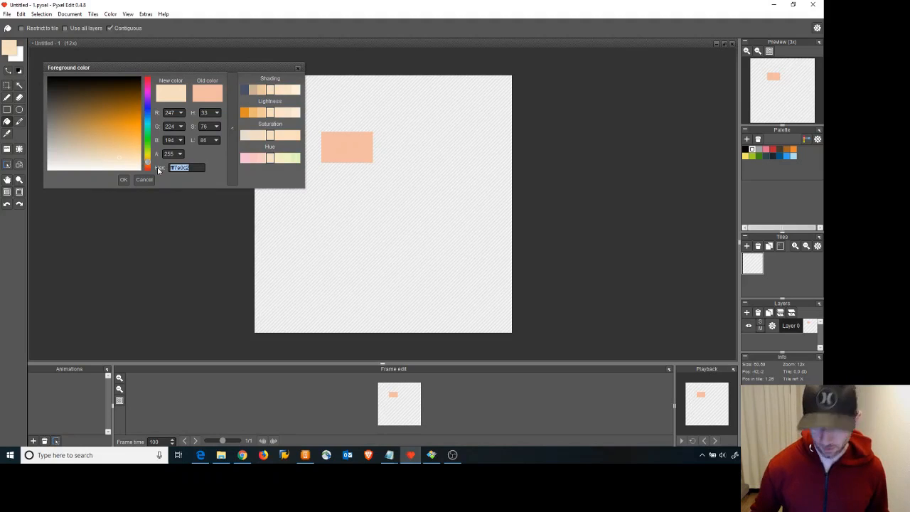
Try re-entering the foreground color's hex value, ending with 000000.
text(f7e0c2ff)
key(BackSpace)
key(BackSpace)
key(BackSpace)
key(BackSpace)
key(BackSpace)
key(BackSpace)
key(BackSpace)
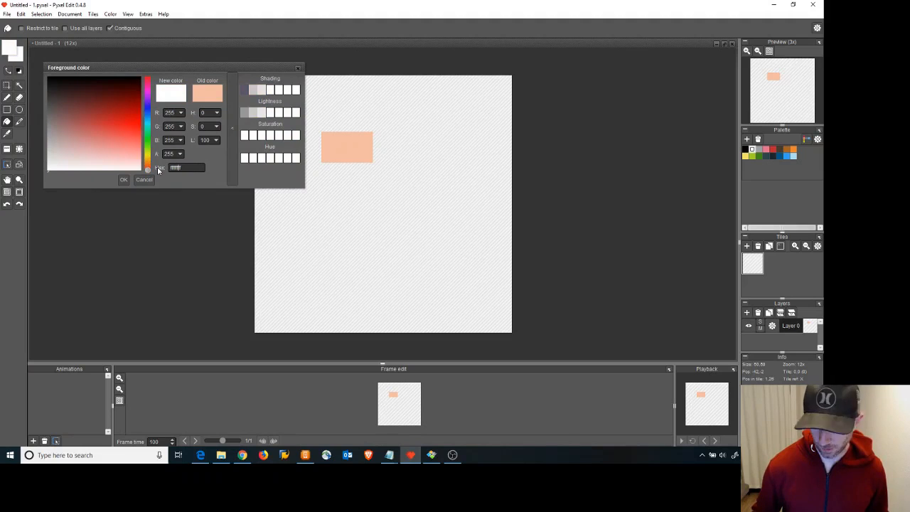
drag(190, 167, 154, 175)
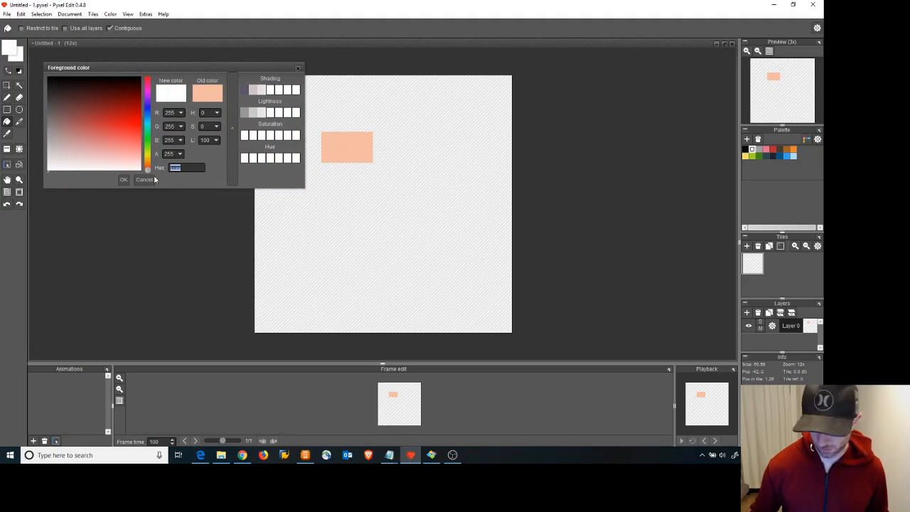
text(000000)
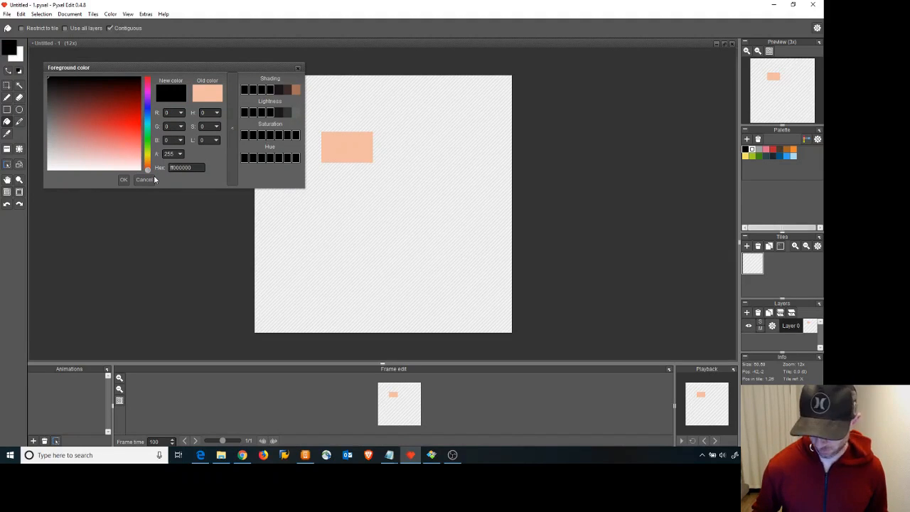
Retry the copied hex value f7e0c2, delete some of its digits, and restore the old peach foreground color.
key(ctrl+a)
key(ctrl+v)
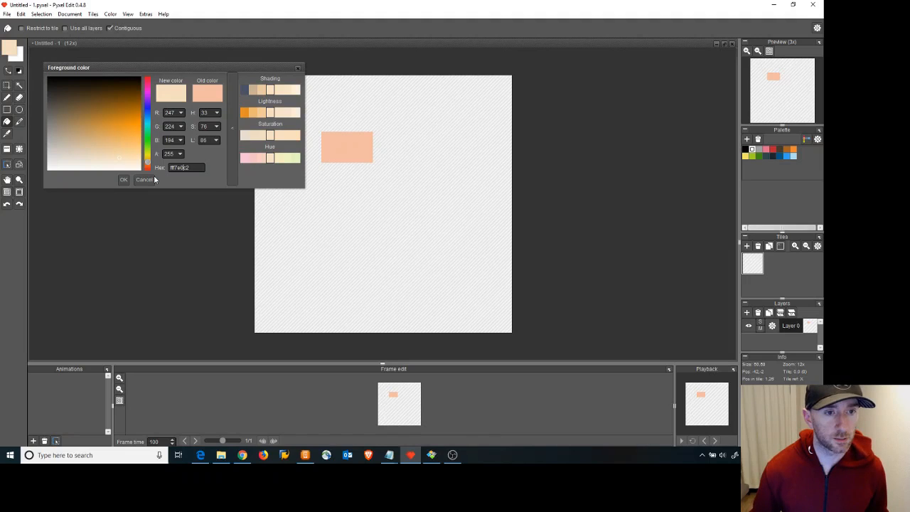
key(Delete)
key(Delete)
key(Delete)
key(Delete)
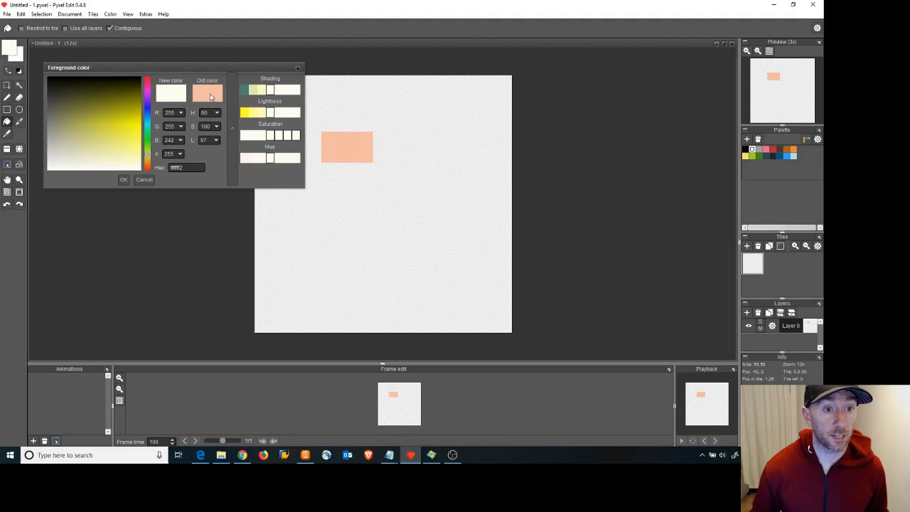
click(211, 96)
click(126, 179)
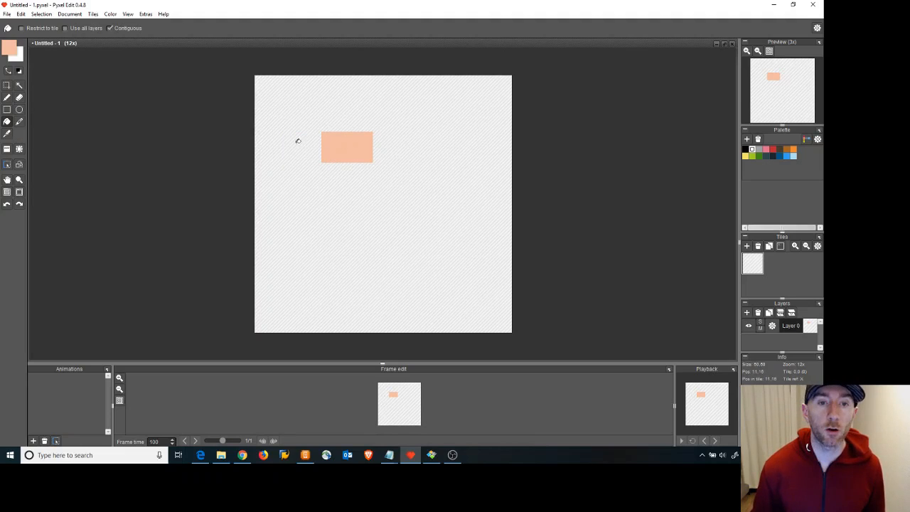
Extend the peach rectangle's lower edge with the Pen tool, adding a row about 9 pixels wide and a centered row about 4 pixels wide beneath.
click(6, 98)
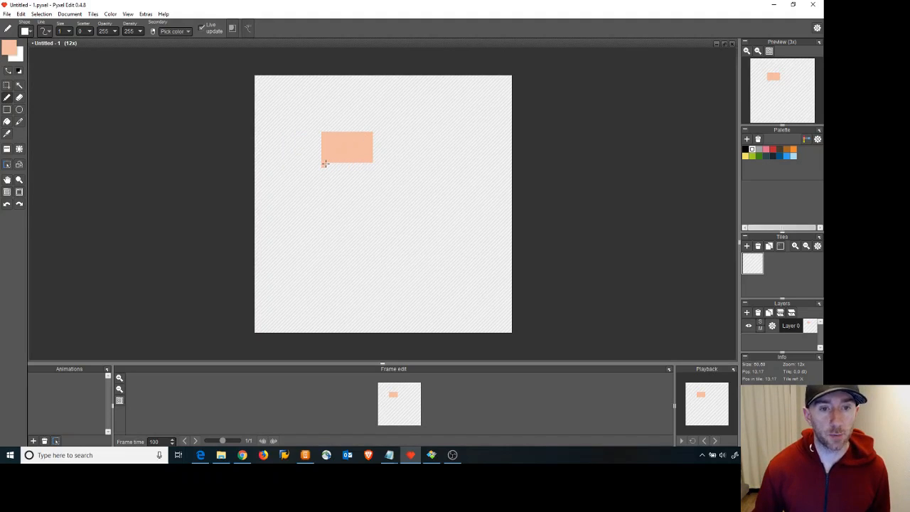
drag(332, 164, 368, 165)
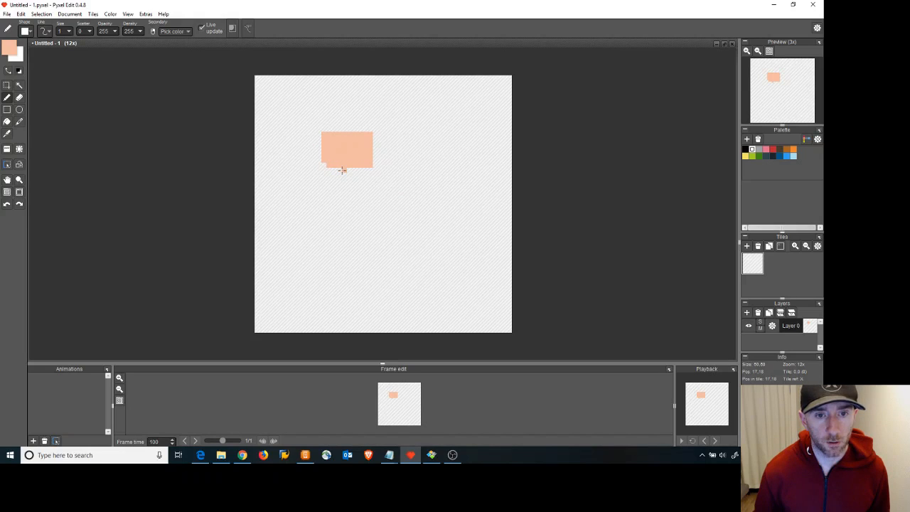
drag(349, 171, 357, 170)
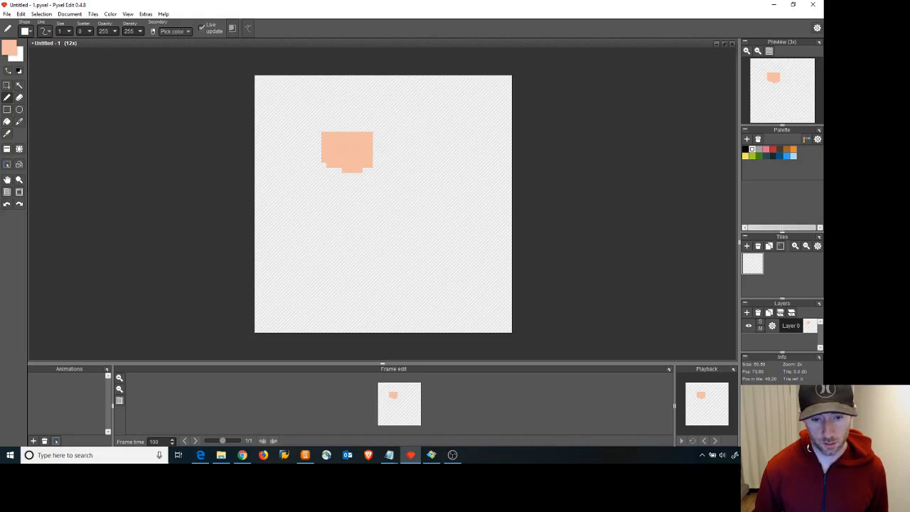
click(222, 455)
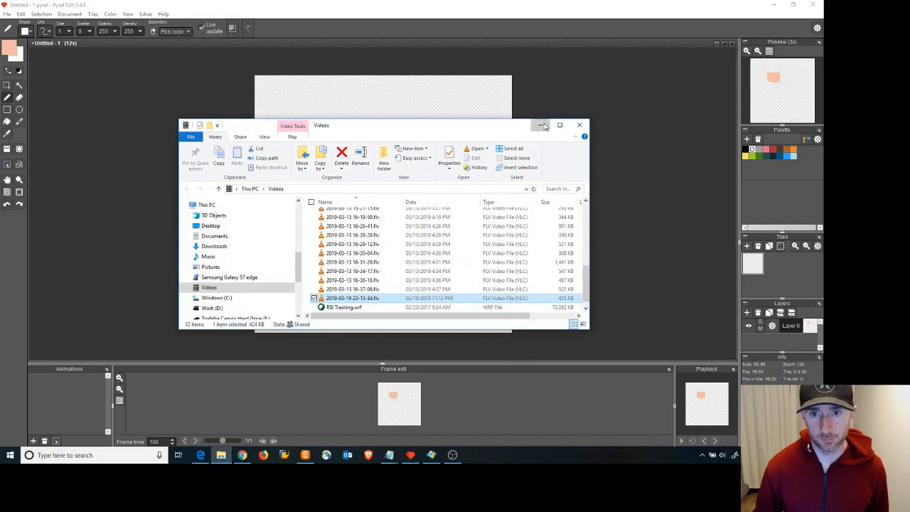
Switch to the Tiny Tower man.png reference in Honeyview and examine the whole character before returning to the canvas in Pyxel Edit.
click(541, 125)
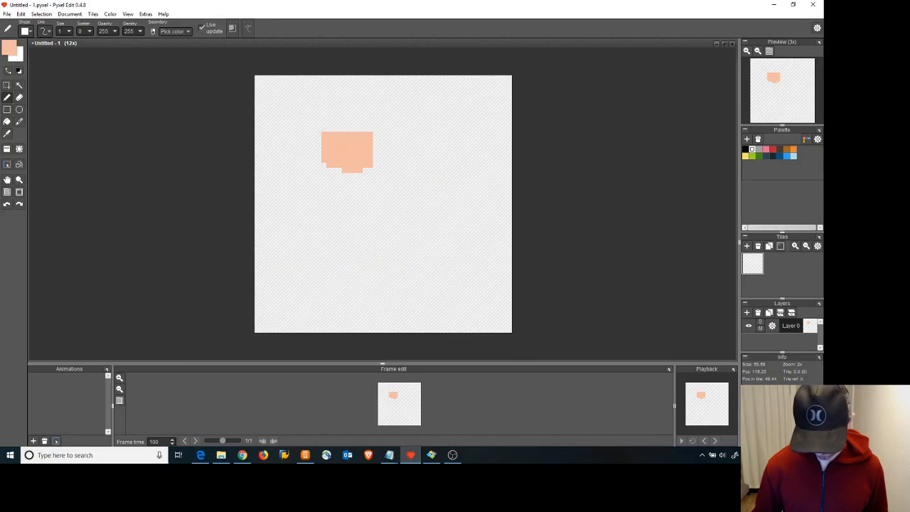
key(alt+Tab)
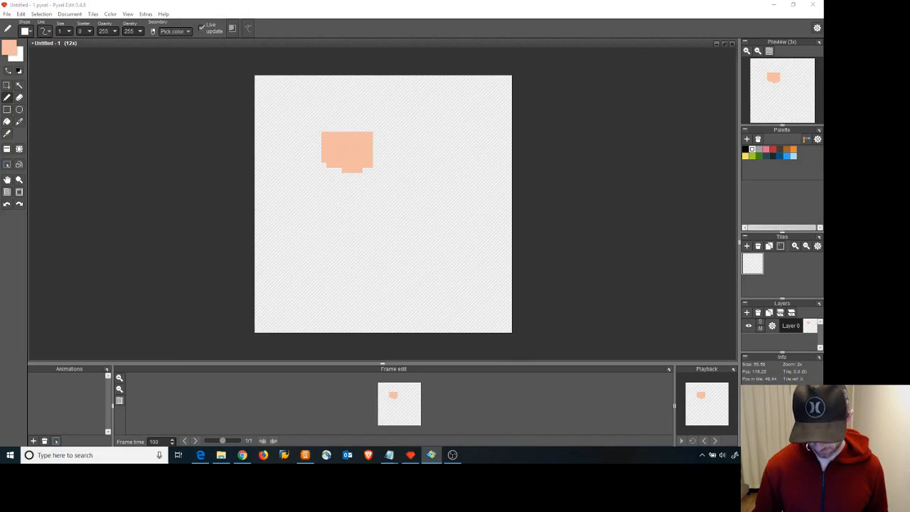
drag(397, 460, 346, 35)
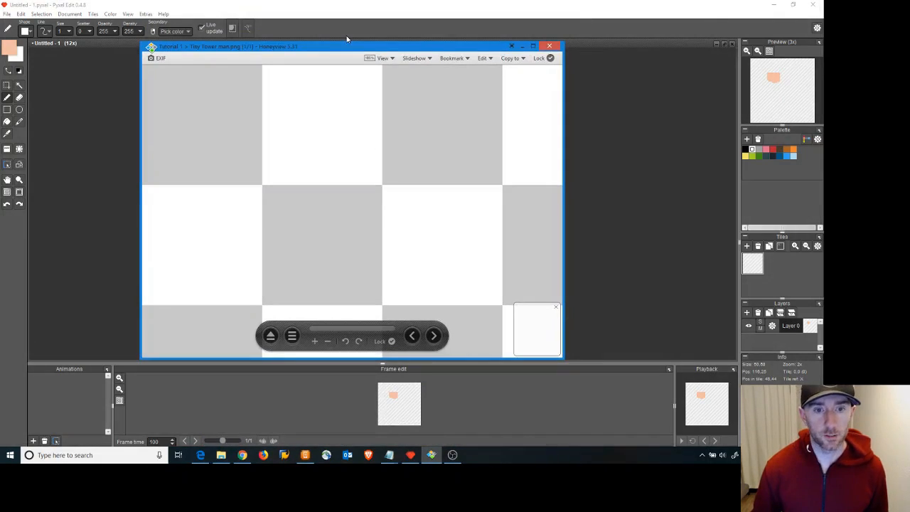
scroll(378, 164, down, 5)
scroll(378, 165, up, 3)
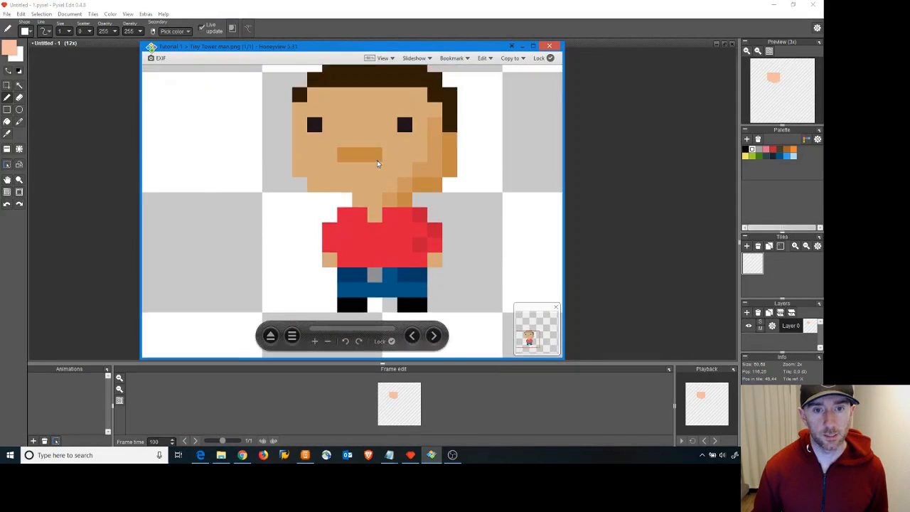
scroll(377, 165, down, 4)
scroll(377, 165, up, 4)
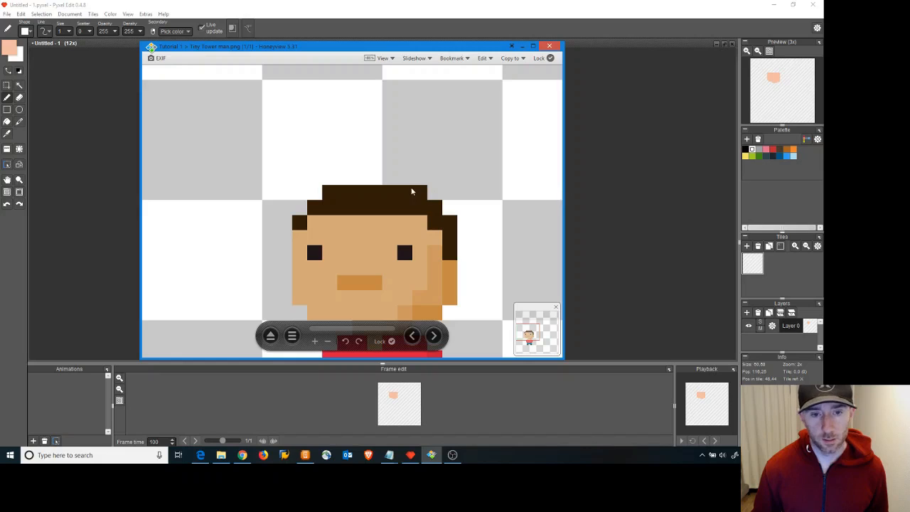
drag(530, 334, 535, 341)
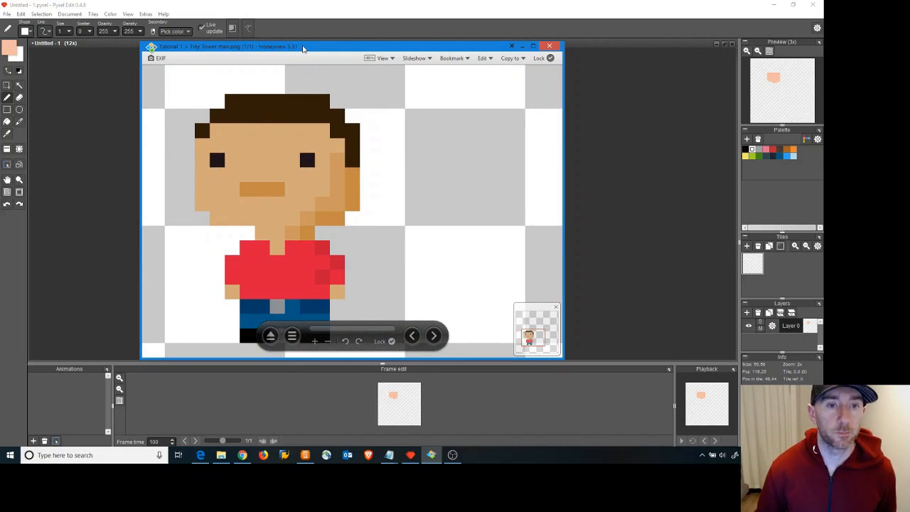
drag(313, 49, 540, 51)
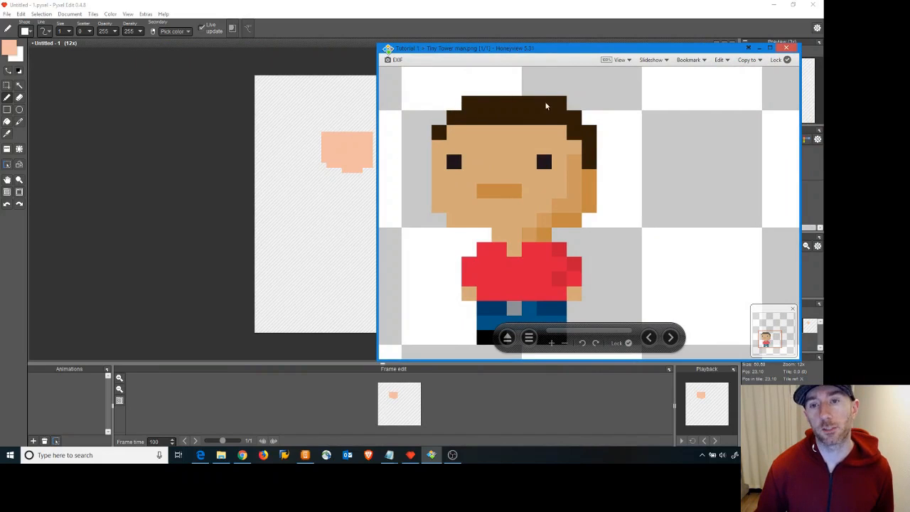
drag(545, 49, 484, 497)
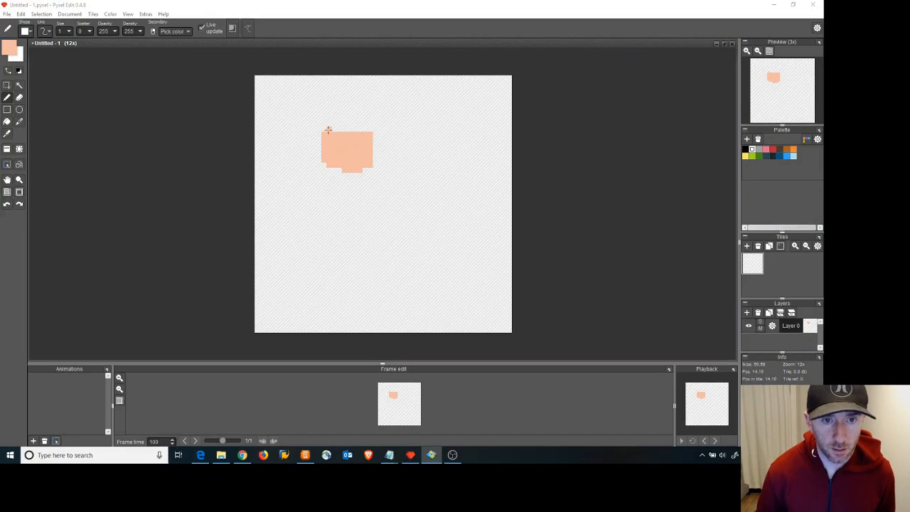
Round the head's upper edge with the Pen tool, adding a peach row about 8 pixels wide and one about 6 pixels wide above it.
click(329, 130)
mouse_move(329, 130)
mouse_down()
mouse_move(360, 128)
mouse_move(345, 124)
mouse_move(354, 125)
mouse_up()
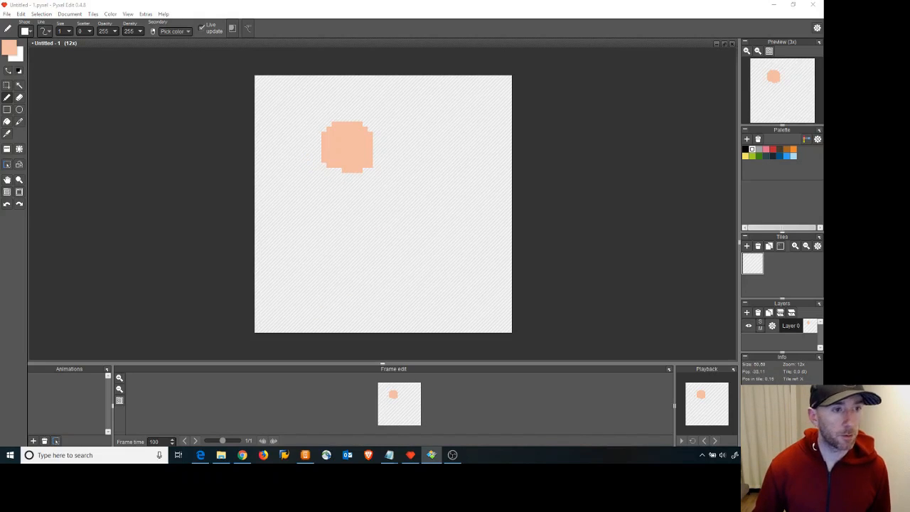
Set the foreground color to dark brown 461a05 and draw hair over the head's top two rows, plus one pixel at the left temple.
click(14, 51)
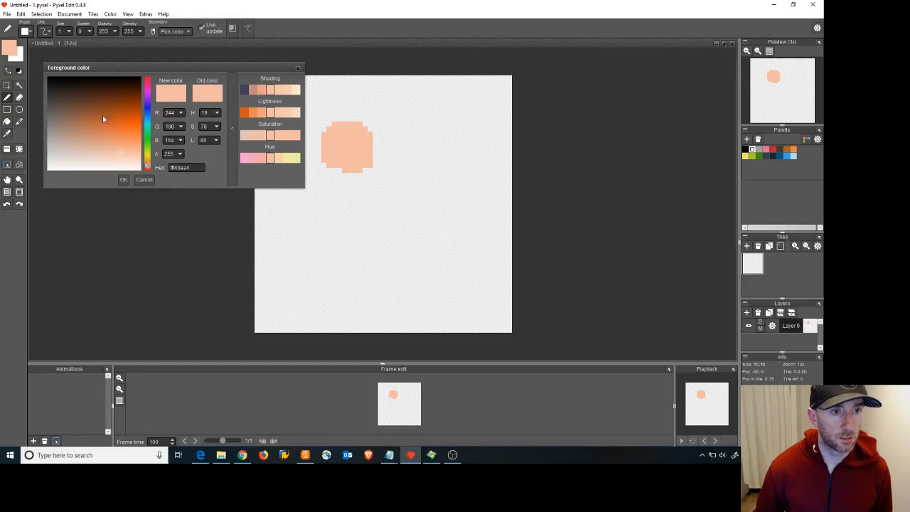
click(128, 91)
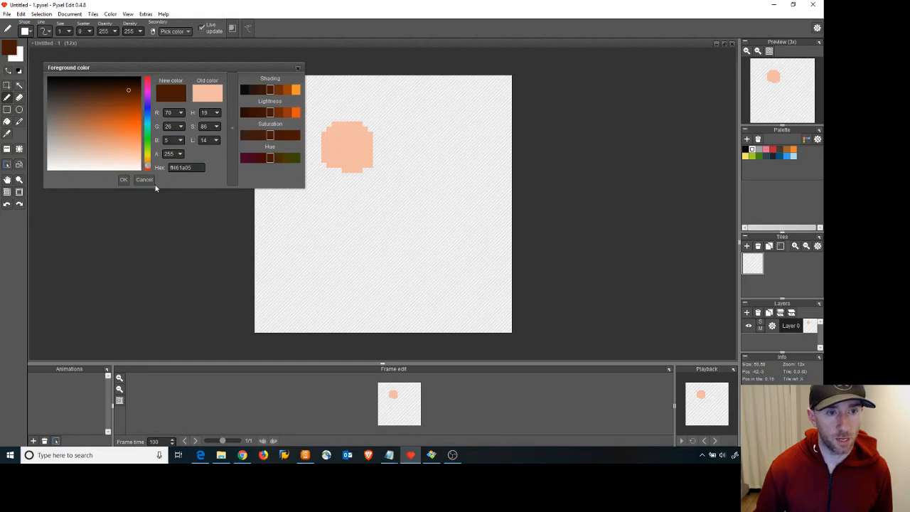
click(124, 179)
click(324, 134)
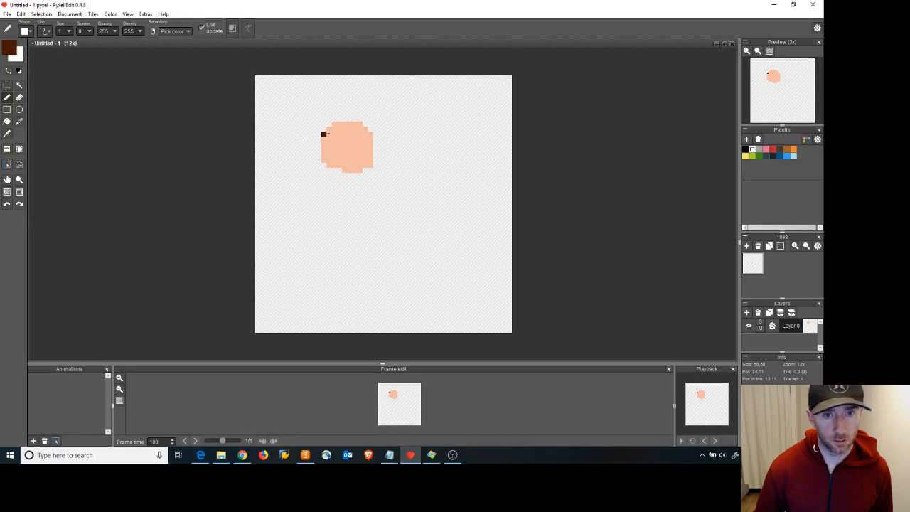
click(328, 129)
click(333, 126)
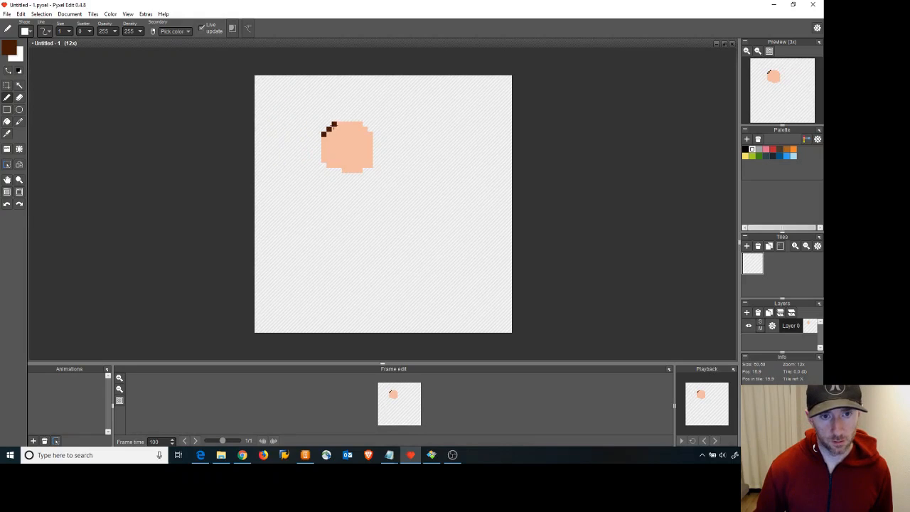
drag(334, 125, 358, 123)
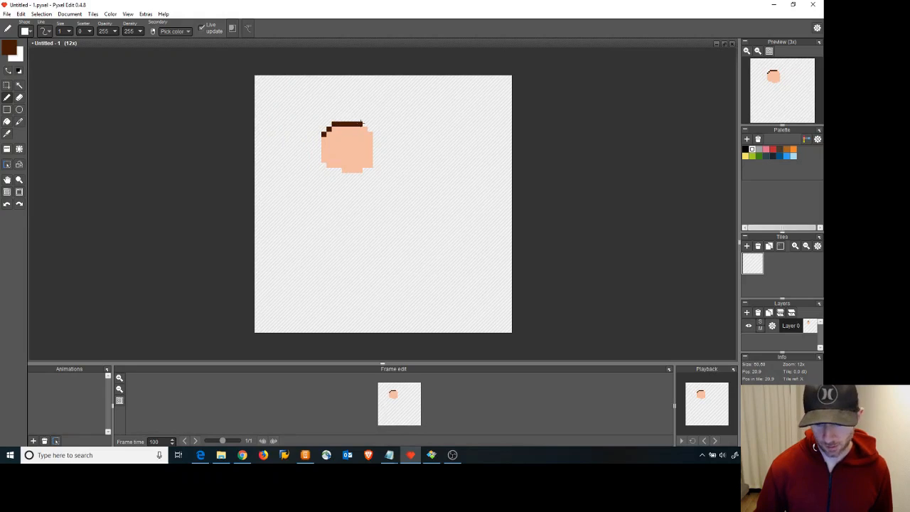
drag(334, 129, 355, 129)
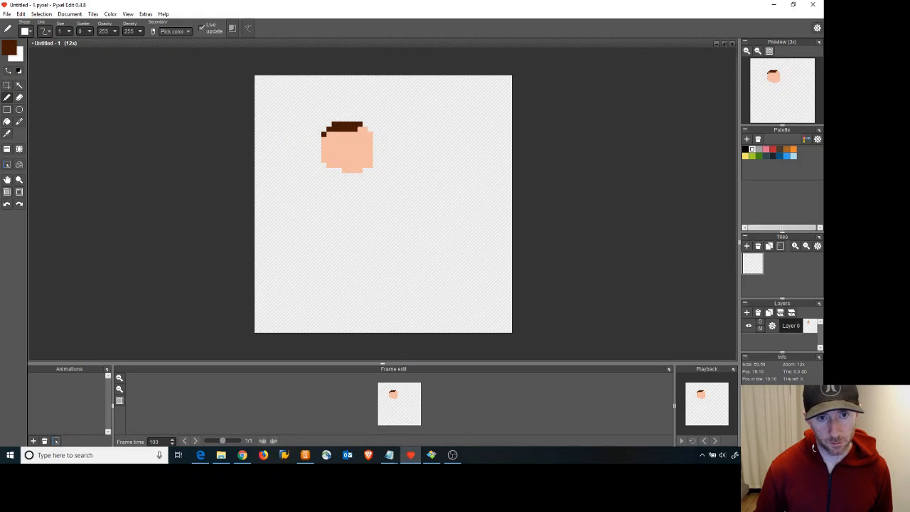
Extend the brown hair down the head's right edge as a strand about 3 pixels long, and undo the stray pixel beside the head.
click(364, 135)
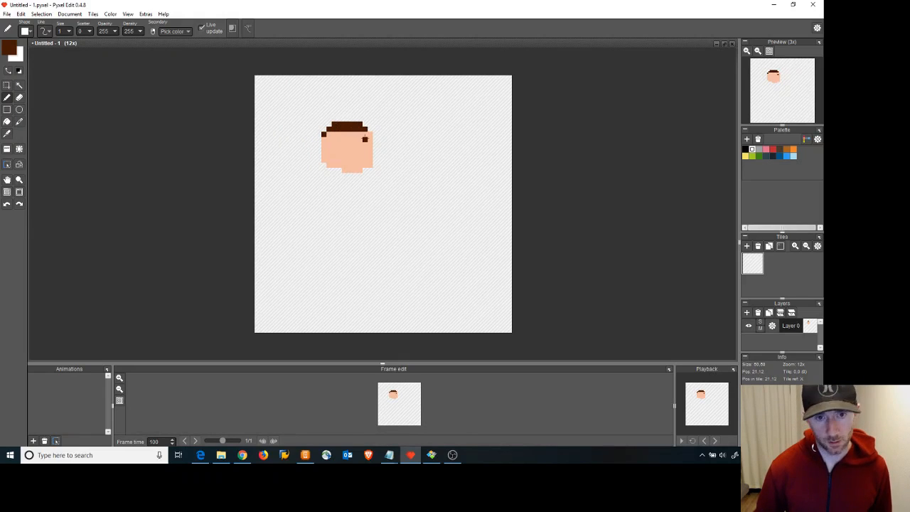
click(369, 135)
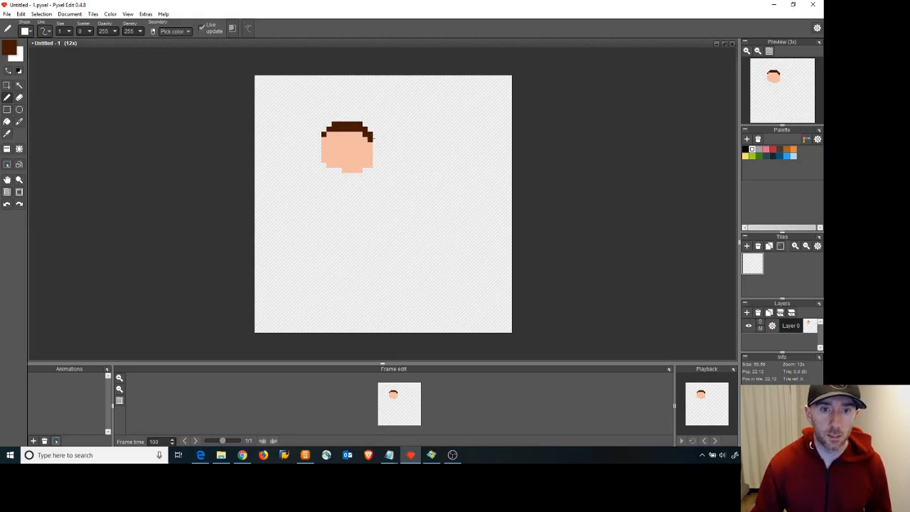
click(405, 159)
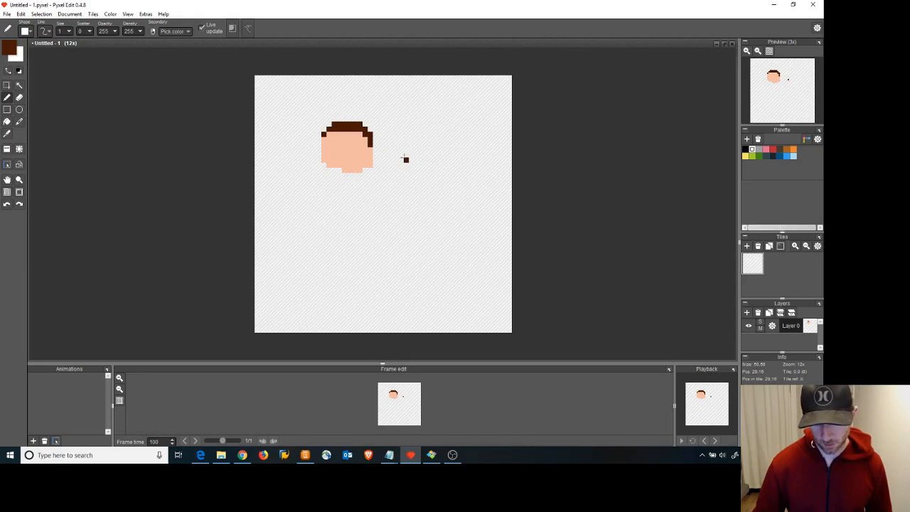
key(ctrl+z)
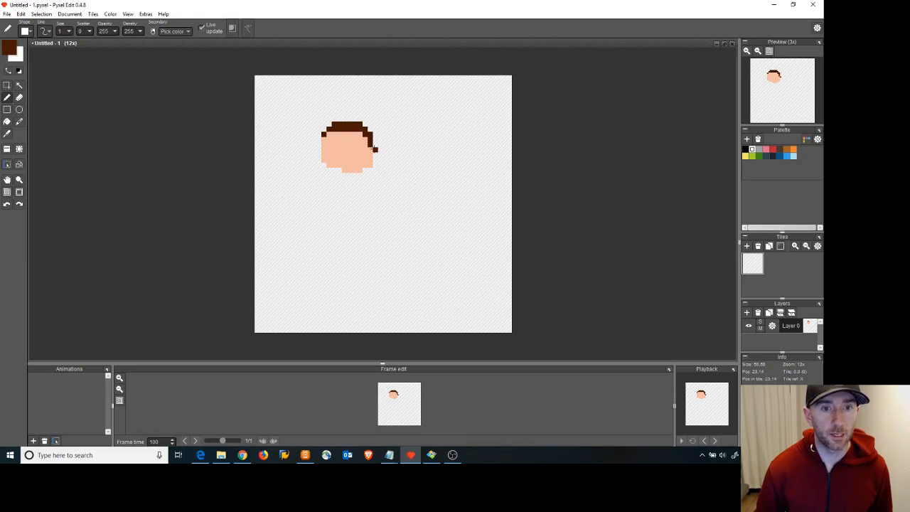
Reset the foreground color to black and draw two single-pixel eyes on the face.
click(20, 72)
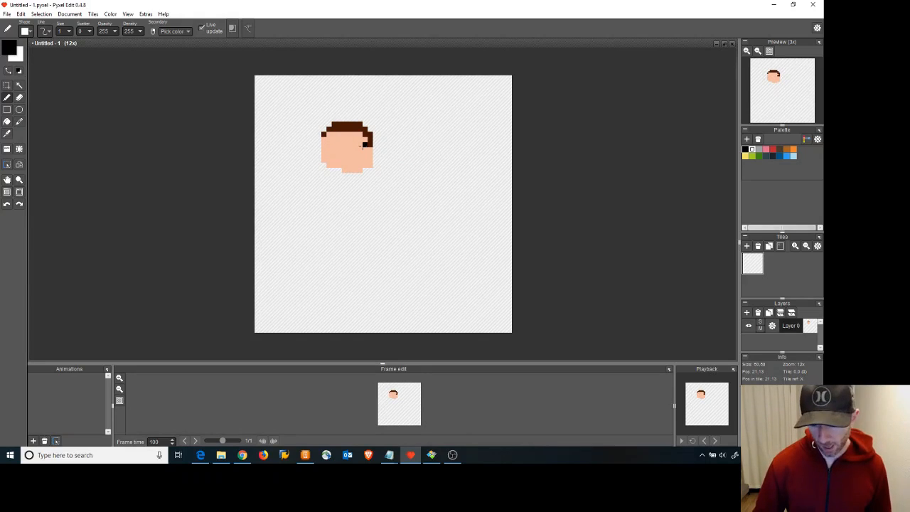
click(359, 145)
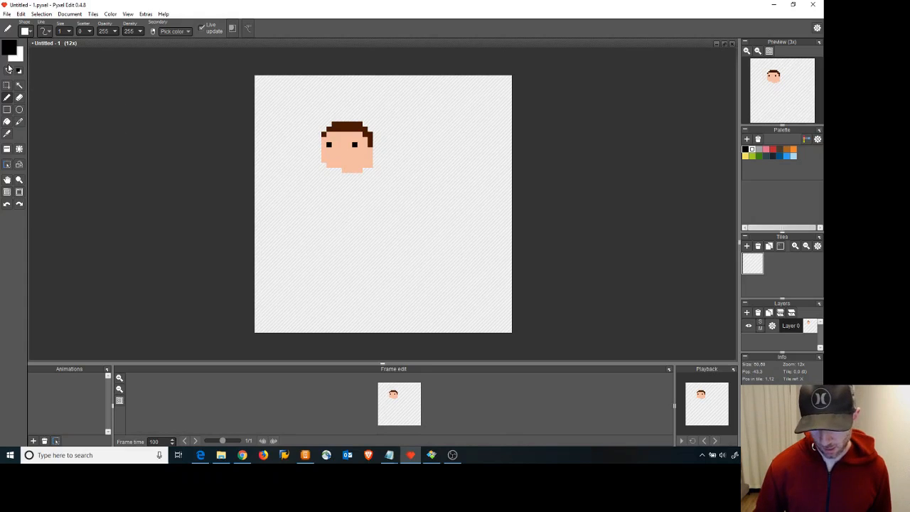
Sample the skin tone, change the foreground color to orange-brown b65c30, and draw a mouth about 3 pixels wide with the Pen tool.
click(6, 134)
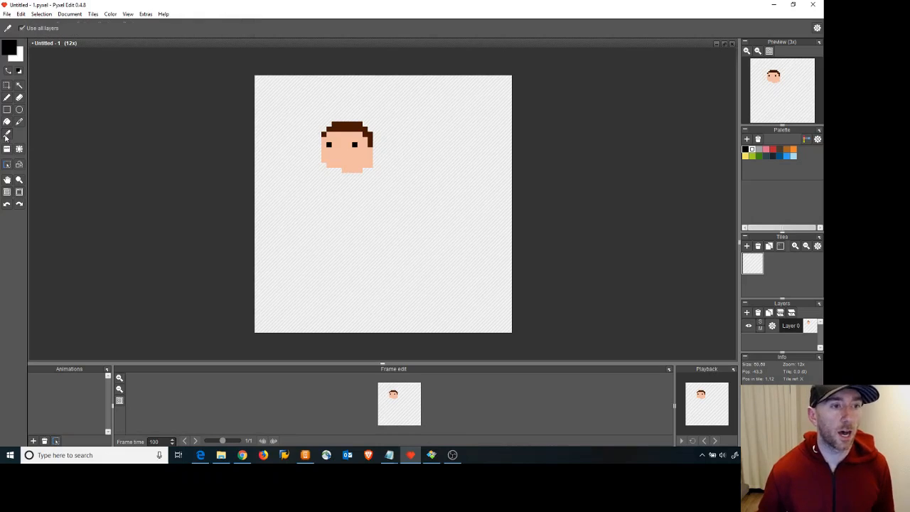
click(347, 155)
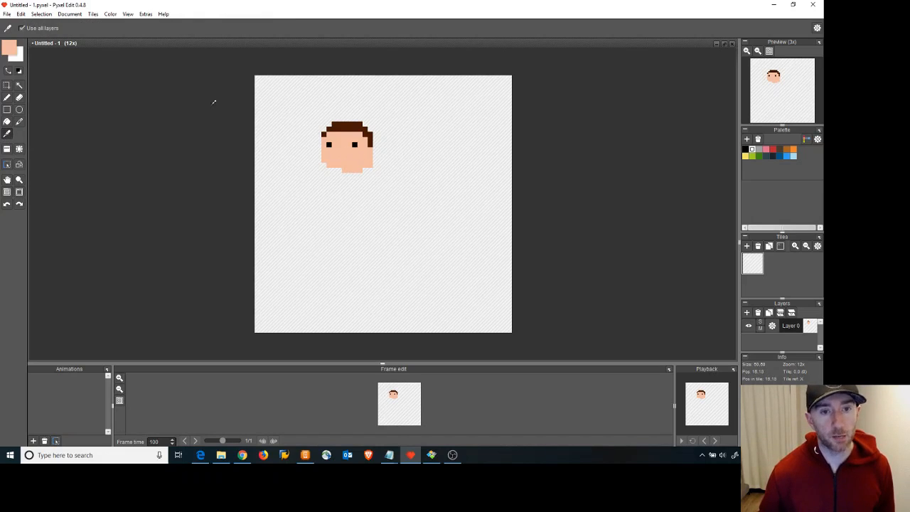
click(12, 52)
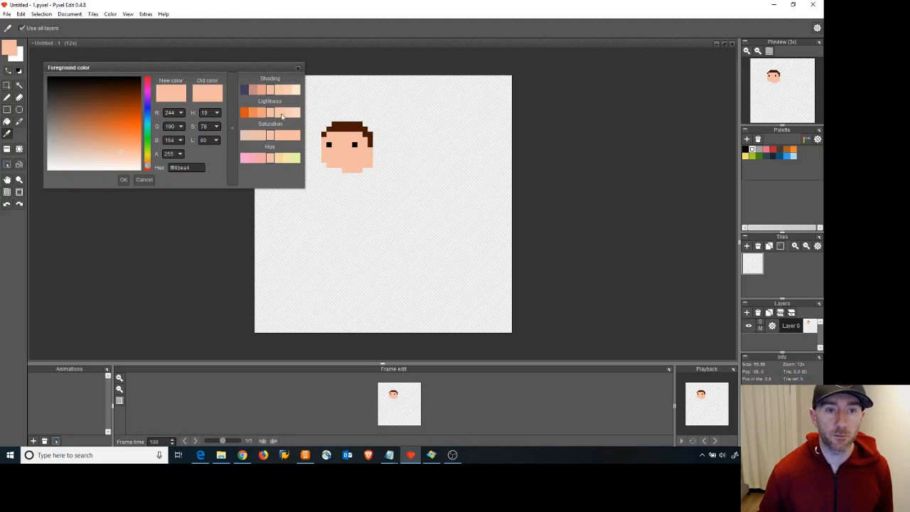
click(102, 118)
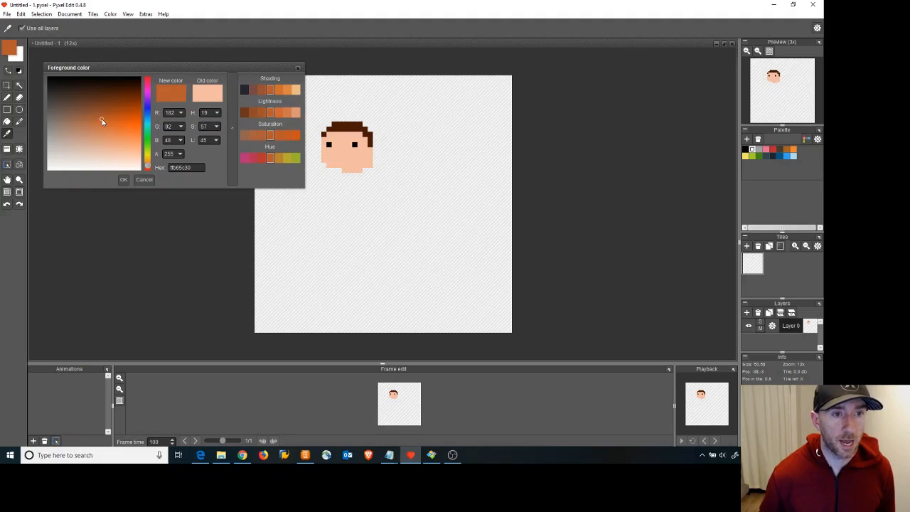
click(123, 180)
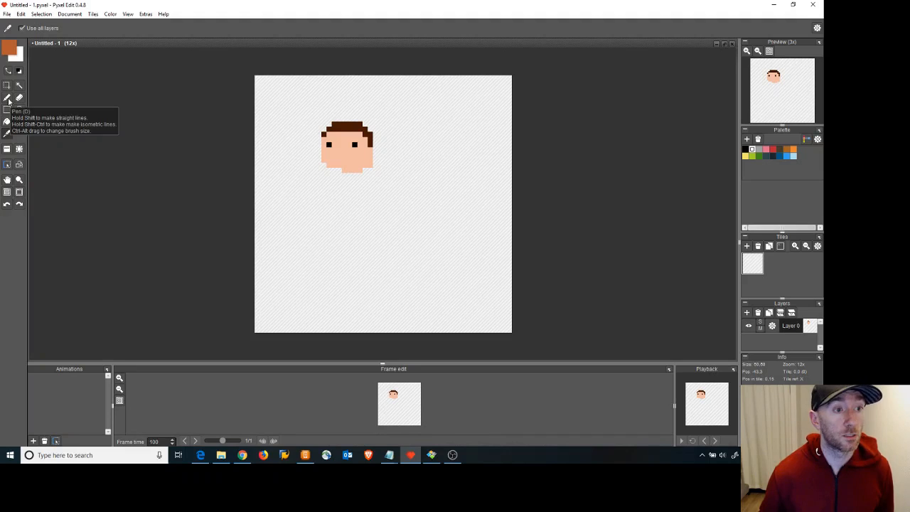
key(b)
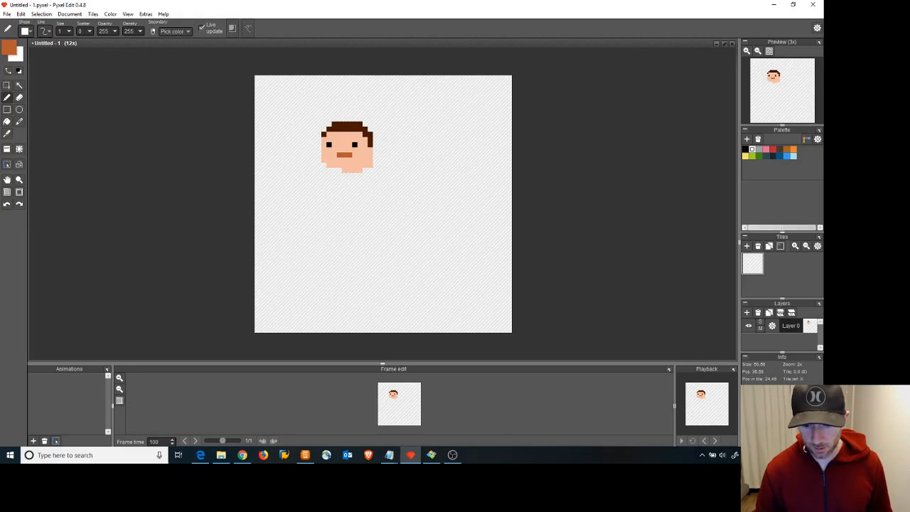
Maximize the reference image in Honeyview and compare its face, mouth and shading with the drawn head in Pyxel Edit.
click(431, 456)
drag(275, 228, 373, 46)
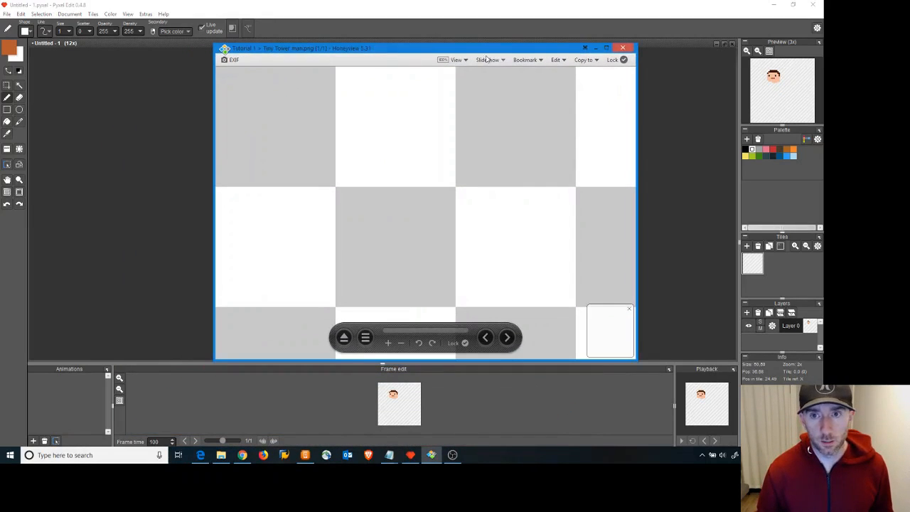
click(604, 49)
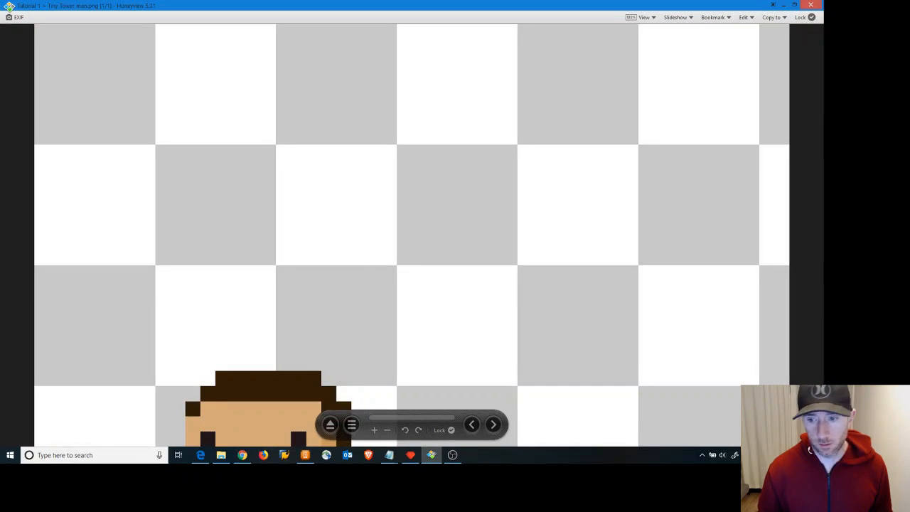
scroll(266, 235, down, 3)
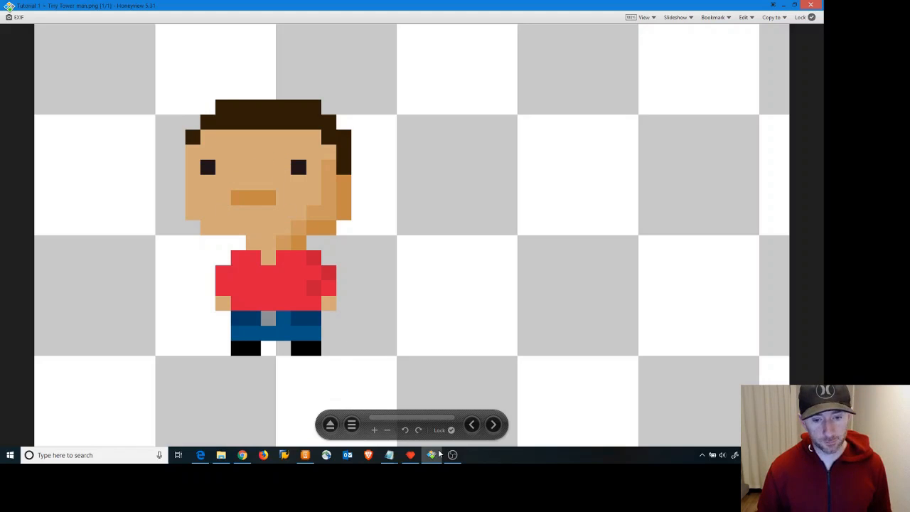
click(411, 456)
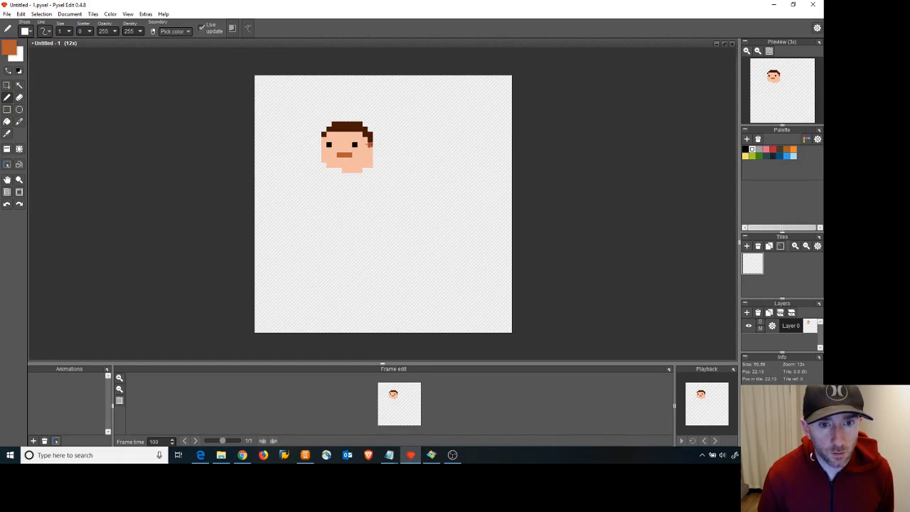
click(436, 457)
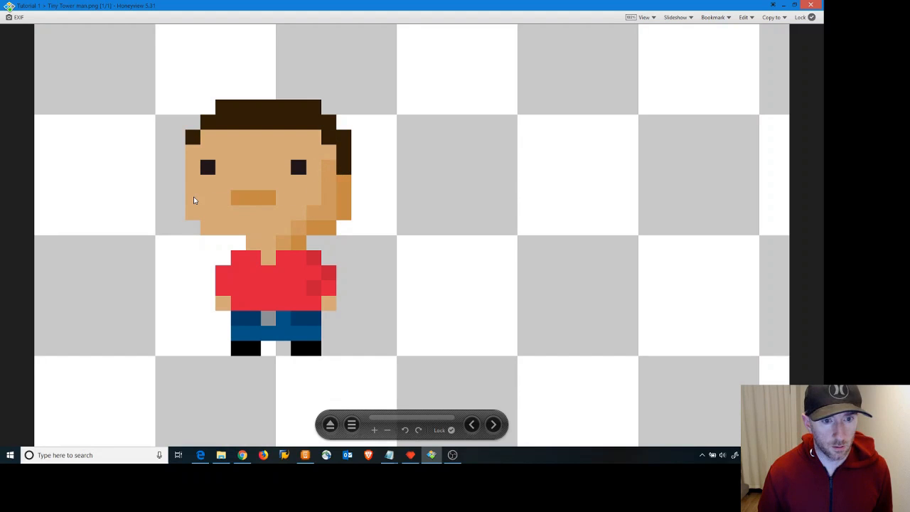
click(411, 456)
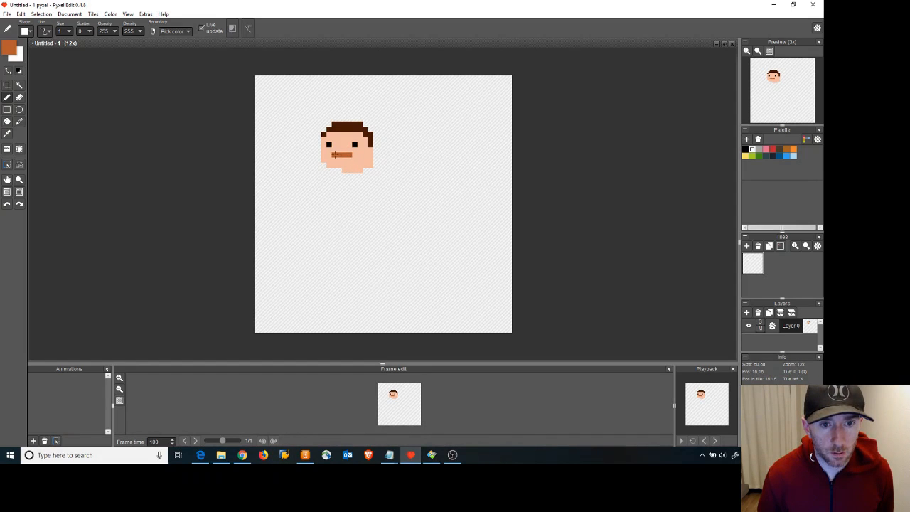
click(452, 457)
click(434, 456)
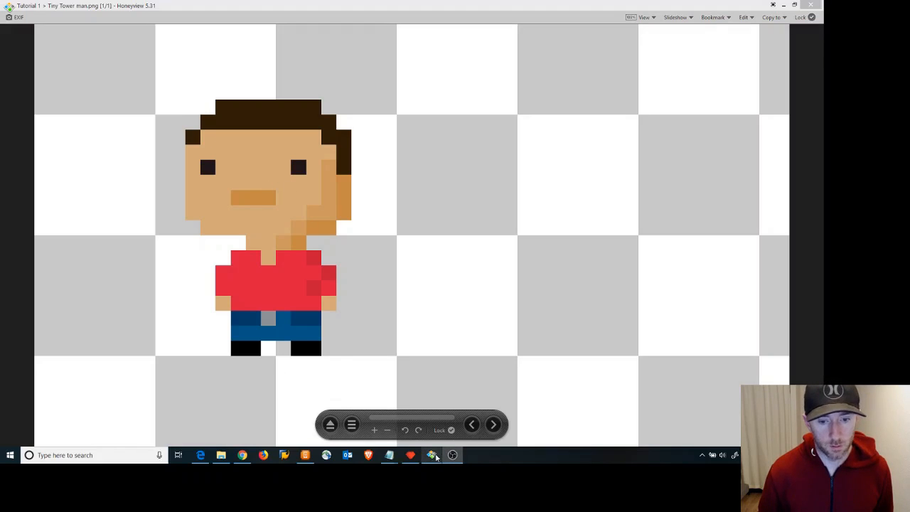
click(411, 455)
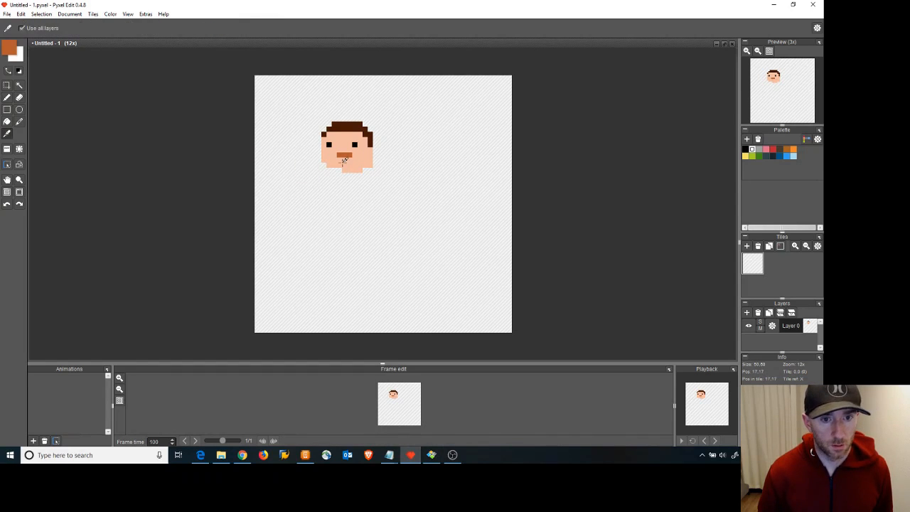
Sample the skin tone and shorten the mouth to 2 pixels, and check the Tiny Tower man's body in Honeyview.
alt+click(346, 160)
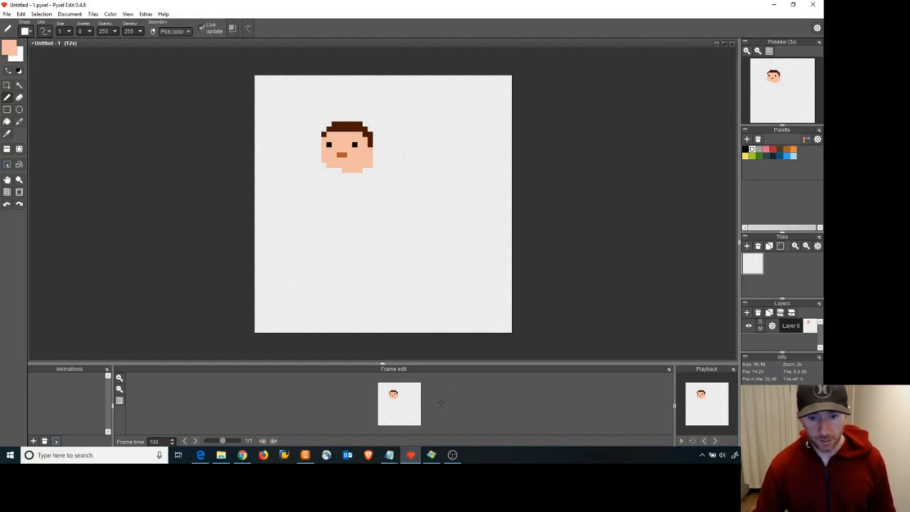
mouse_move(428, 462)
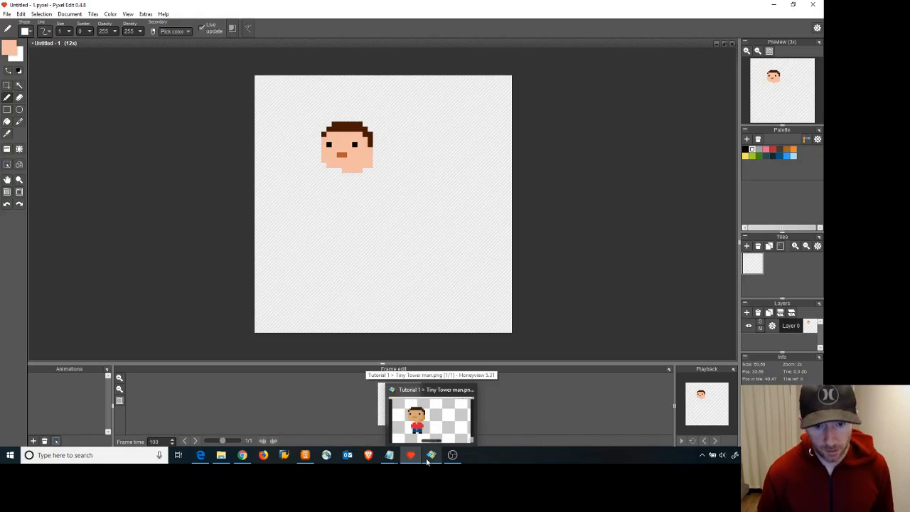
click(427, 462)
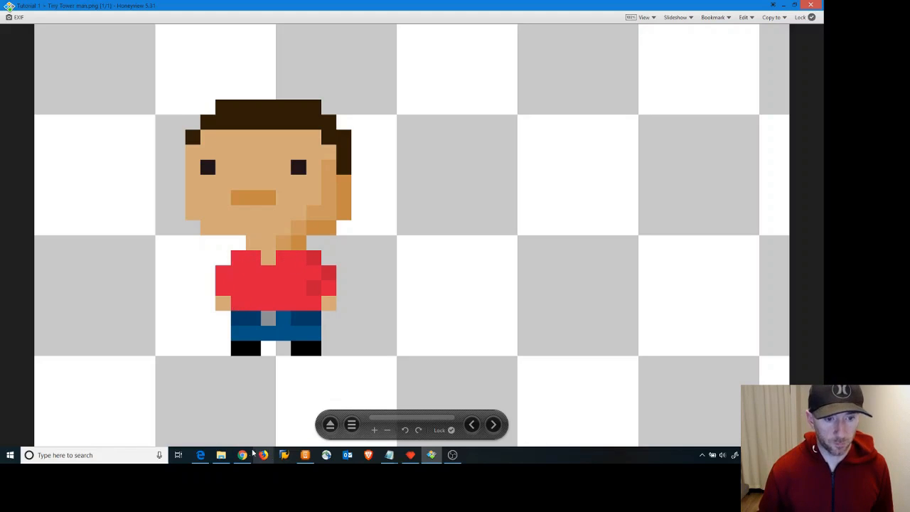
click(410, 456)
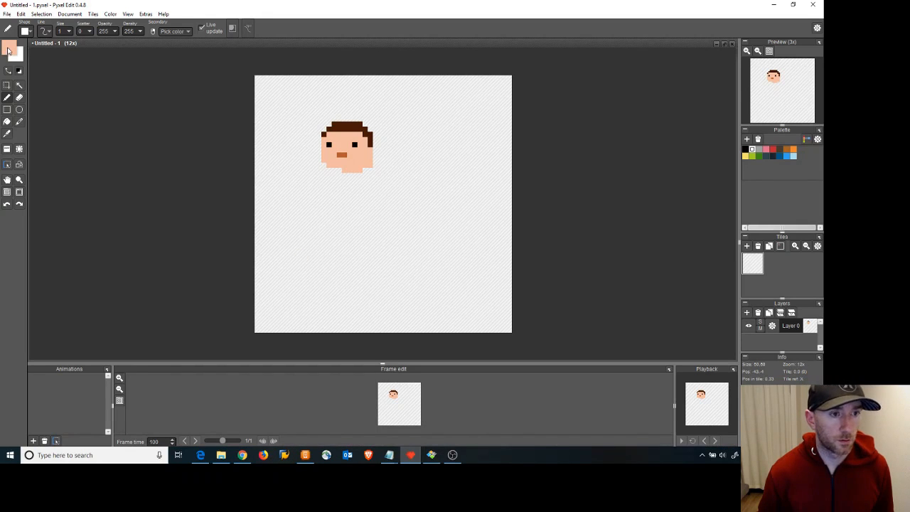
Change the foreground color to crimson b5063a in Pyxel Edit.
click(8, 49)
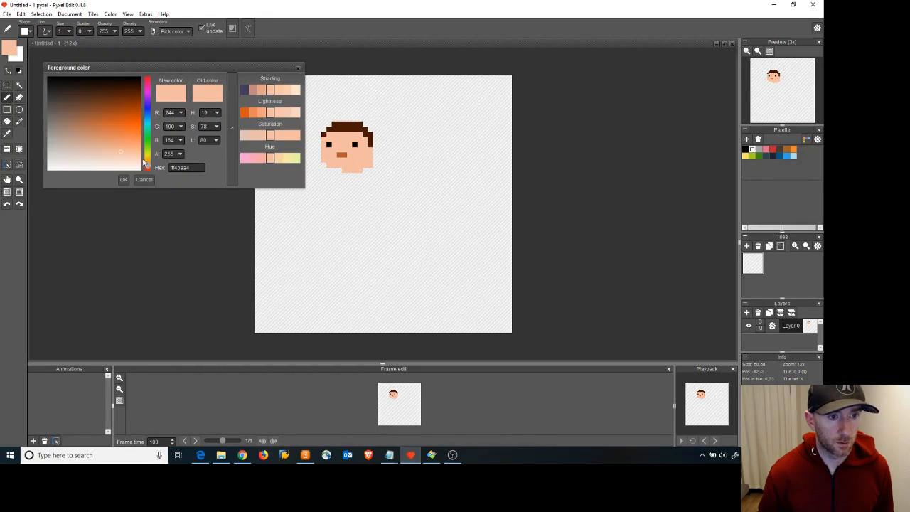
click(147, 83)
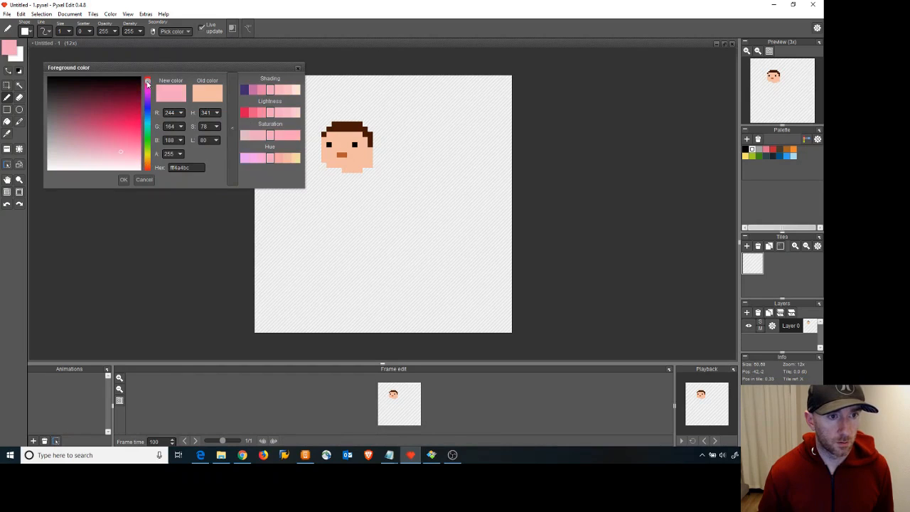
click(123, 132)
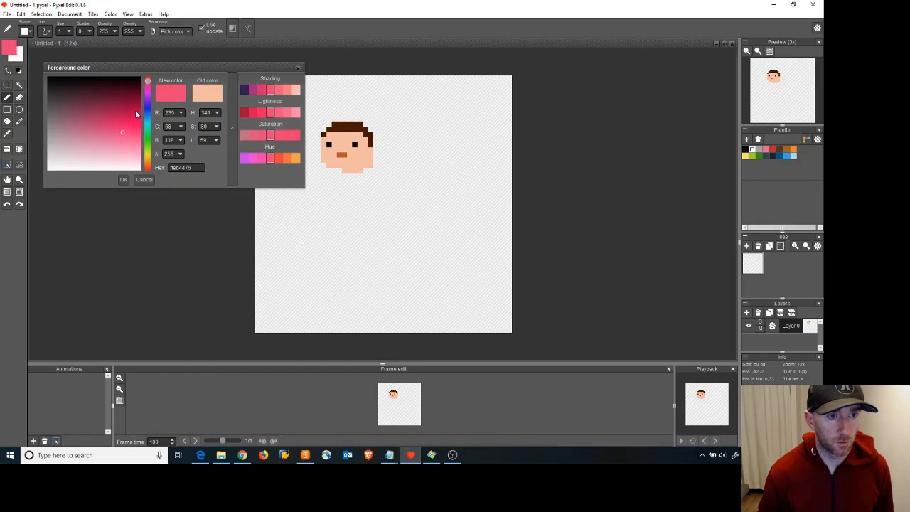
click(136, 114)
click(123, 179)
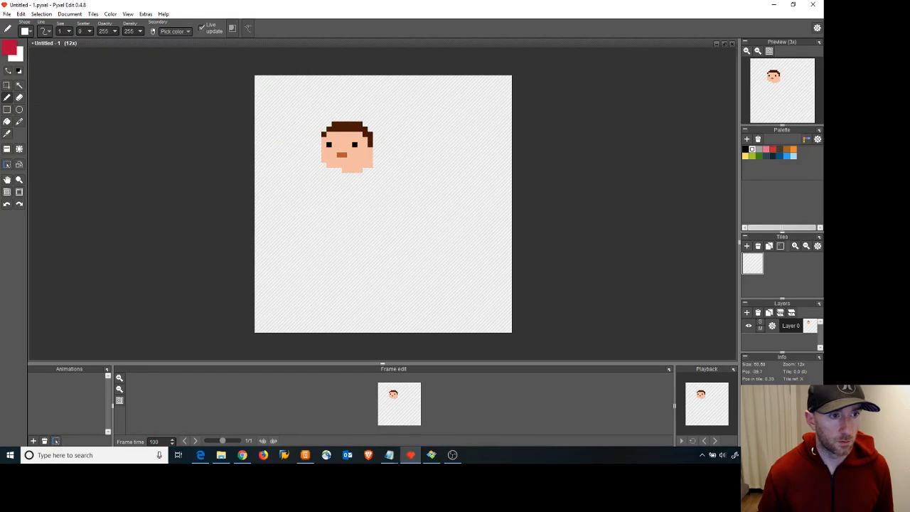
Draw a rectangle about 6 pixels wide and 4 high below the neck as the torso, and fill it with crimson.
click(7, 110)
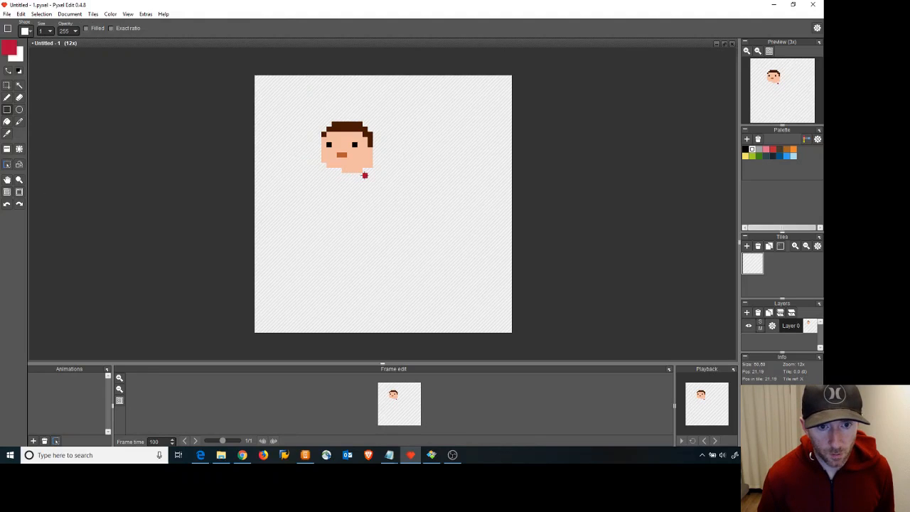
drag(365, 174, 337, 190)
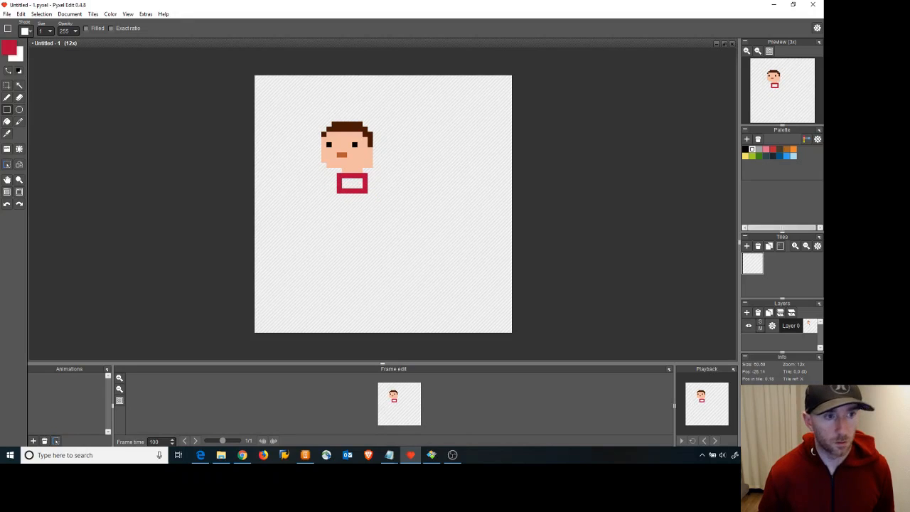
click(7, 121)
click(356, 185)
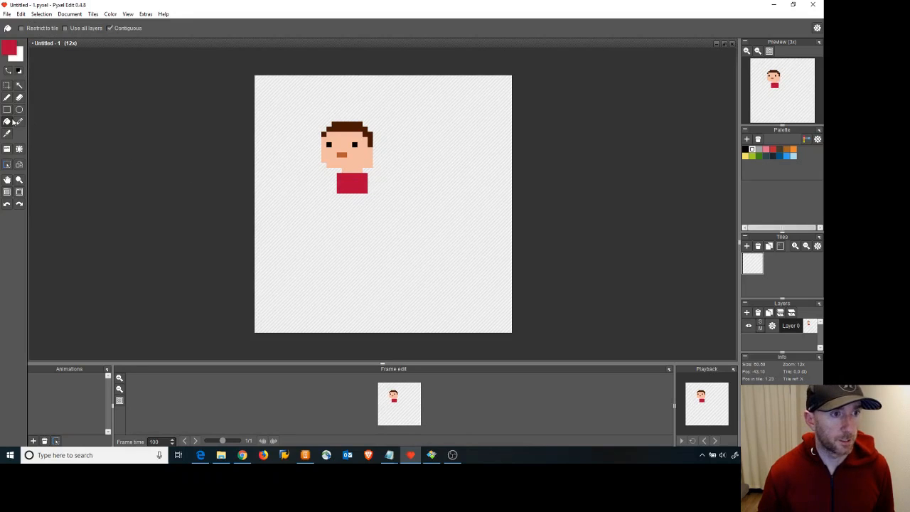
Change the foreground color to blue 0b06b5 and activate the Pen tool.
click(12, 49)
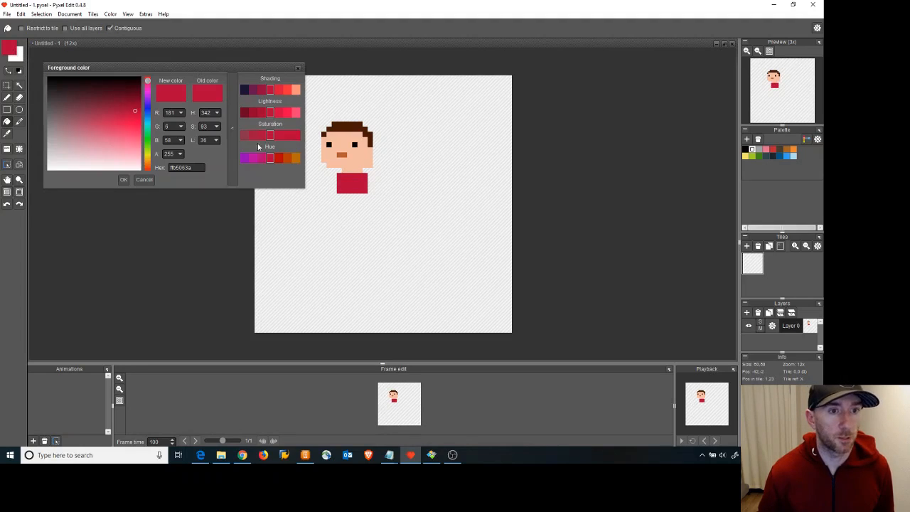
click(147, 108)
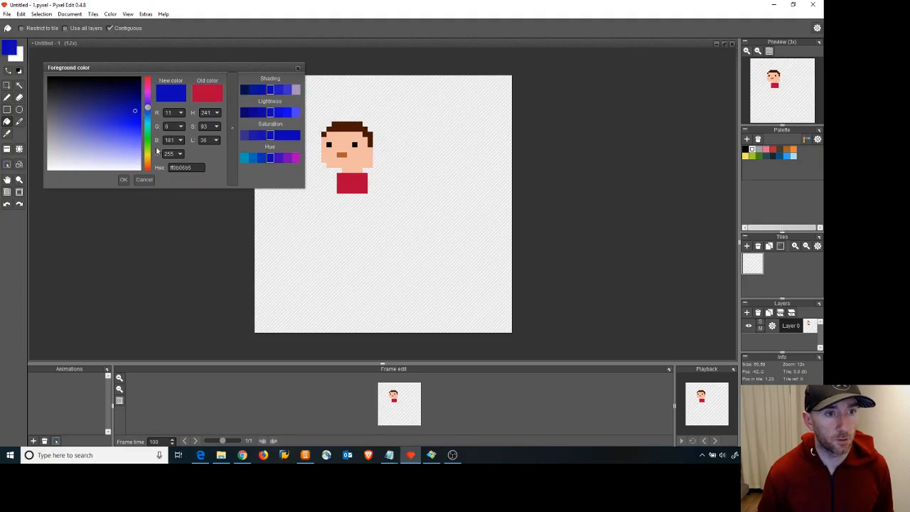
click(123, 180)
click(7, 97)
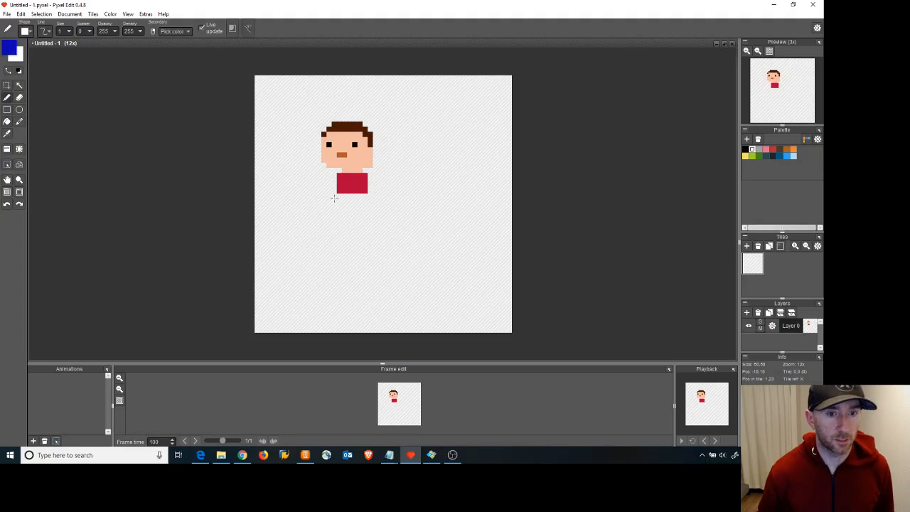
click(339, 195)
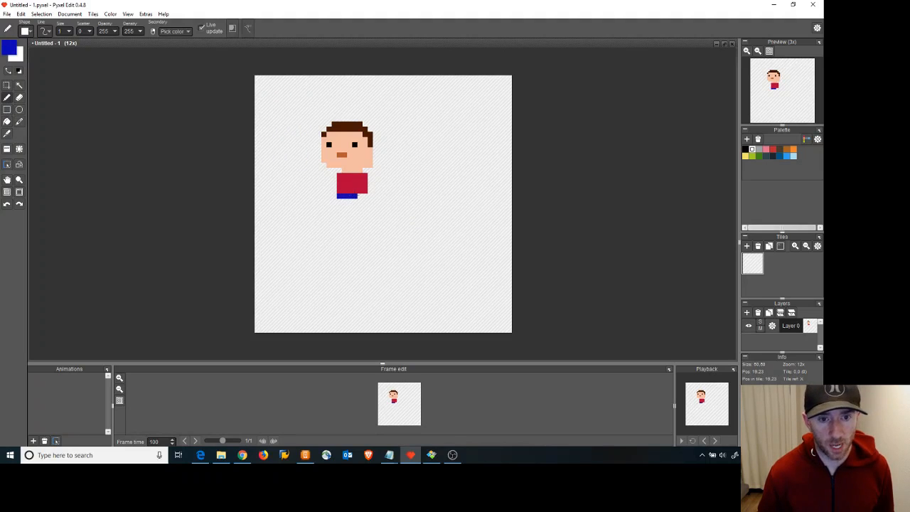
drag(356, 195, 359, 190)
click(364, 201)
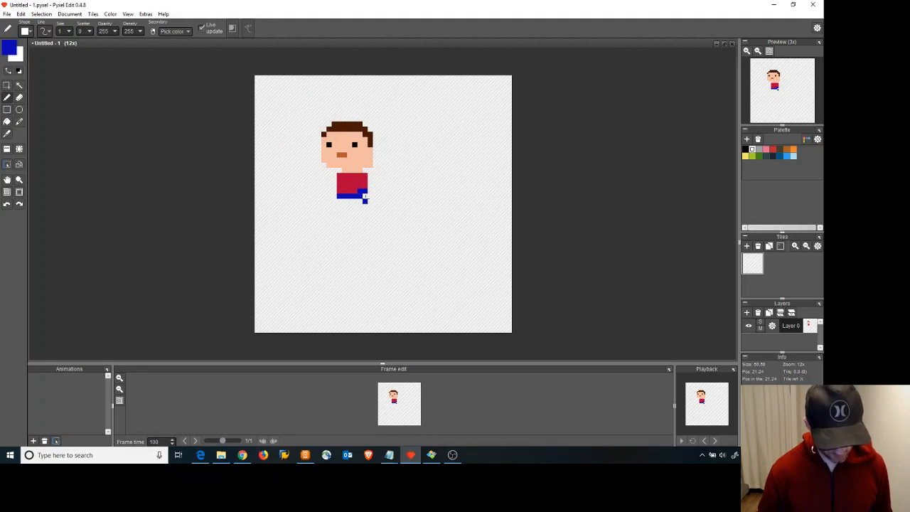
key(ctrl+z)
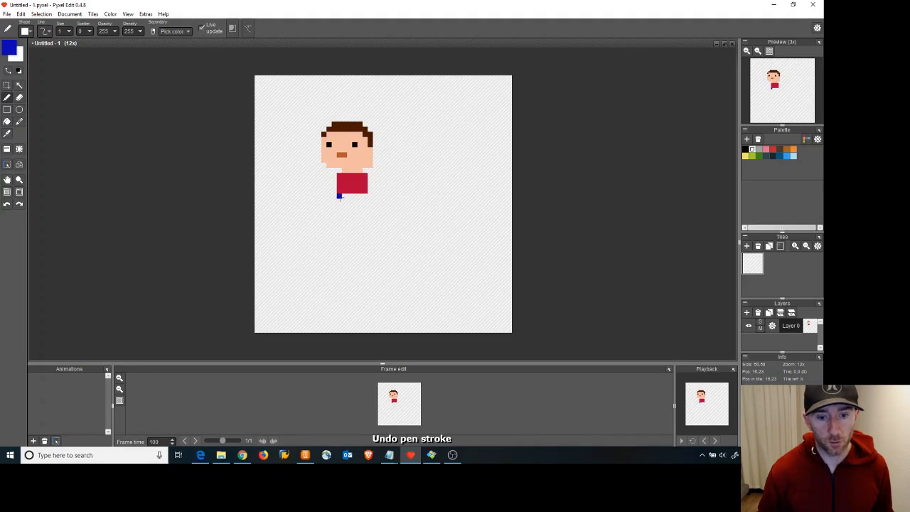
Draw blue trousers about 6 pixels wide and 2 high directly below the torso.
drag(339, 196, 365, 197)
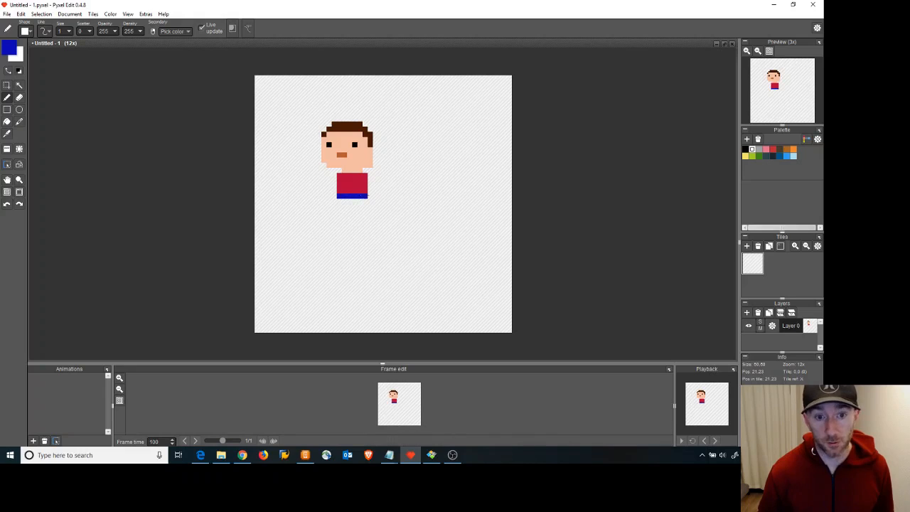
drag(339, 201, 360, 201)
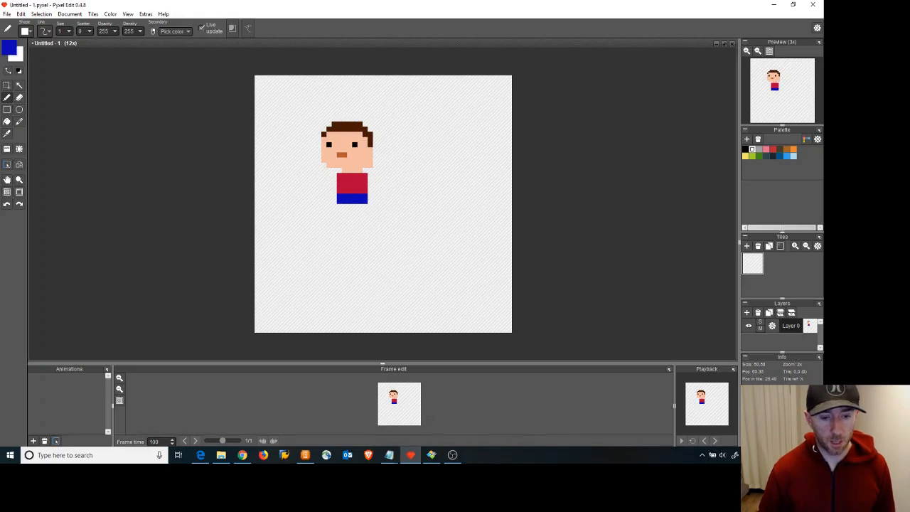
Check the feet on the Honeyview reference, and draw two black shoes, each 2 pixels wide, under the trousers in Pyxel Edit.
click(459, 457)
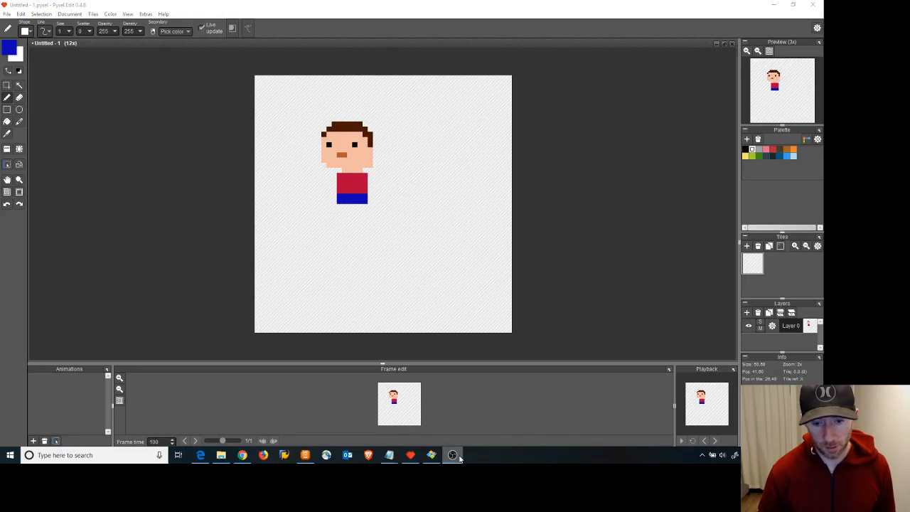
click(432, 455)
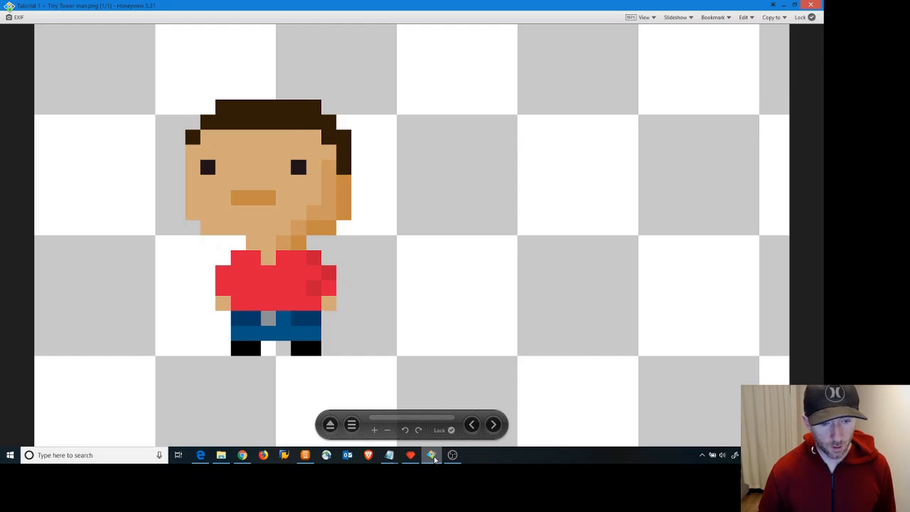
click(432, 455)
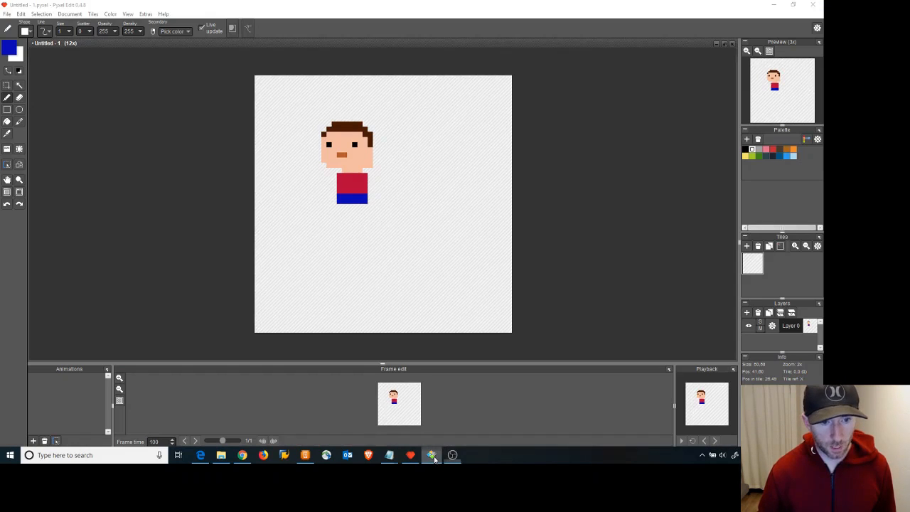
click(20, 70)
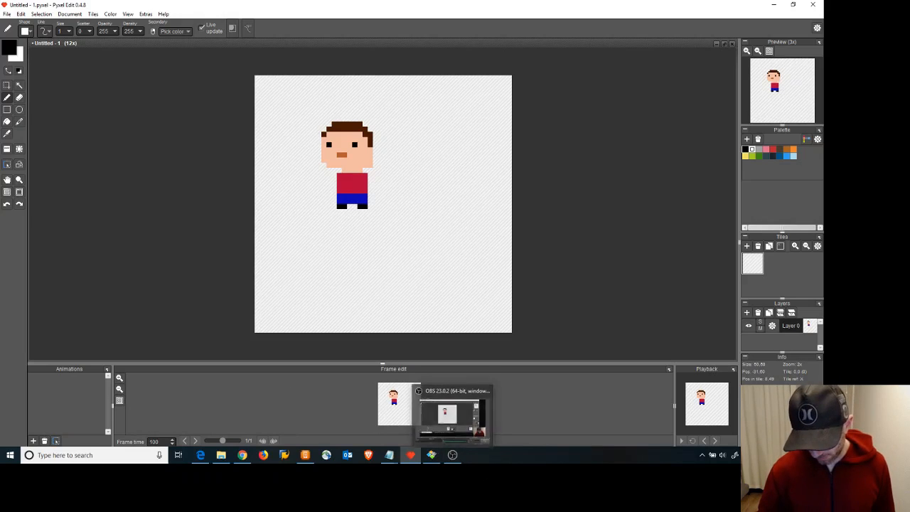
Check the arms on the Honeyview reference, and draw sleeves 1 pixel wide and 2 high on both torso sides in the sampled crimson.
click(431, 455)
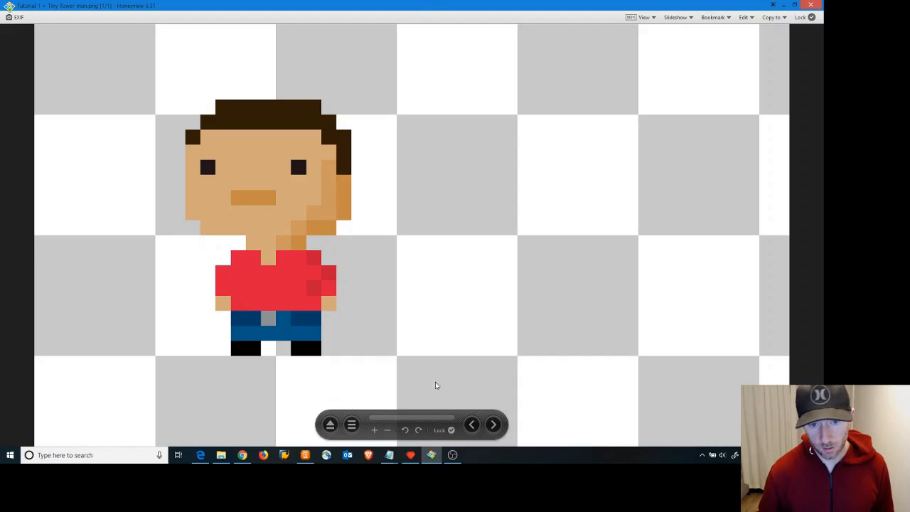
drag(403, 4, 497, 462)
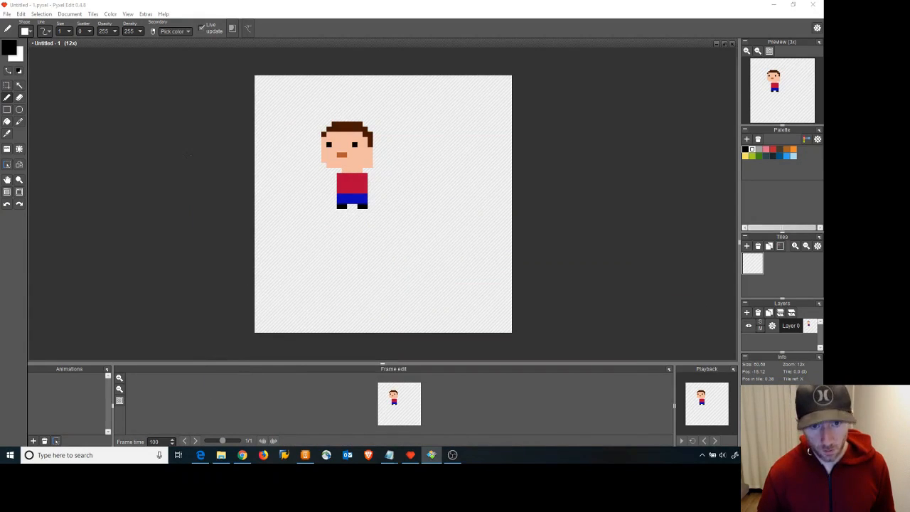
click(9, 140)
click(7, 133)
click(357, 178)
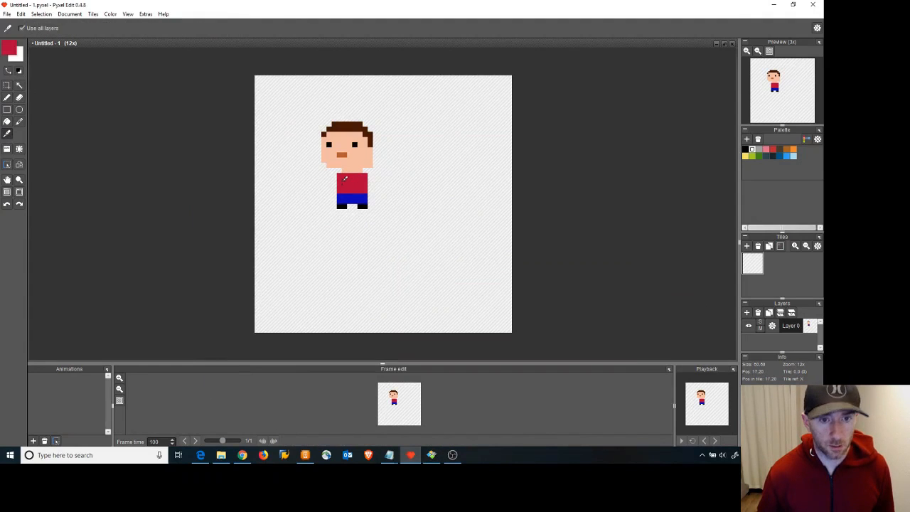
key(b)
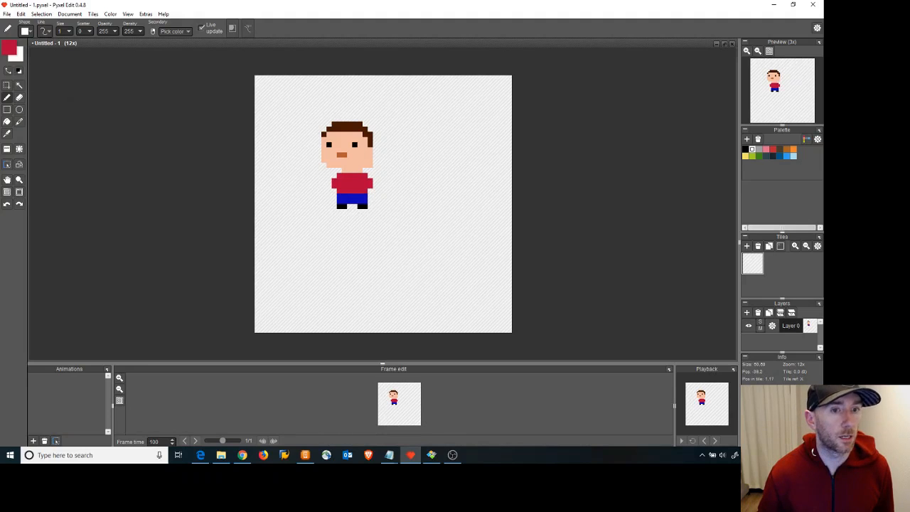
Sample the skin tone and draw a one-pixel hand under each sleeve and a one-pixel neckline notch in the shirt.
click(7, 133)
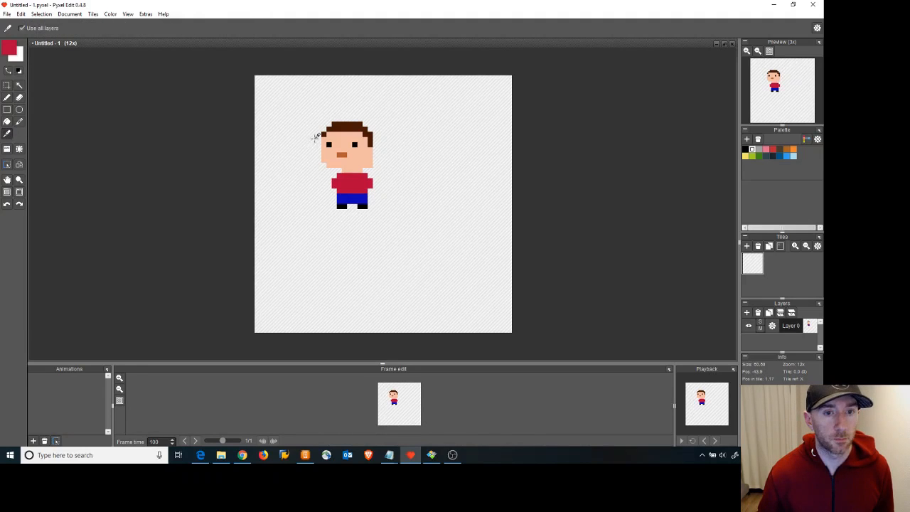
click(364, 162)
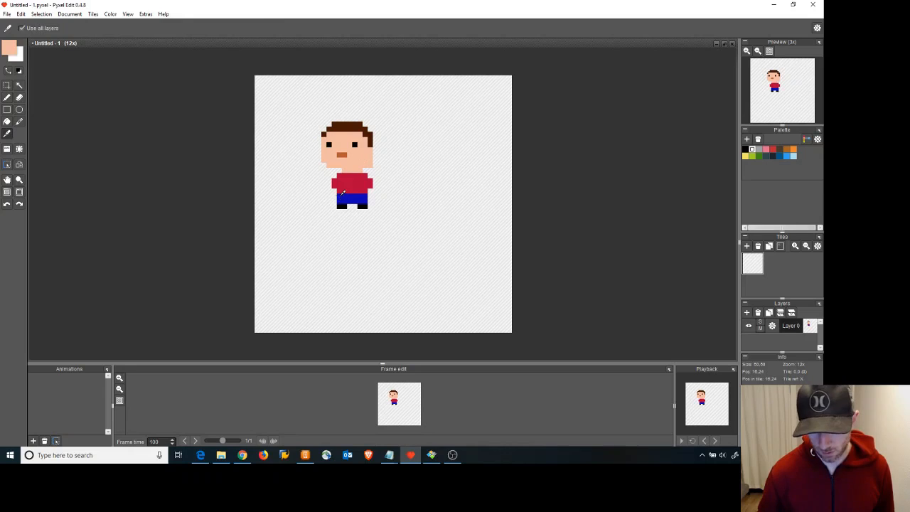
click(7, 97)
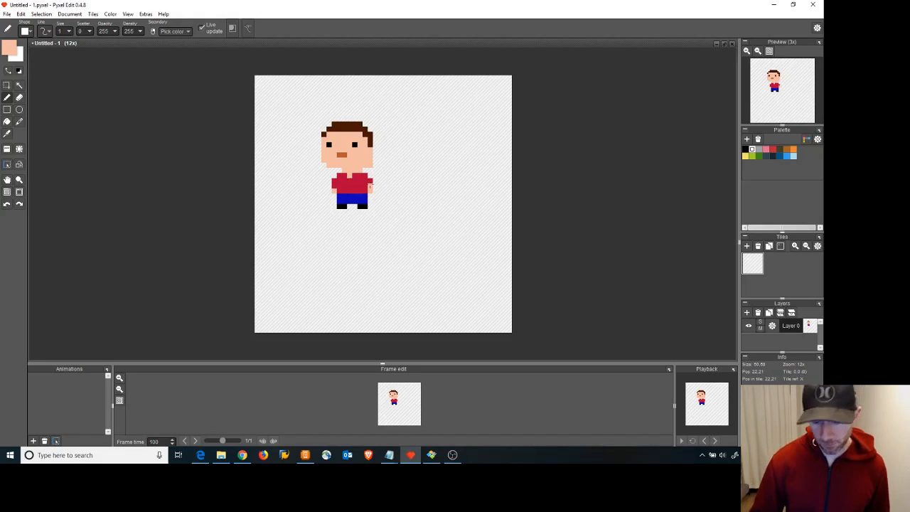
Sample the trousers' blue, darken it to 08046d, and shade 2 pixels at each end of the trousers' top row.
click(8, 134)
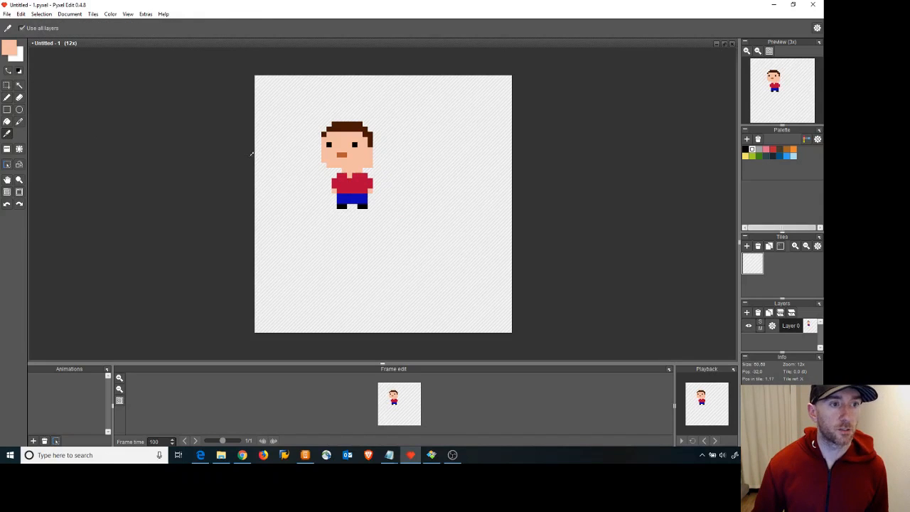
click(350, 193)
click(10, 50)
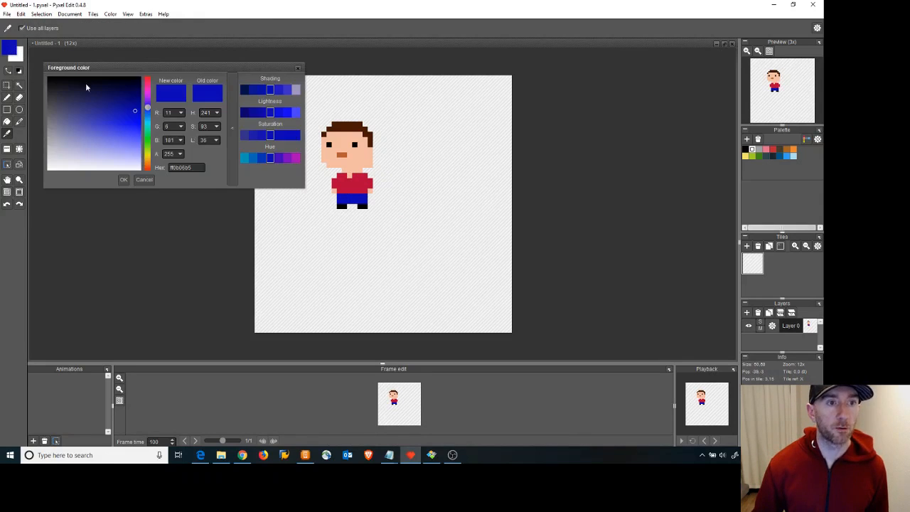
click(253, 114)
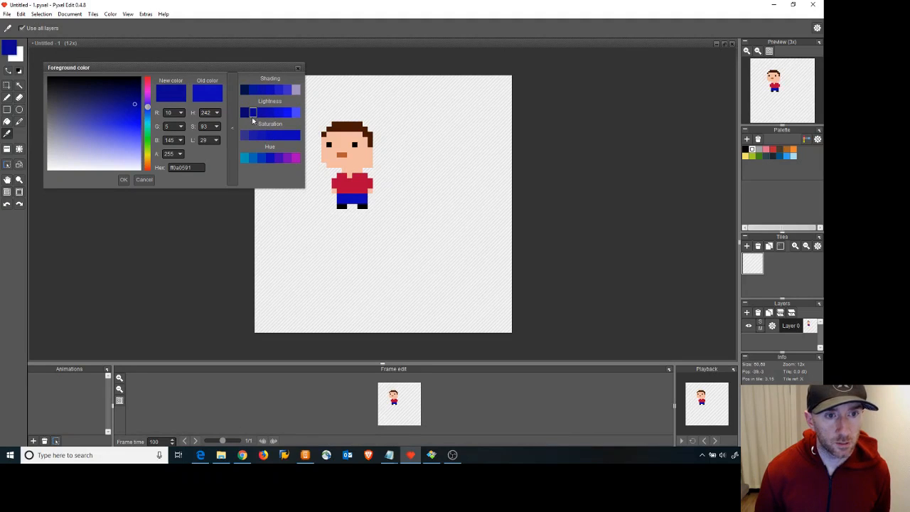
click(123, 180)
key(b)
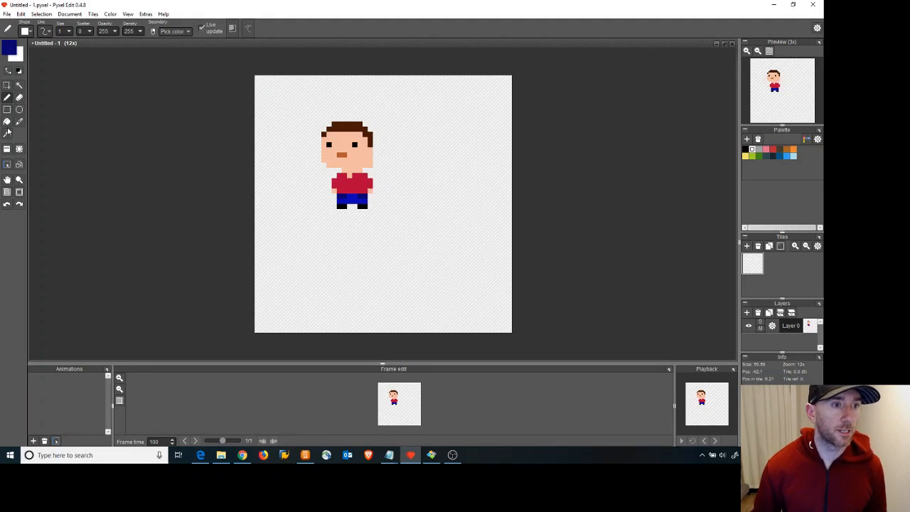
Choose a muted dark grey and draw a one-pixel belt buckle in the middle of the trousers' top row.
click(10, 50)
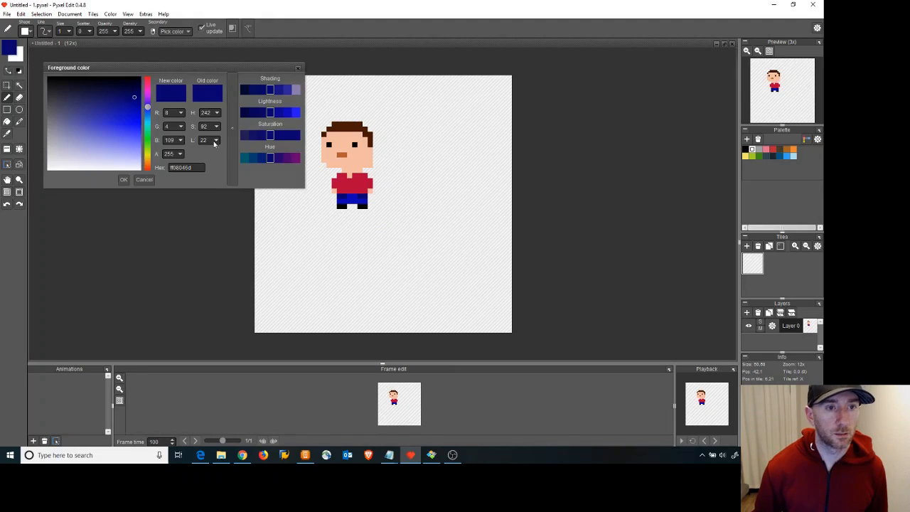
click(59, 111)
click(123, 179)
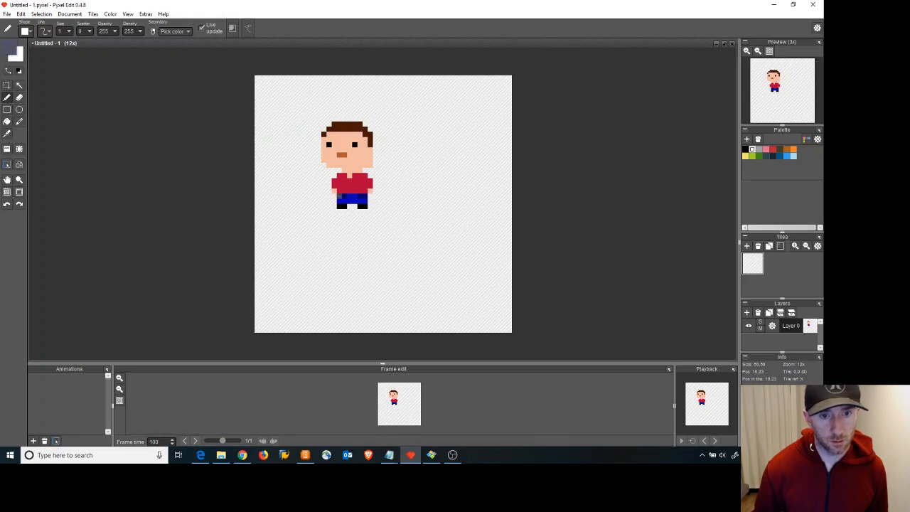
click(431, 259)
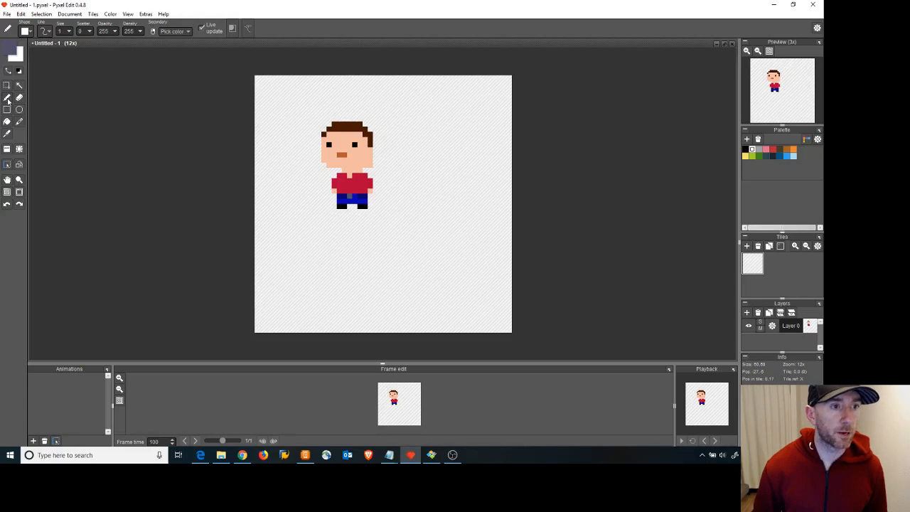
Sample the shirt's crimson, darken it to 91052c, and shade single pixels on the shirt's right shoulder, side and sleeve.
click(7, 133)
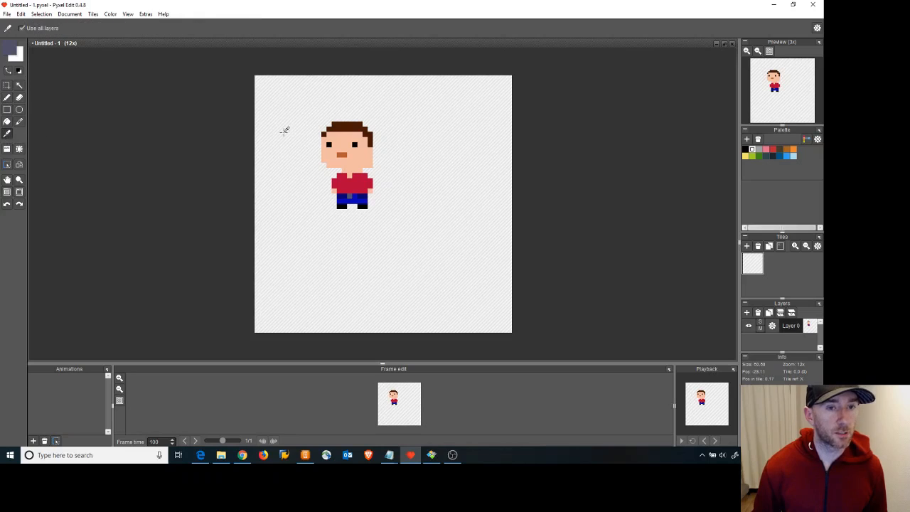
click(360, 186)
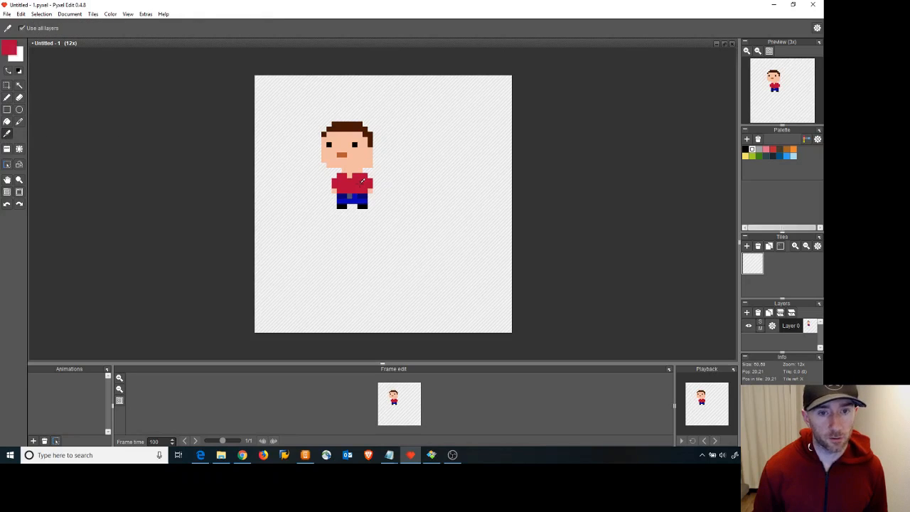
click(10, 50)
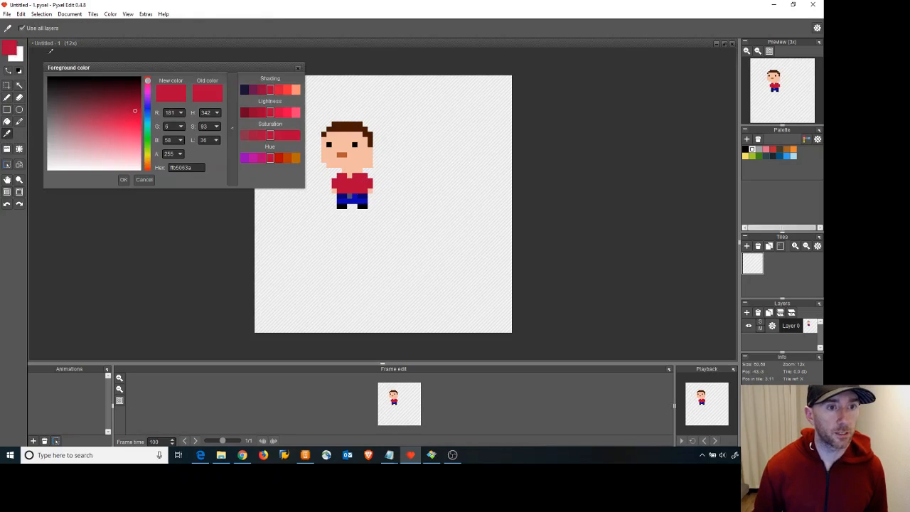
click(253, 113)
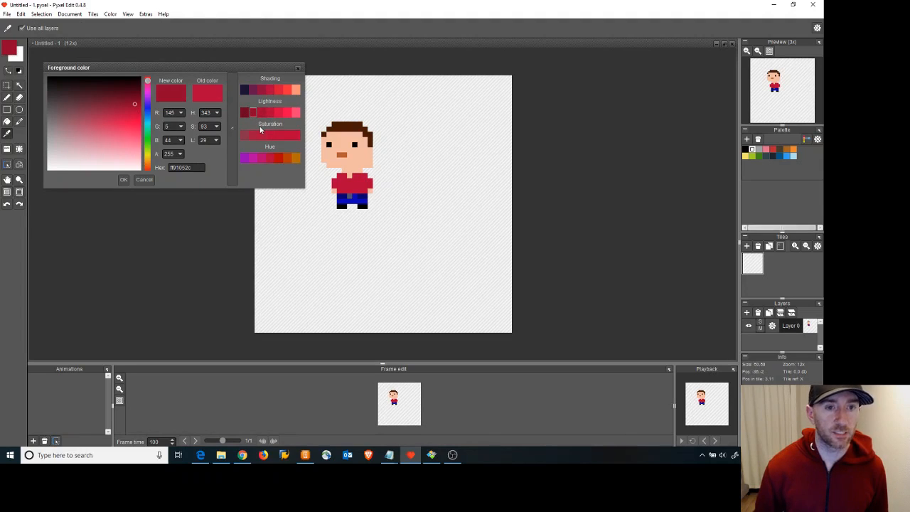
click(123, 180)
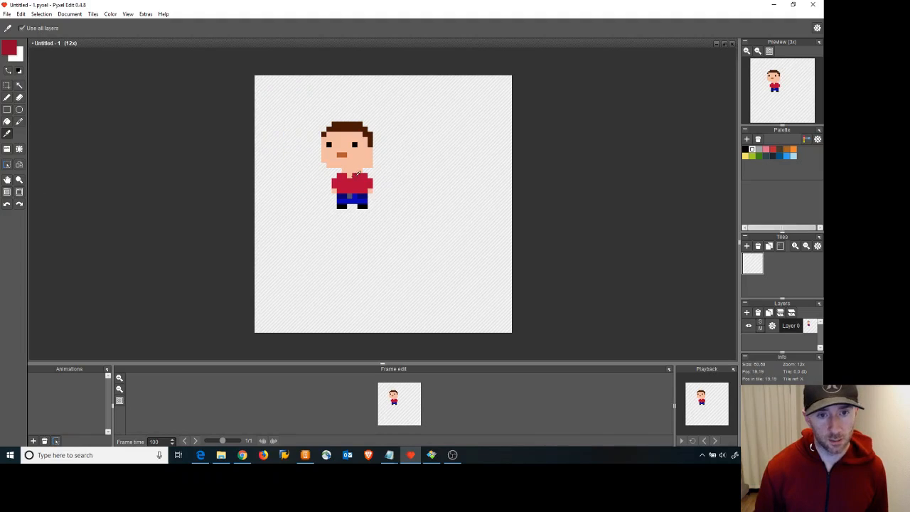
key(b)
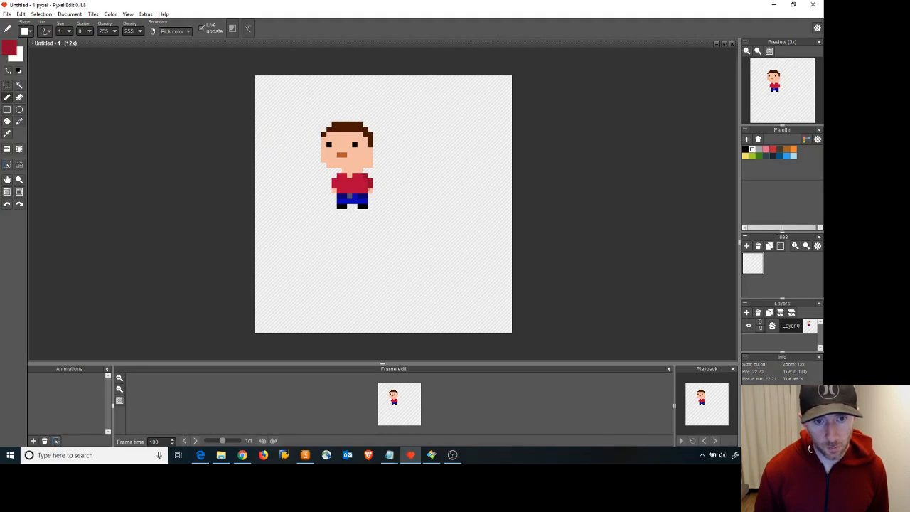
click(442, 237)
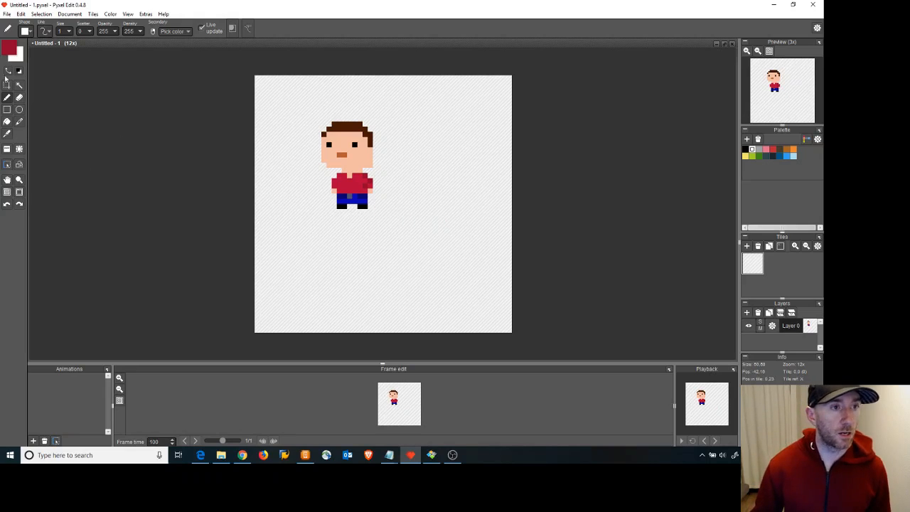
Sample the skin tone, darken it to eb8a5b, and shade the face's right edge below the hair, the jaw corner and the neck.
click(8, 133)
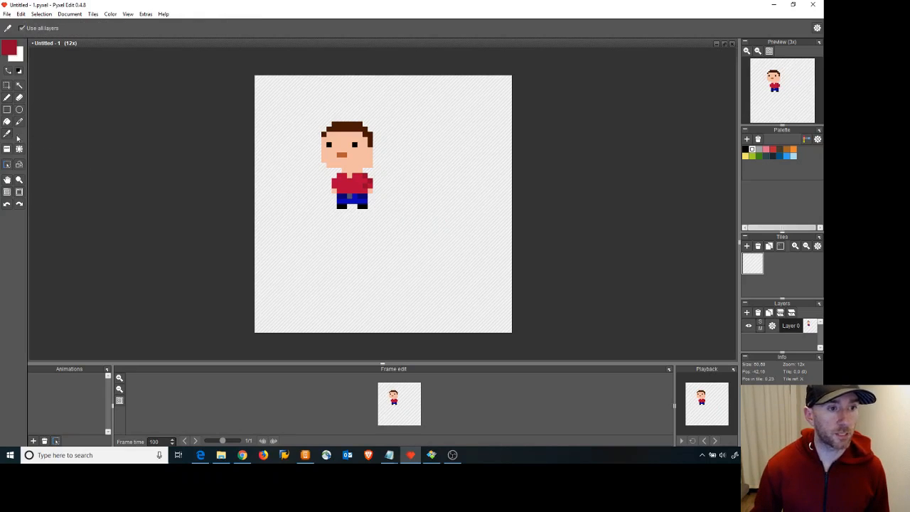
click(358, 163)
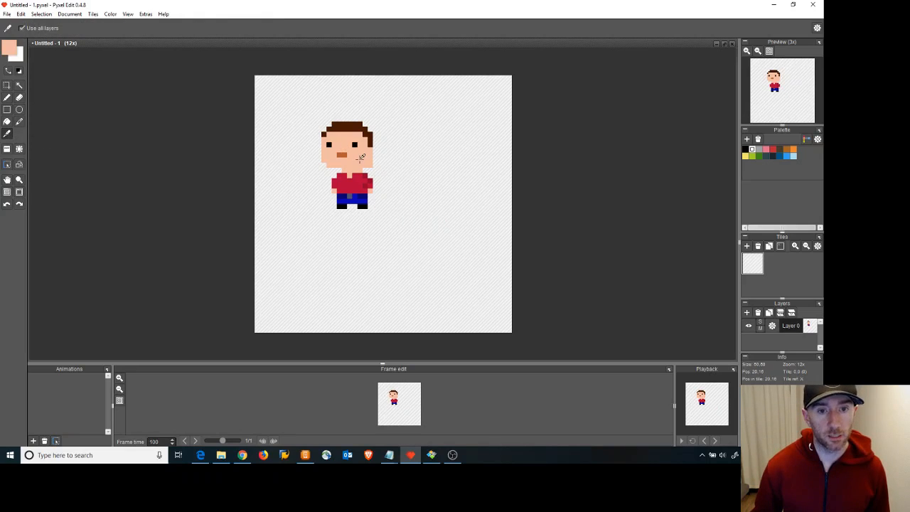
click(8, 51)
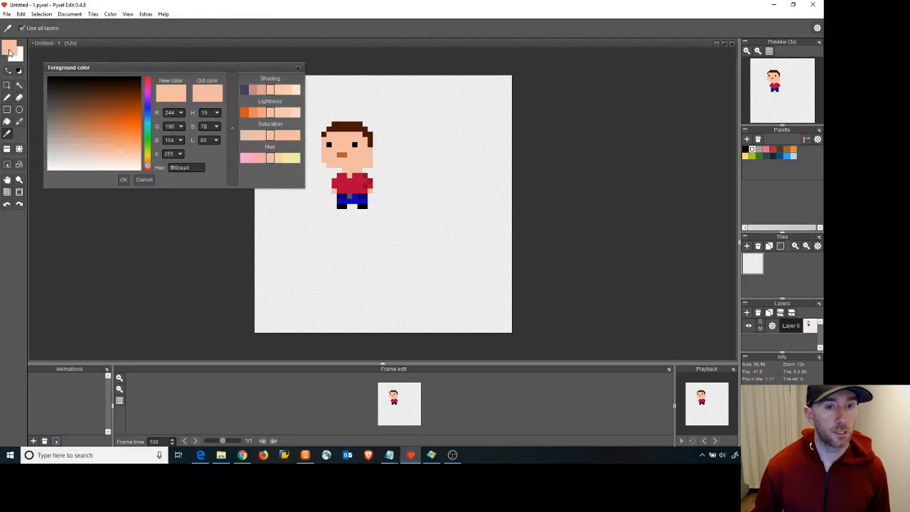
click(257, 116)
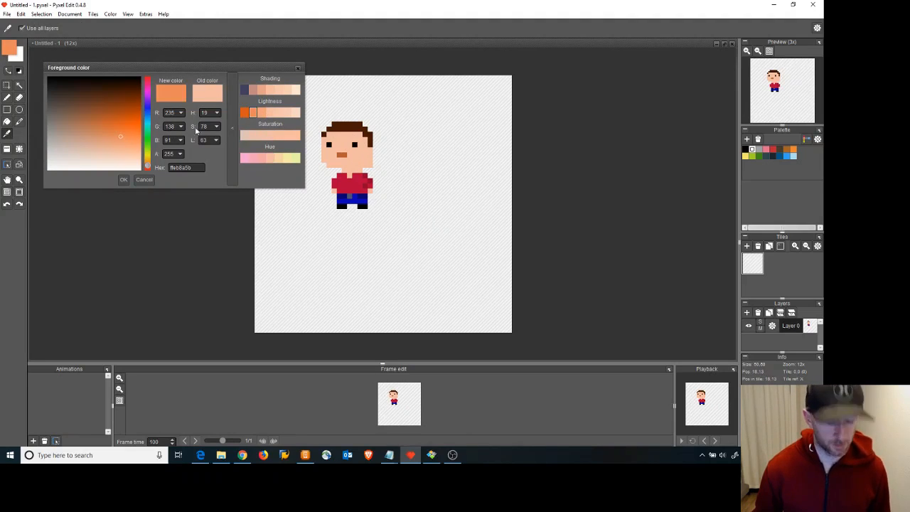
click(123, 179)
key(b)
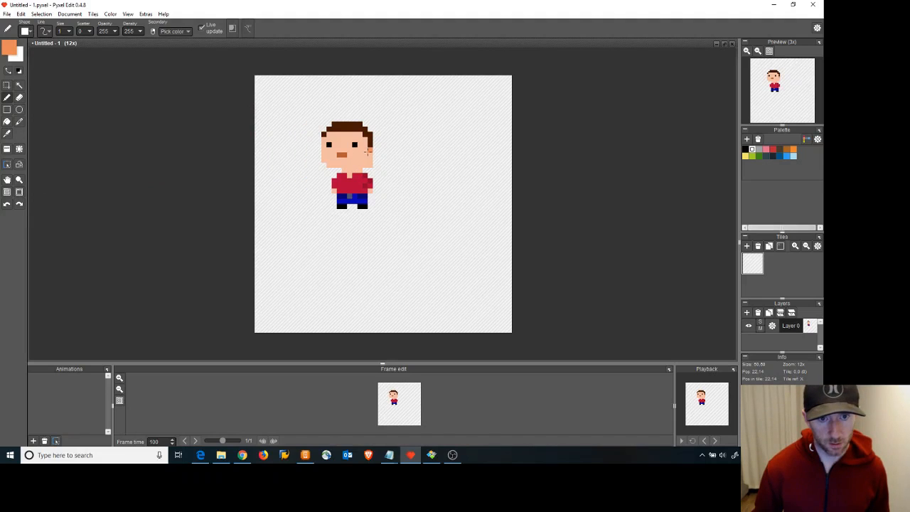
drag(368, 151, 368, 164)
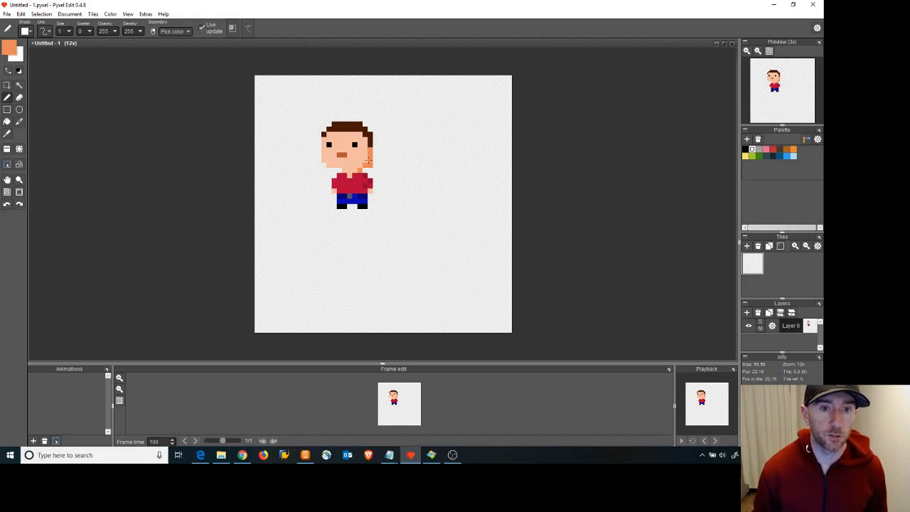
Sample the skin tone, darken it one lightness step, and add a transition shade along the inner side of the face and neck shadow.
click(6, 134)
click(362, 152)
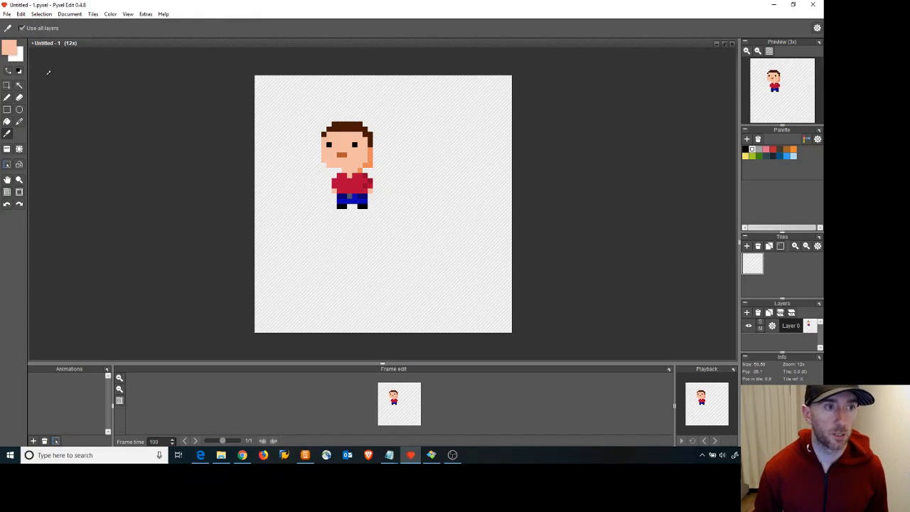
click(8, 48)
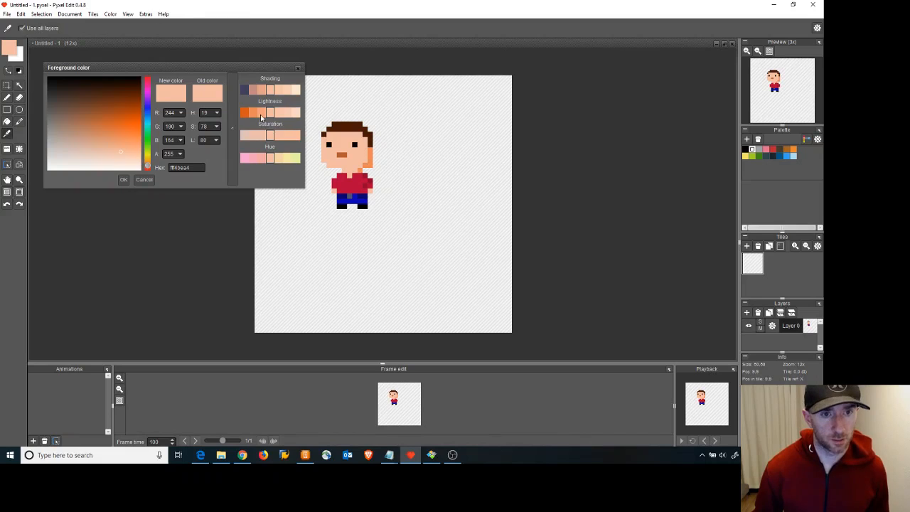
click(262, 114)
click(123, 179)
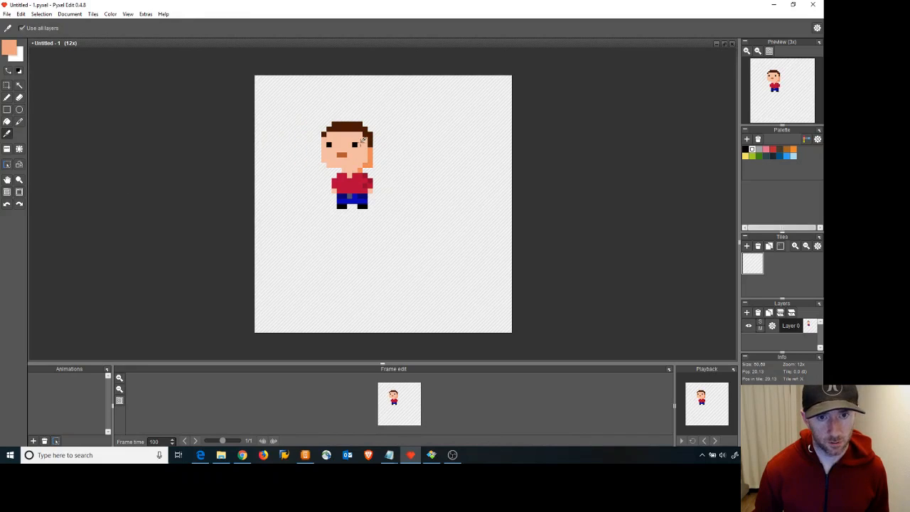
key(b)
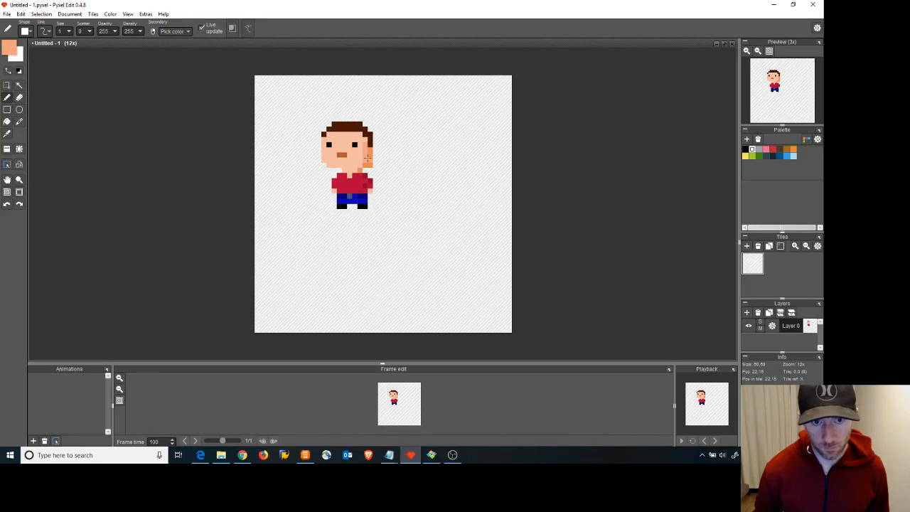
key(ctrl+z)
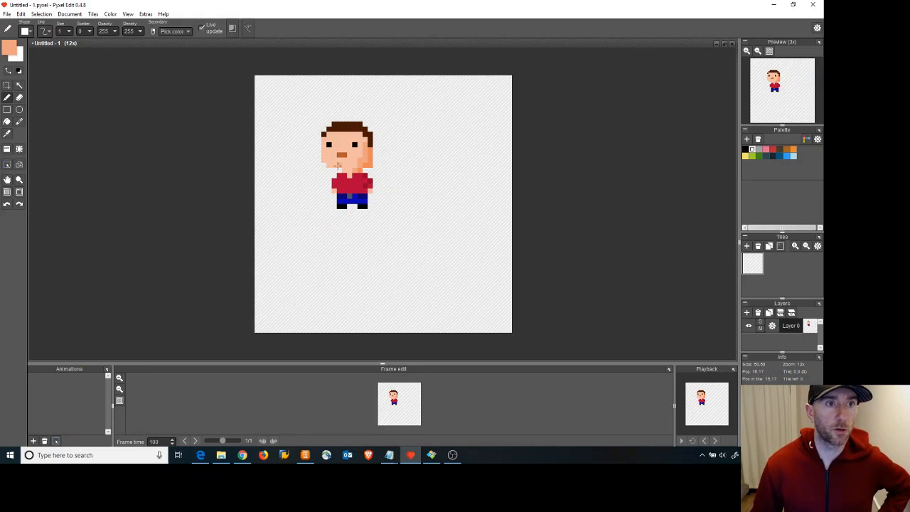
Examine the shaded character at small and large magnifications, from 1x up to 28x.
scroll(340, 155, down, 3)
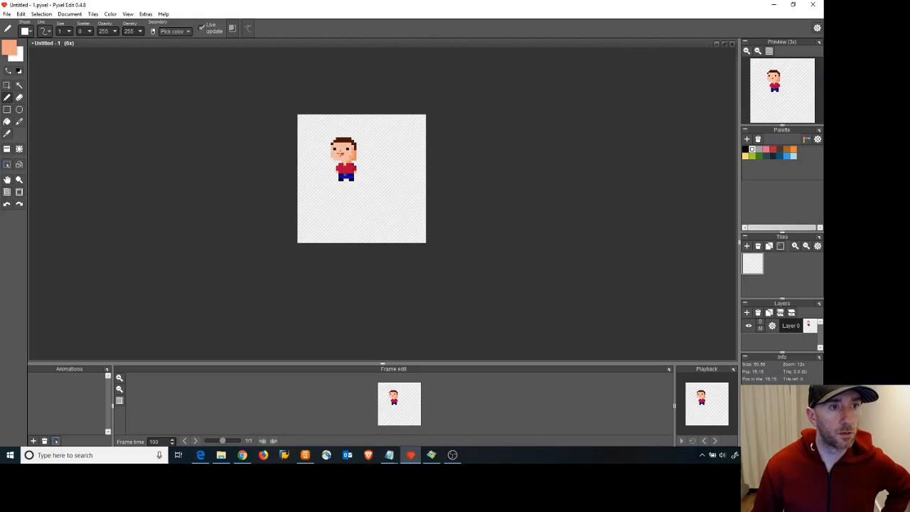
scroll(340, 154, down, 4)
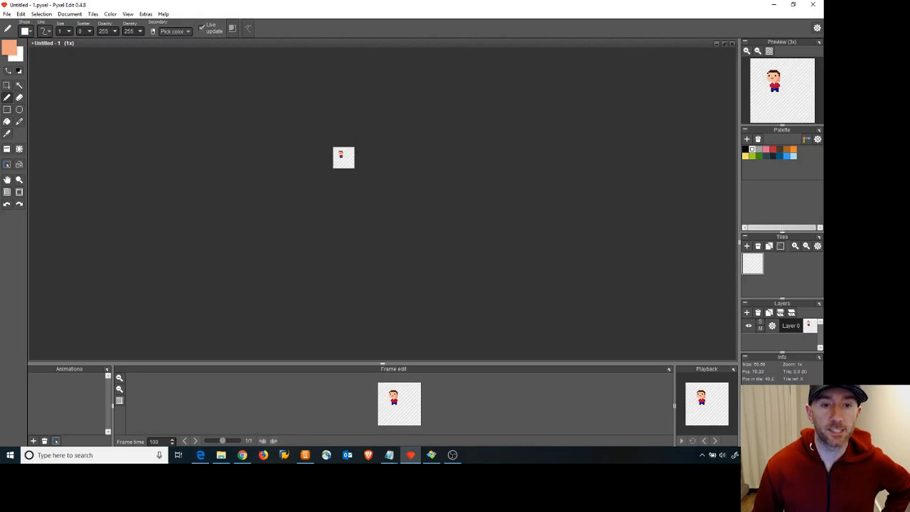
scroll(361, 164, up, 4)
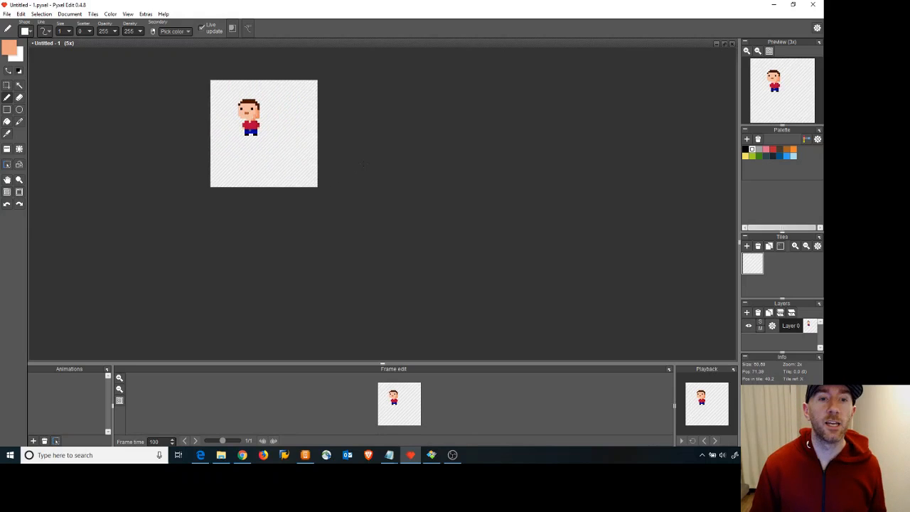
scroll(361, 163, up, 1)
scroll(355, 164, down, 1)
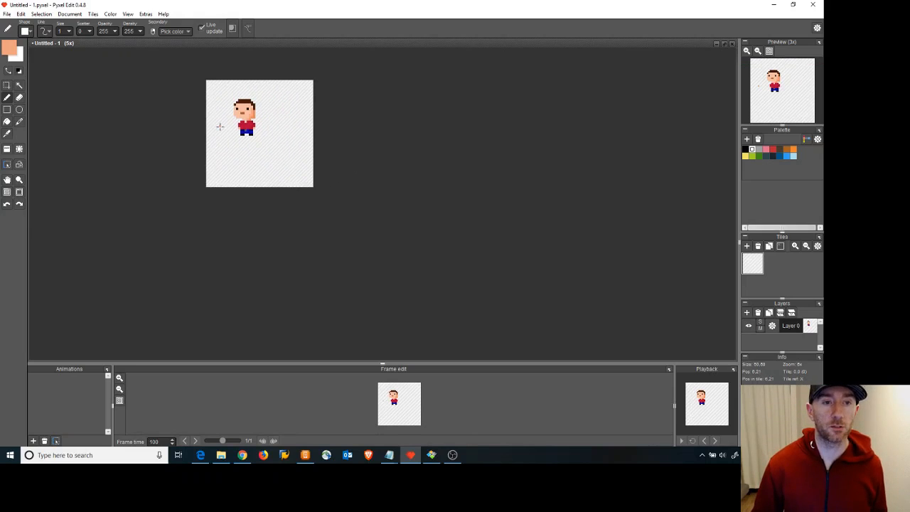
scroll(220, 127, up, 4)
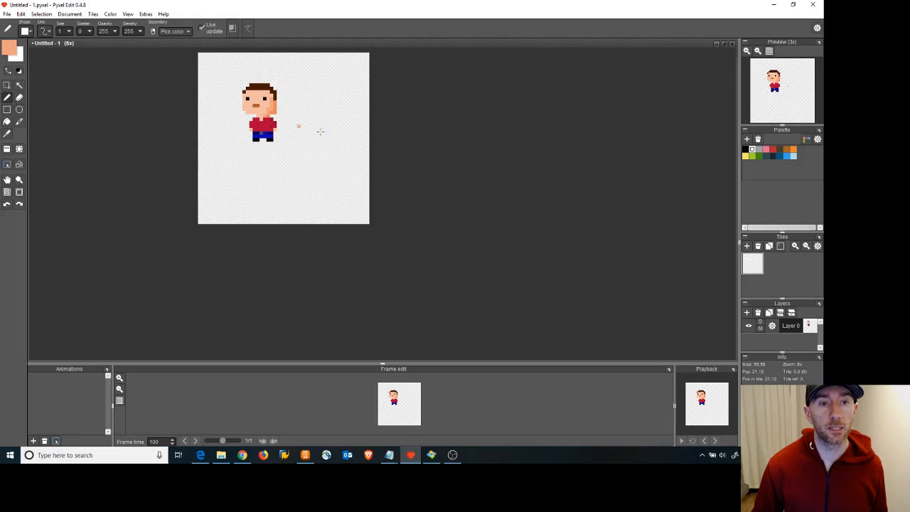
key(space)
drag(323, 128, 406, 161)
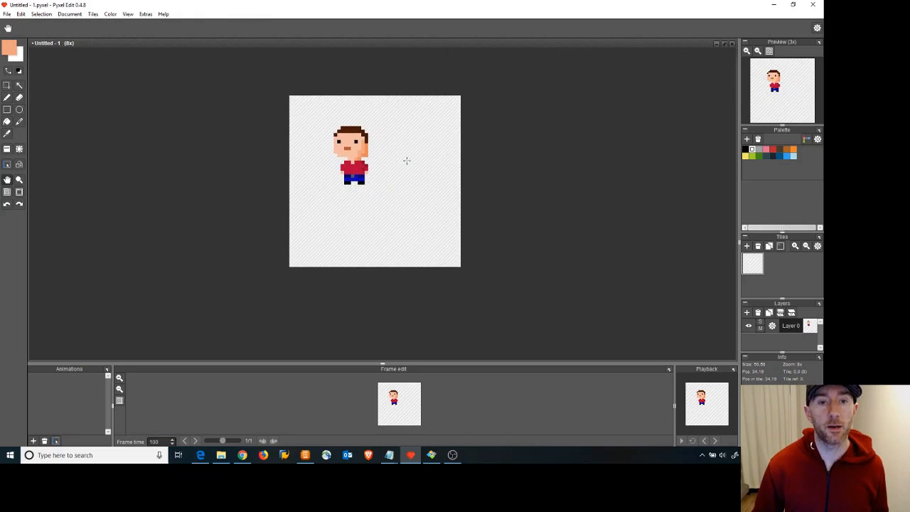
scroll(378, 189, up, 1)
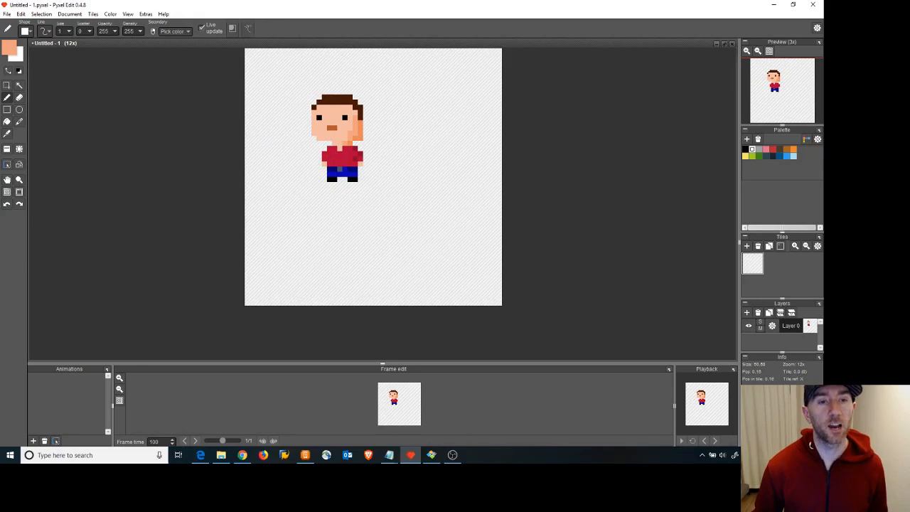
key(space)
mouse_move(307, 141)
mouse_down()
mouse_move(353, 175)
mouse_move(353, 161)
mouse_up()
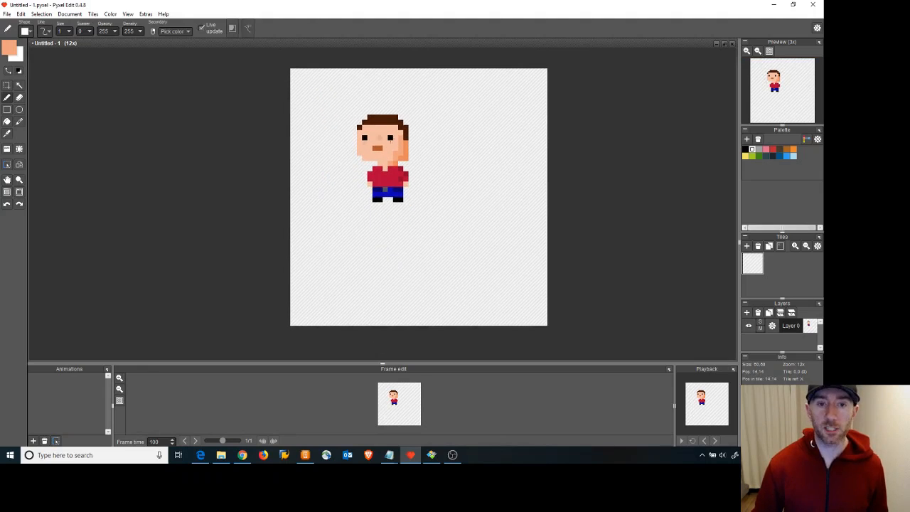
key(space)
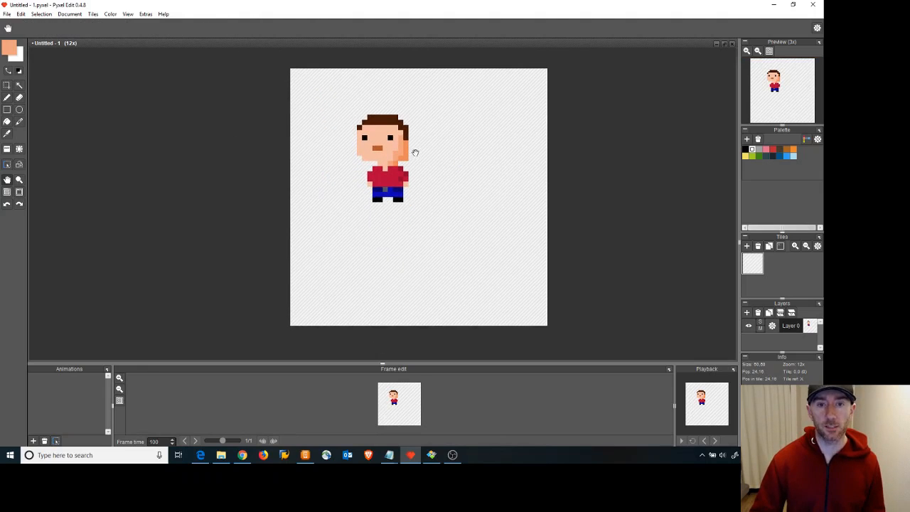
mouse_move(416, 138)
mouse_down()
mouse_move(474, 138)
mouse_move(388, 138)
mouse_up()
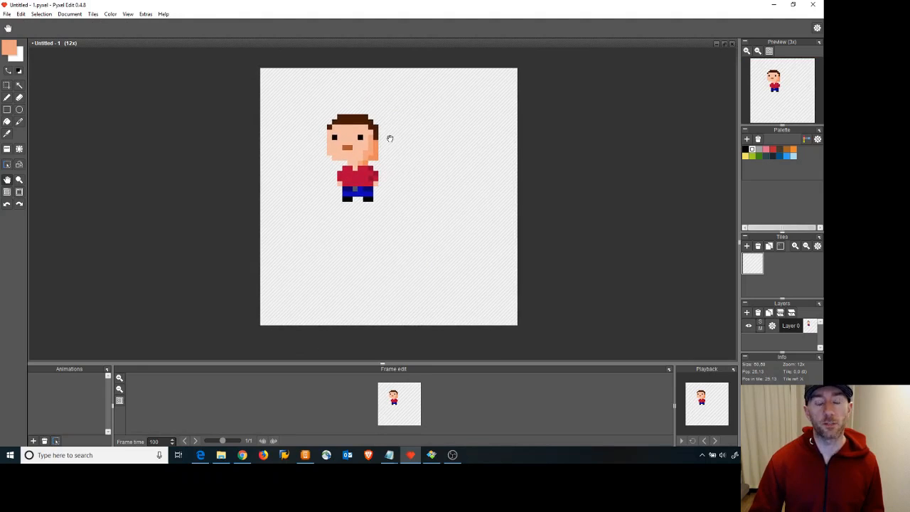
scroll(407, 168, up, 2)
scroll(405, 168, down, 4)
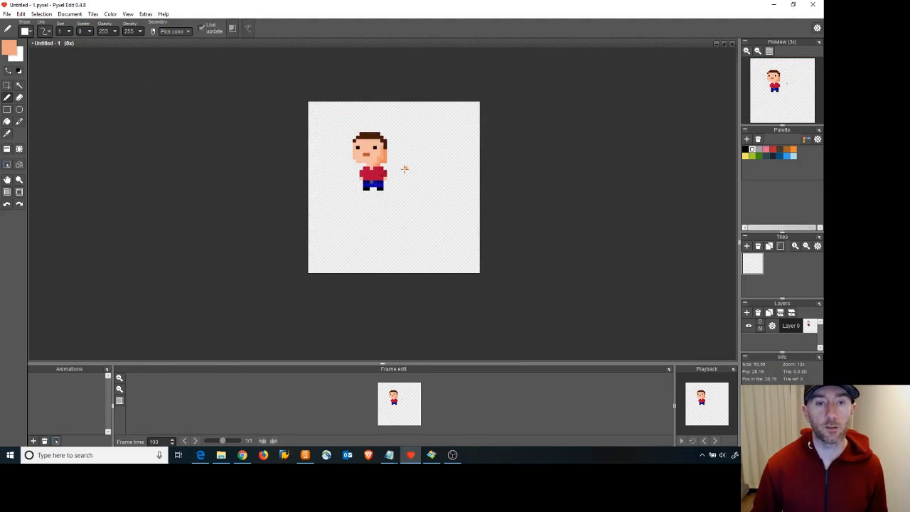
scroll(354, 137, up, 4)
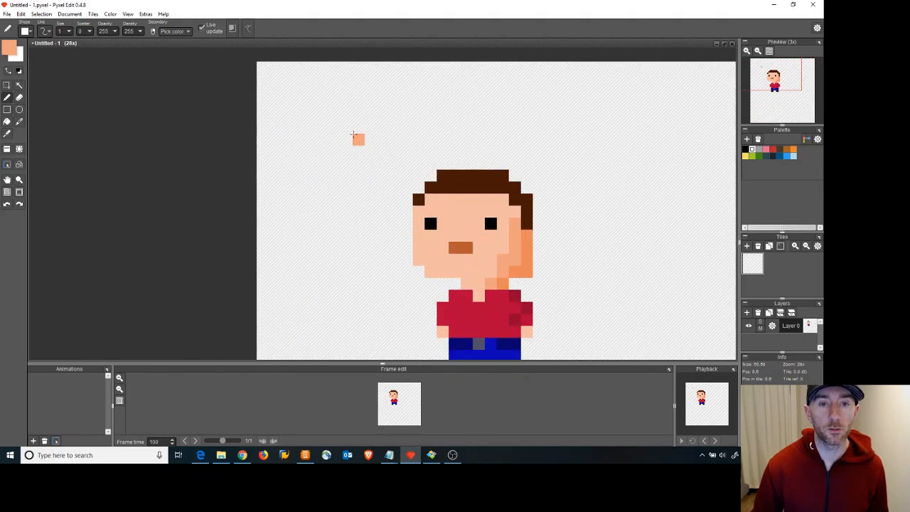
scroll(353, 135, down, 3)
scroll(450, 241, up, 3)
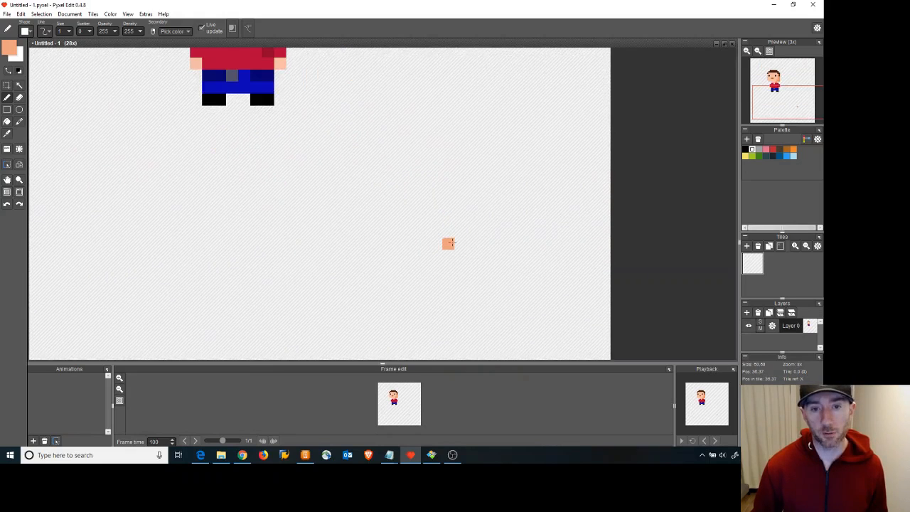
scroll(451, 243, down, 2)
scroll(339, 129, up, 3)
scroll(338, 130, down, 3)
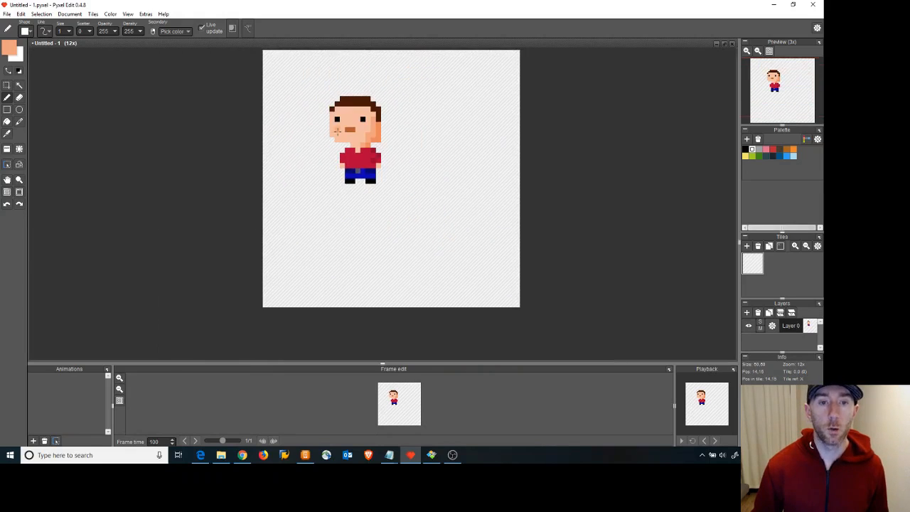
scroll(316, 87, up, 4)
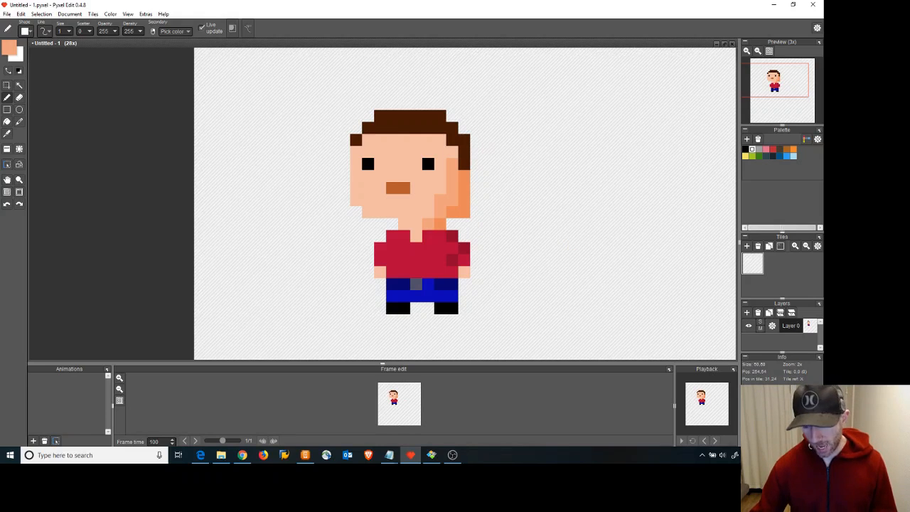
key(alt+Tab)
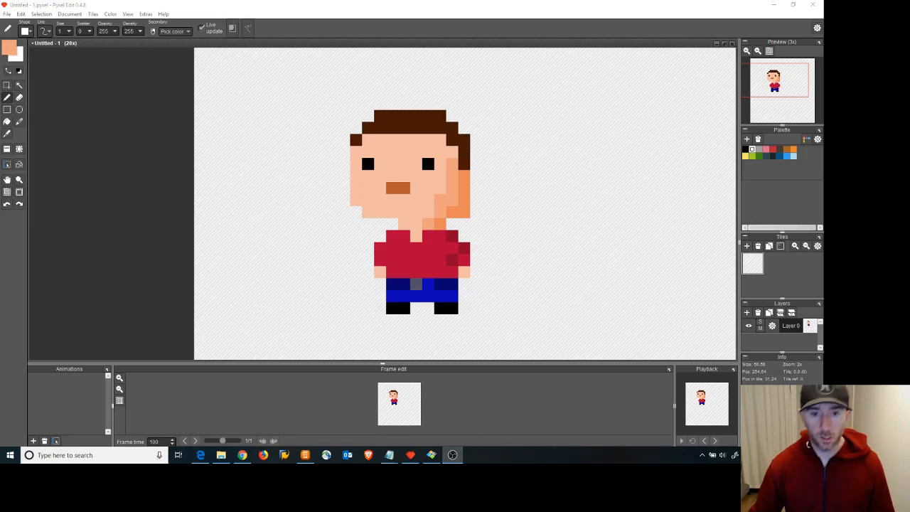
key(alt+Tab)
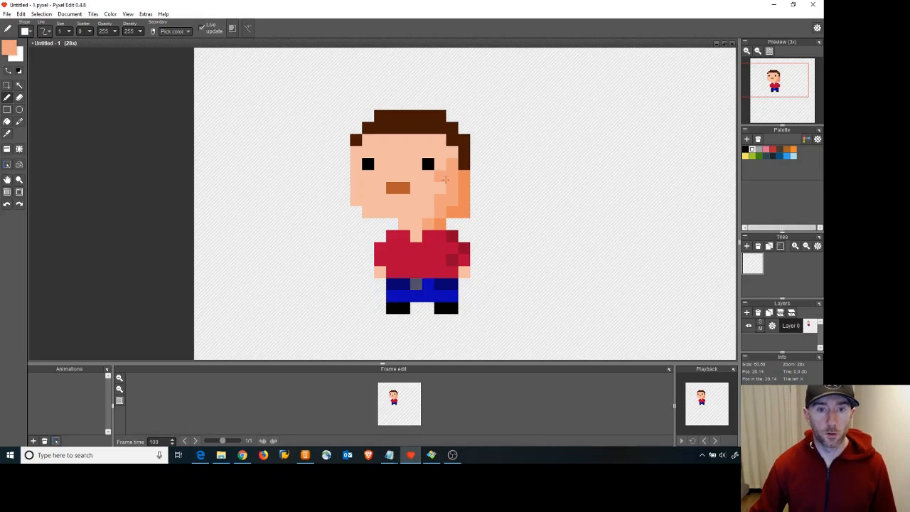
Sample the mouth's brown and extend the mouth by one pixel toward the shaded side of the face using the Pen.
click(404, 187)
click(404, 188)
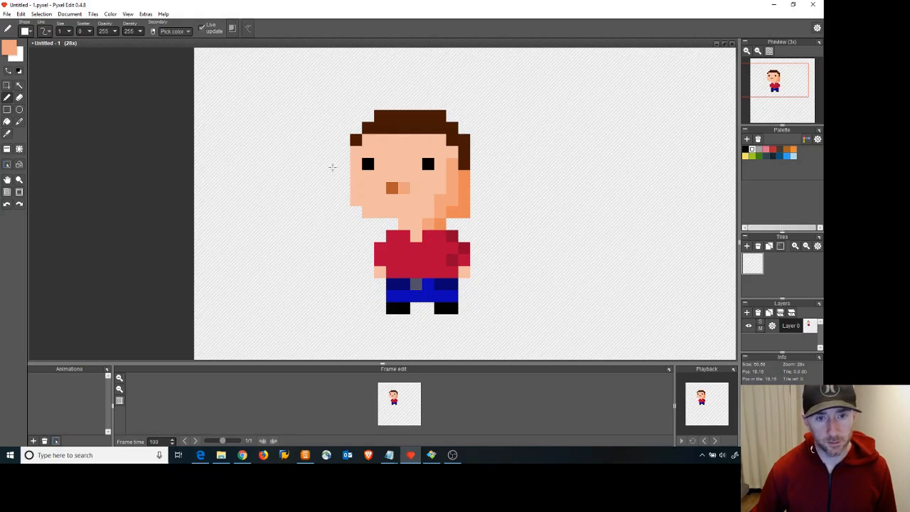
click(8, 135)
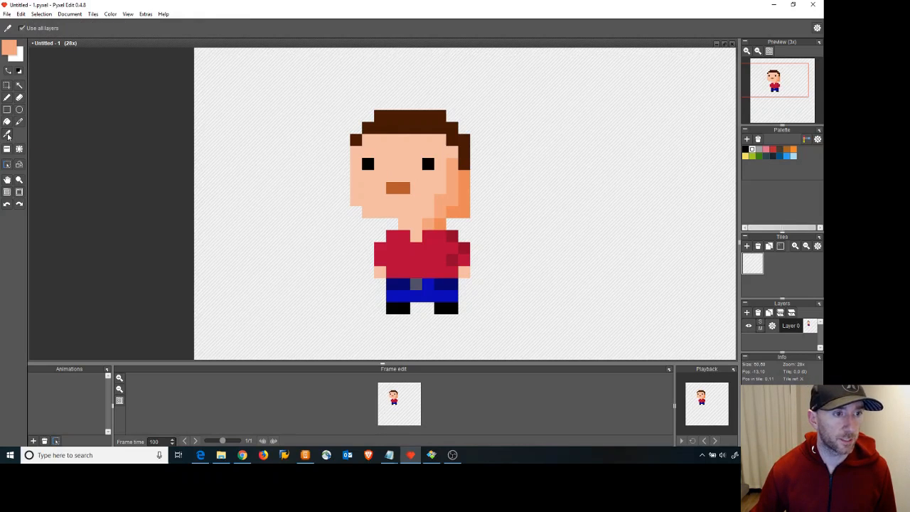
click(404, 187)
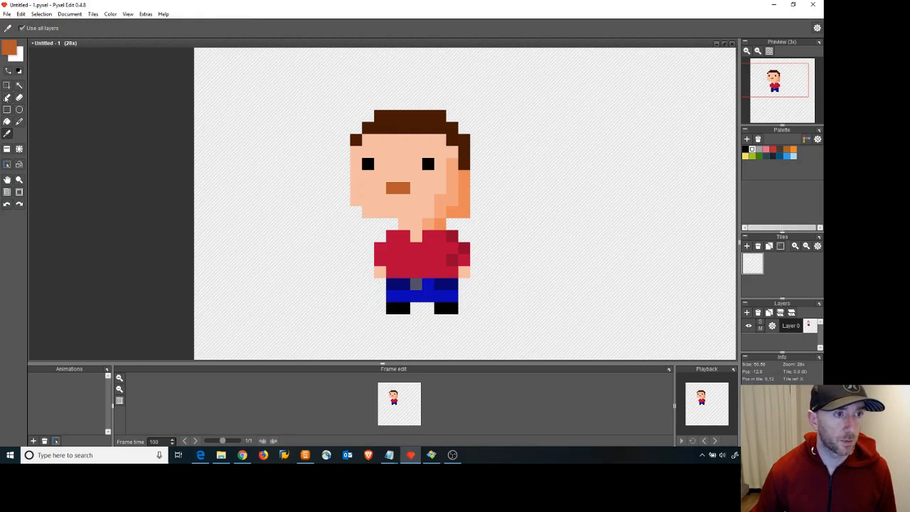
click(7, 98)
click(416, 188)
click(350, 218)
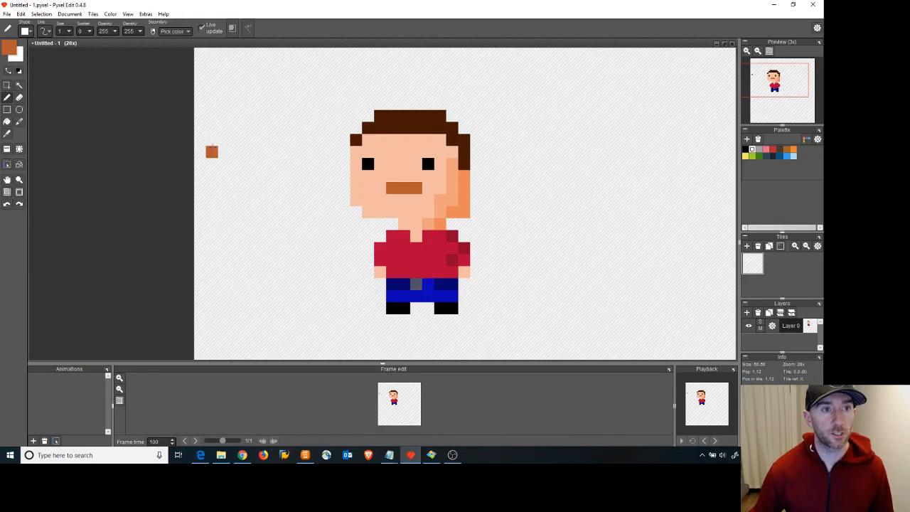
click(71, 14)
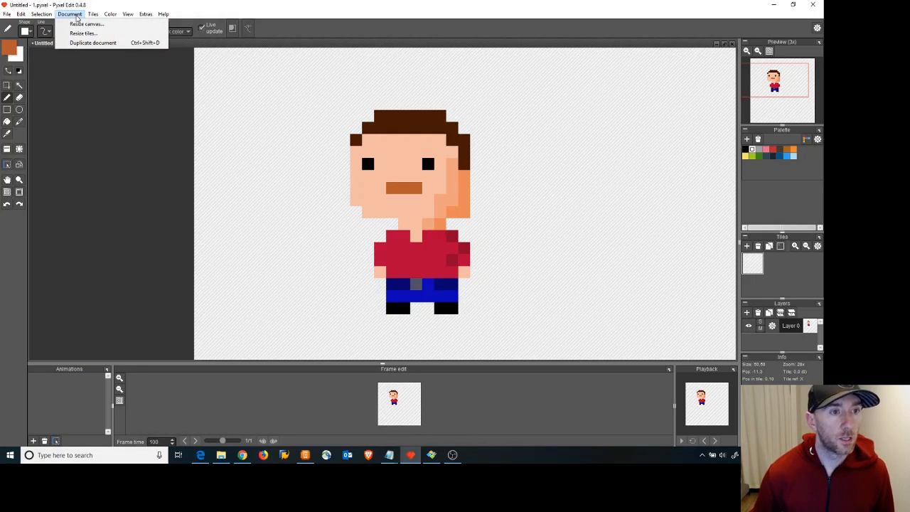
mouse_move(97, 17)
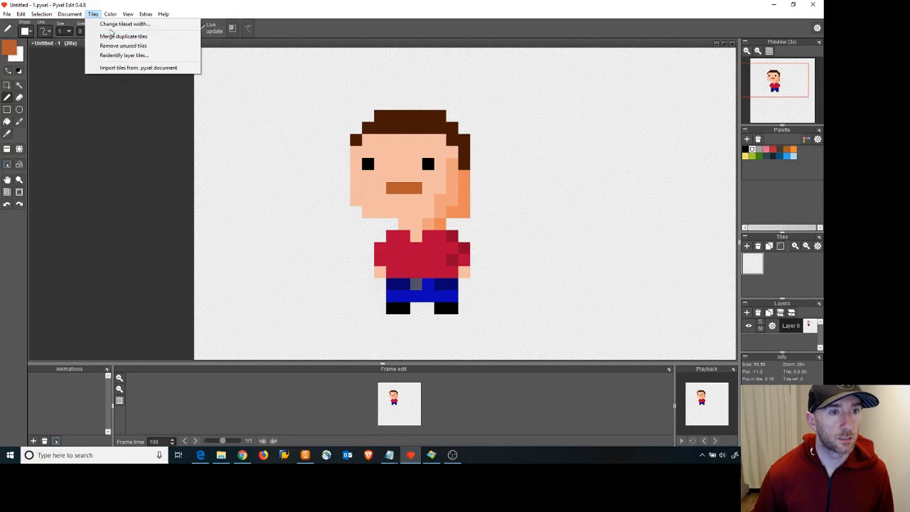
click(114, 24)
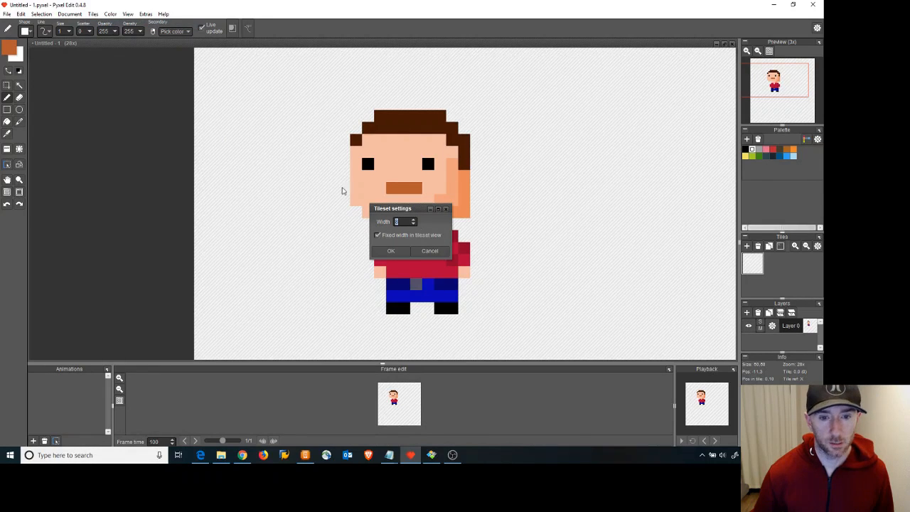
click(432, 250)
Resize the canvas to 4 tiles wide and 4 tiles high, 200 by 200 pixels in total.
click(90, 14)
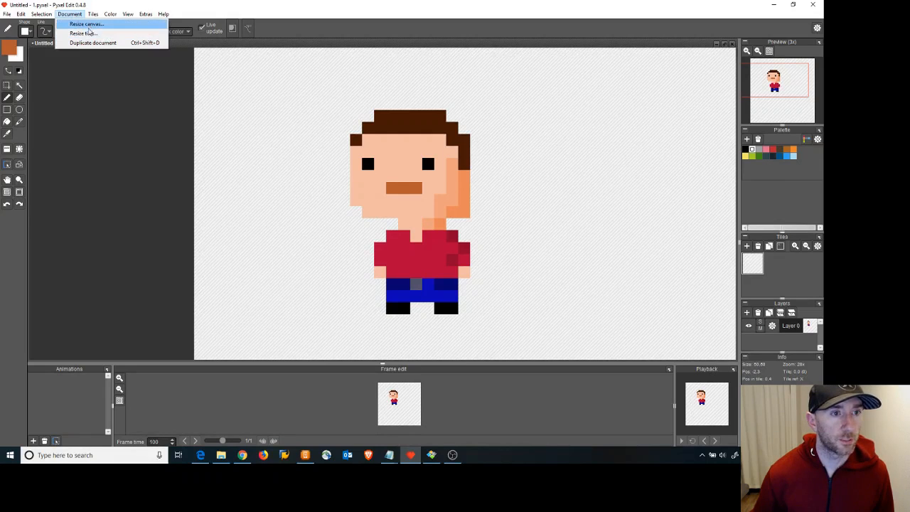
click(86, 24)
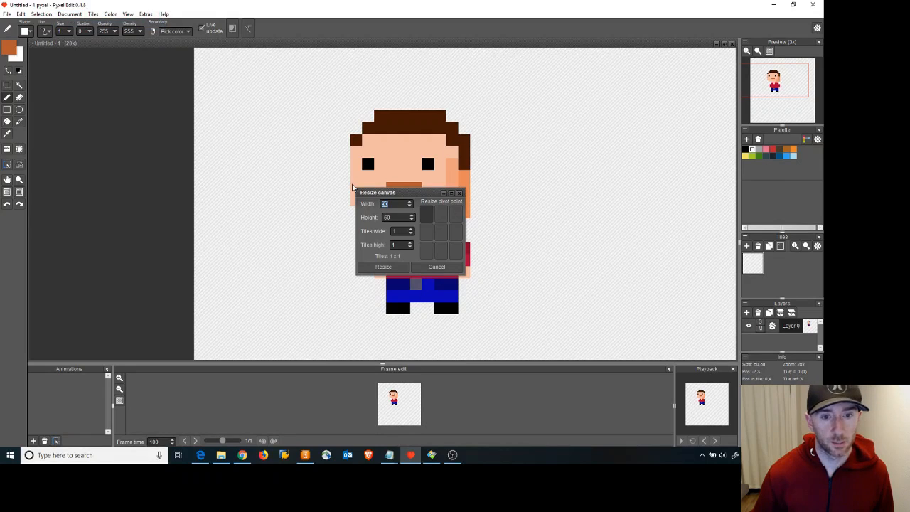
click(397, 231)
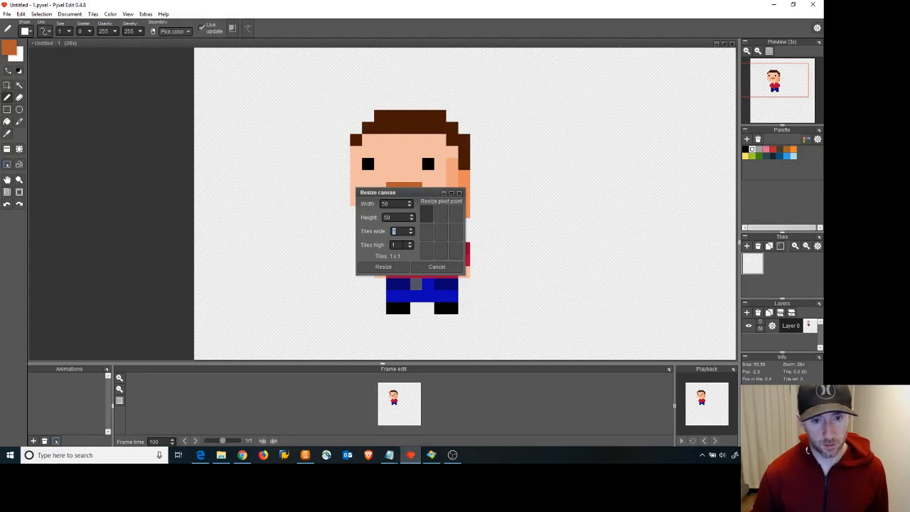
text(4)
key(Tab)
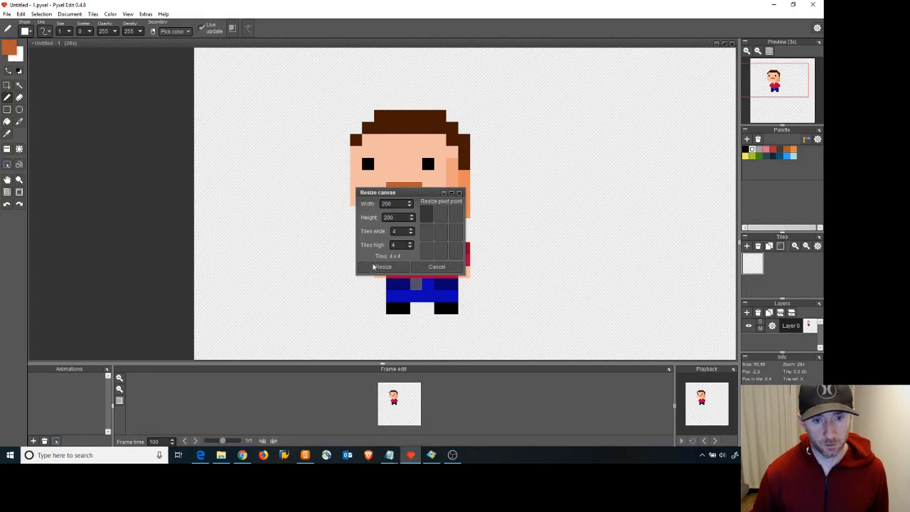
text(4)
click(384, 266)
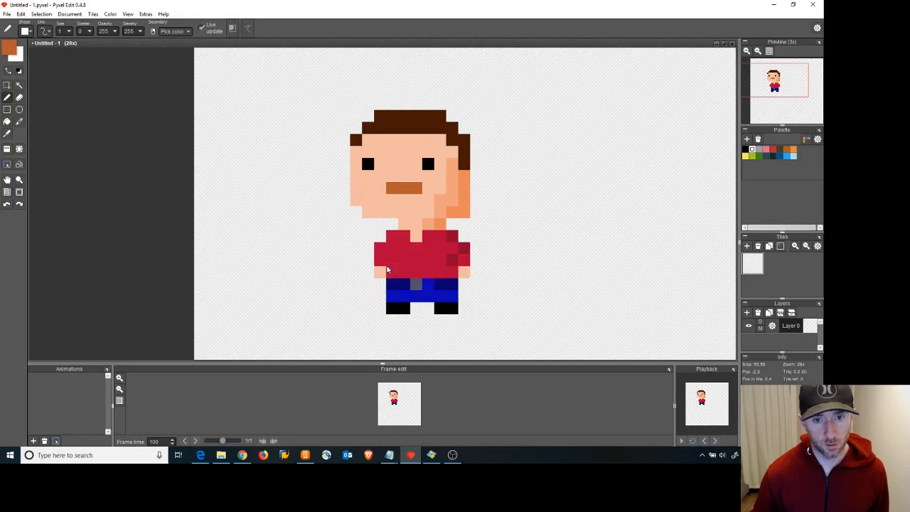
Select the character in the first tile with a rectangular selection and move it toward the tile's centre.
scroll(399, 183, down, 5)
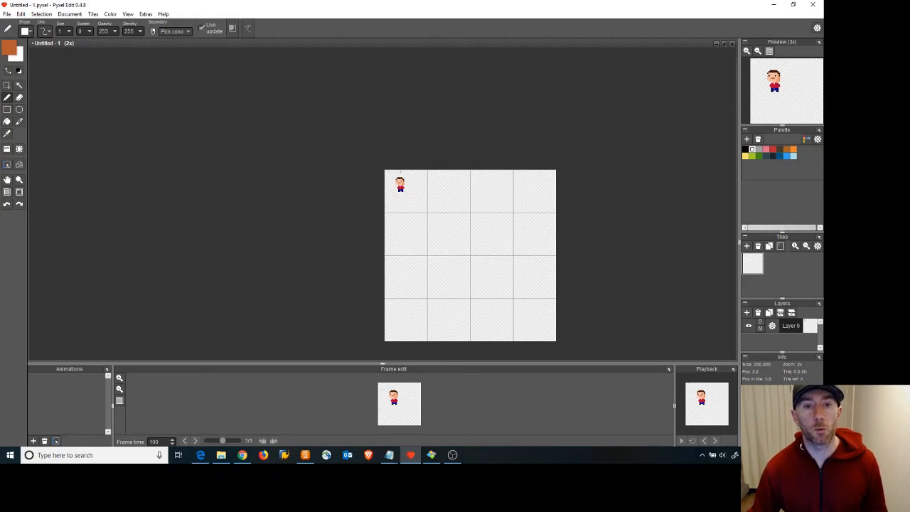
click(417, 194)
key(ctrl+z)
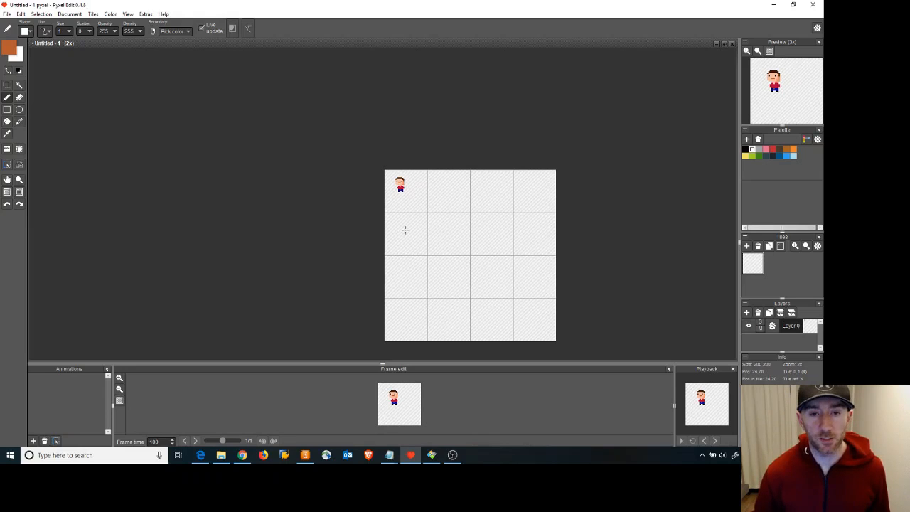
click(6, 85)
drag(390, 173, 410, 193)
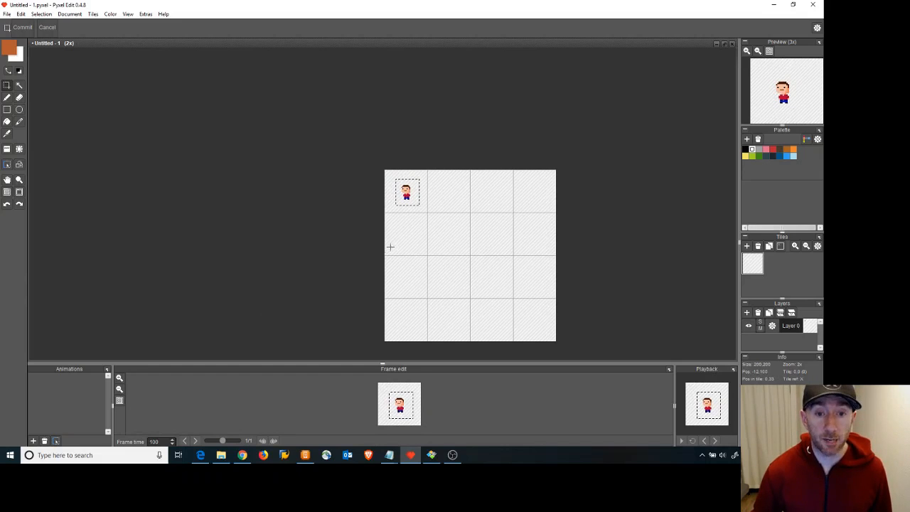
scroll(413, 226, up, 2)
scroll(414, 226, up, 1)
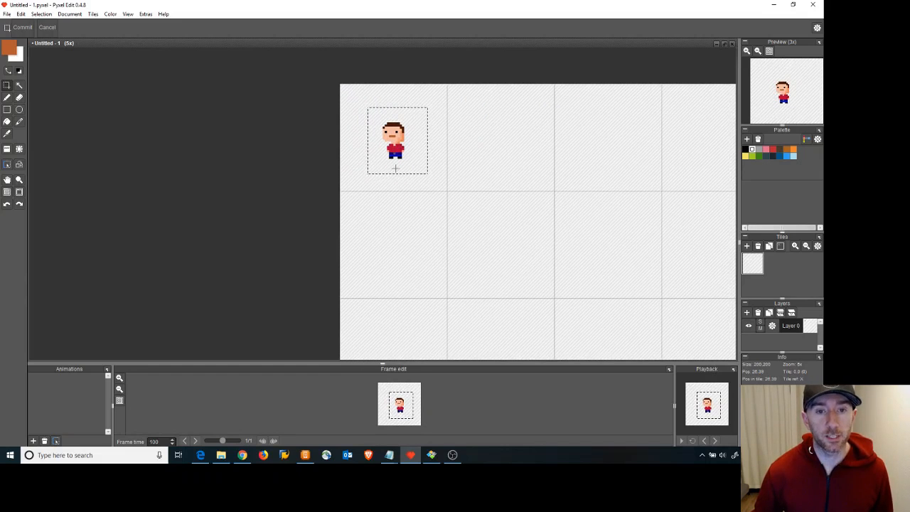
Copy the first tile's character into the other three tiles of the top row with the Animation frame manager tool, and clear the tile selection.
double_click(352, 176)
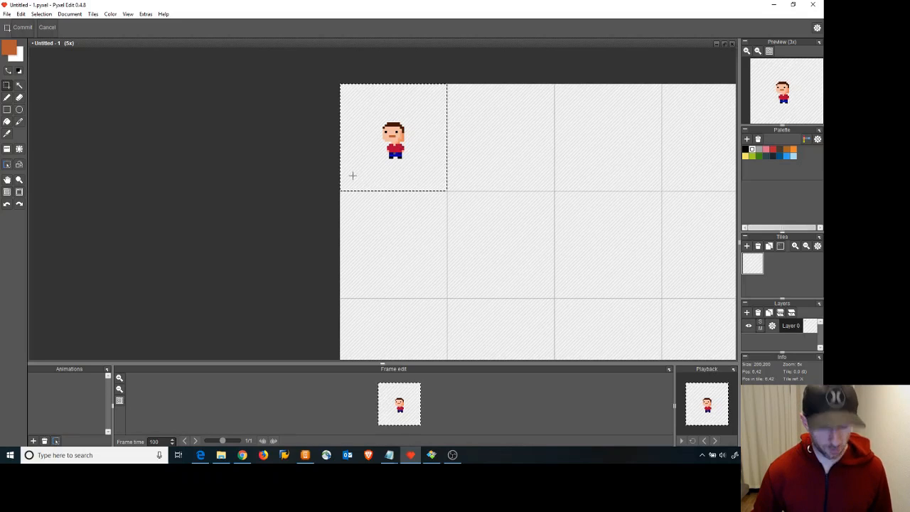
click(19, 164)
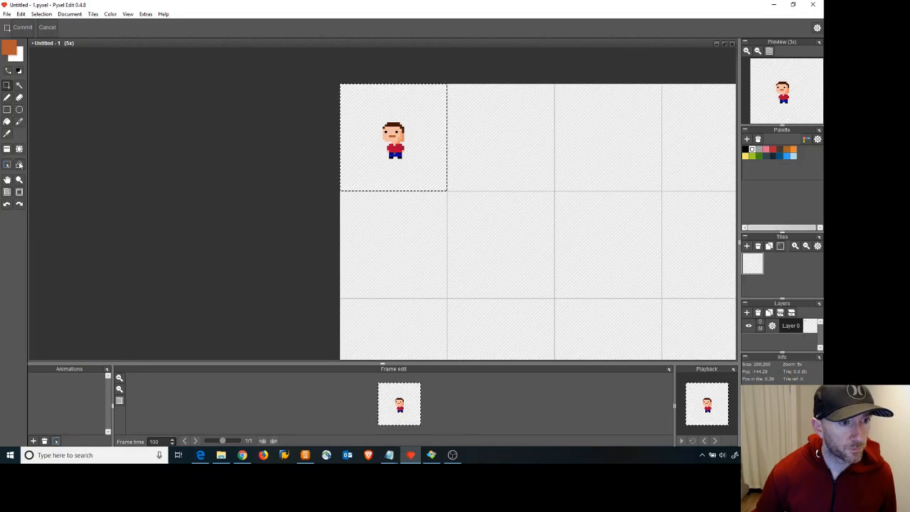
click(376, 127)
click(464, 128)
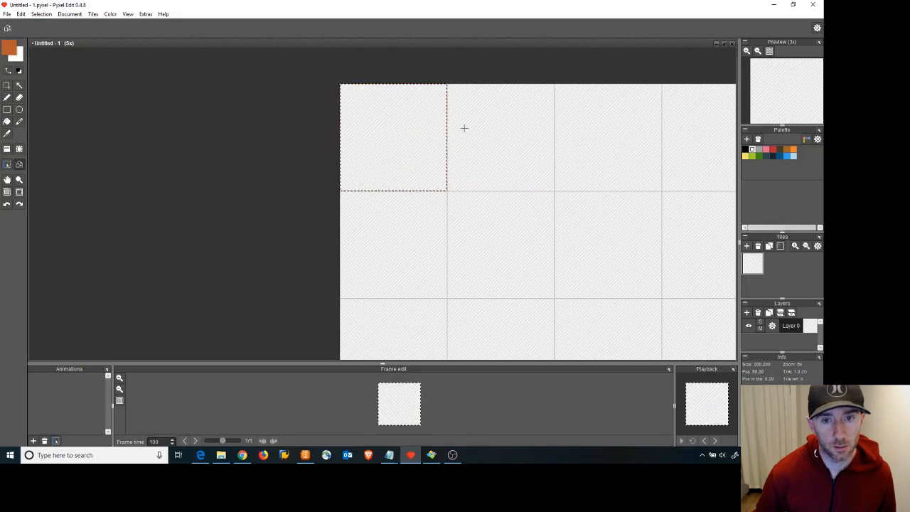
key(ctrl+z)
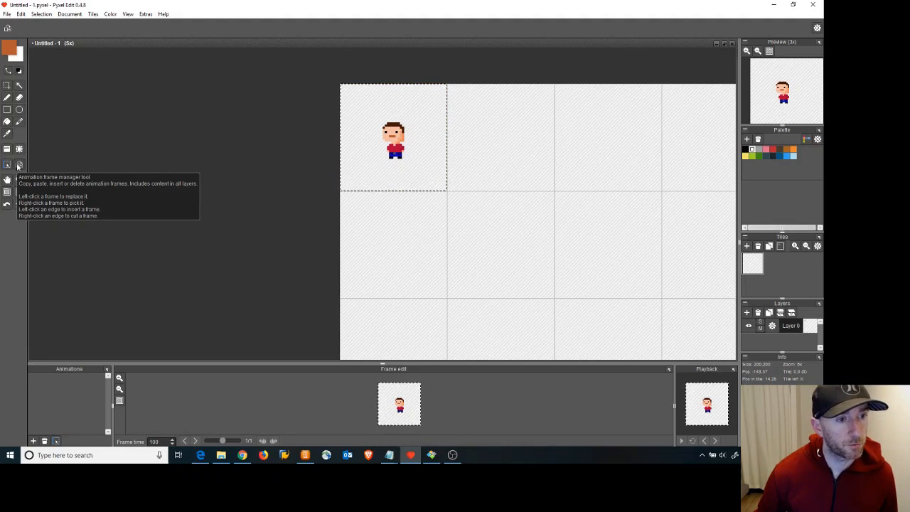
click(470, 157)
click(637, 148)
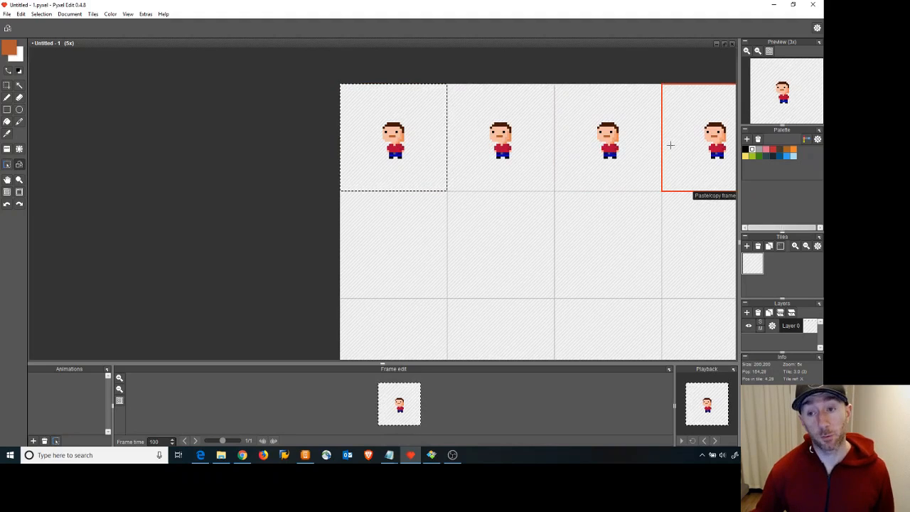
click(670, 145)
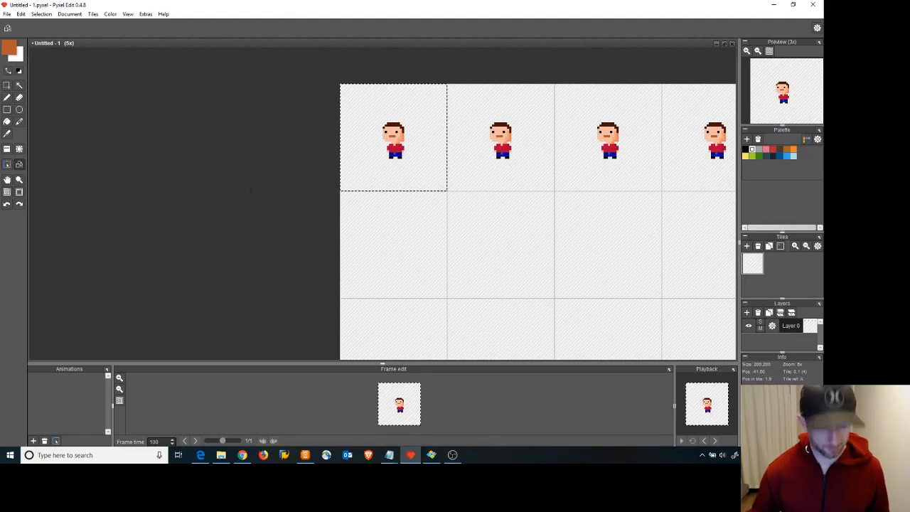
key(ctrl+d)
Swap the drawing colours to white and paint over the mouth of the second frame's character with the Pen.
scroll(436, 188, up, 1)
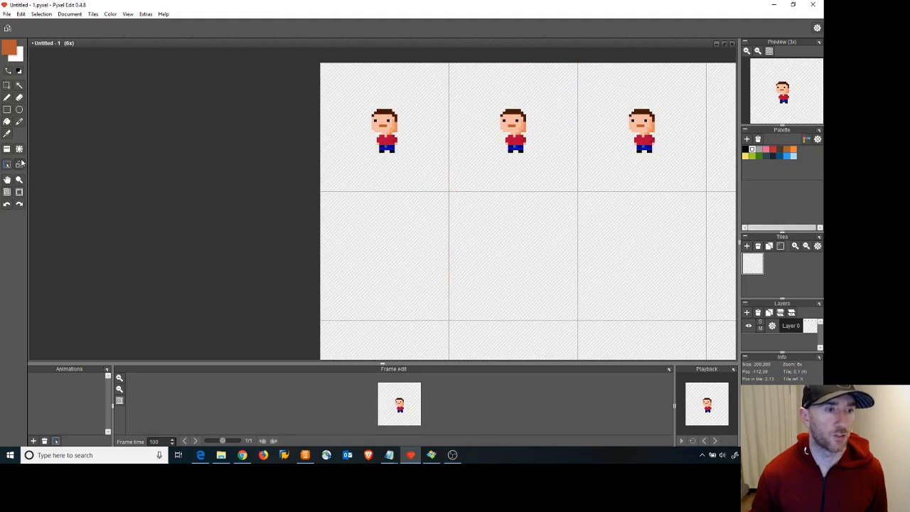
click(6, 98)
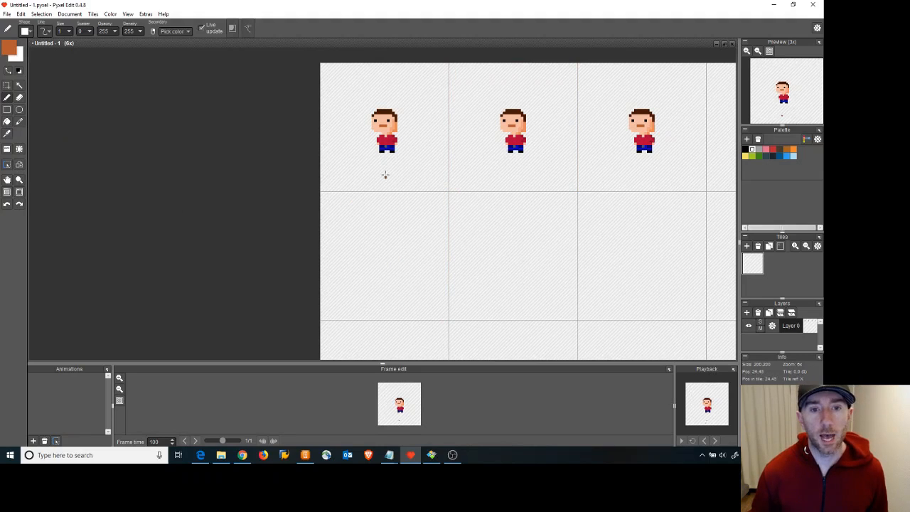
scroll(418, 171, up, 2)
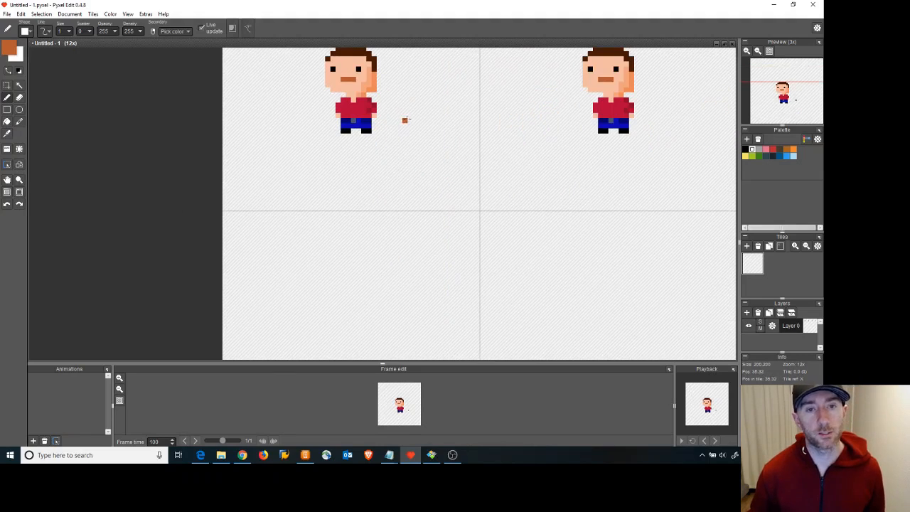
drag(419, 154, 422, 239)
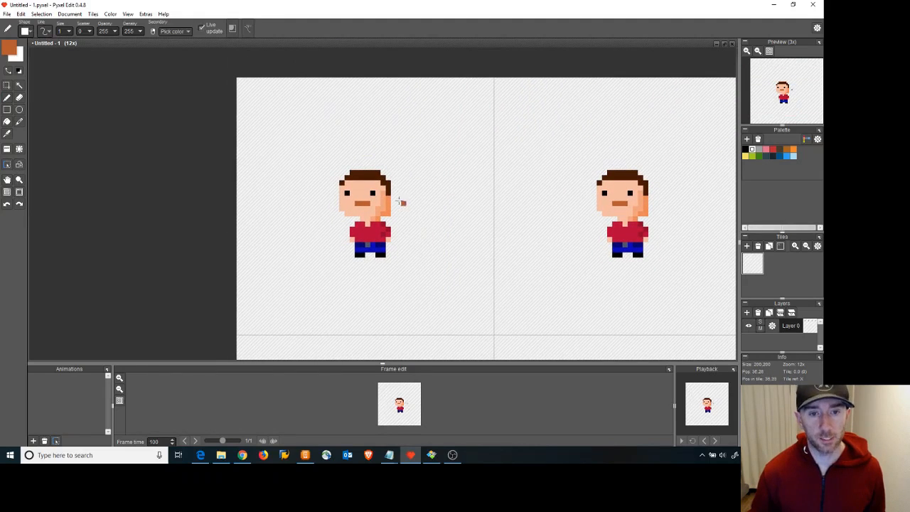
drag(526, 253, 390, 254)
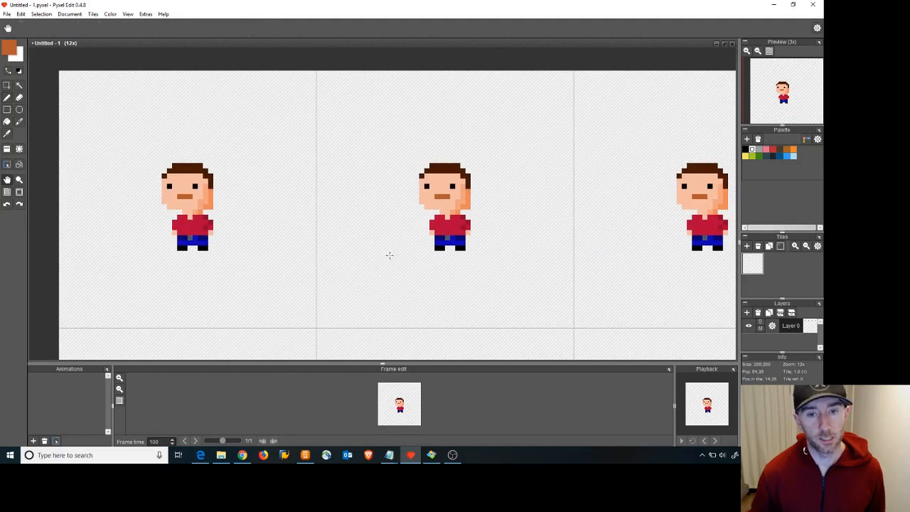
key(d)
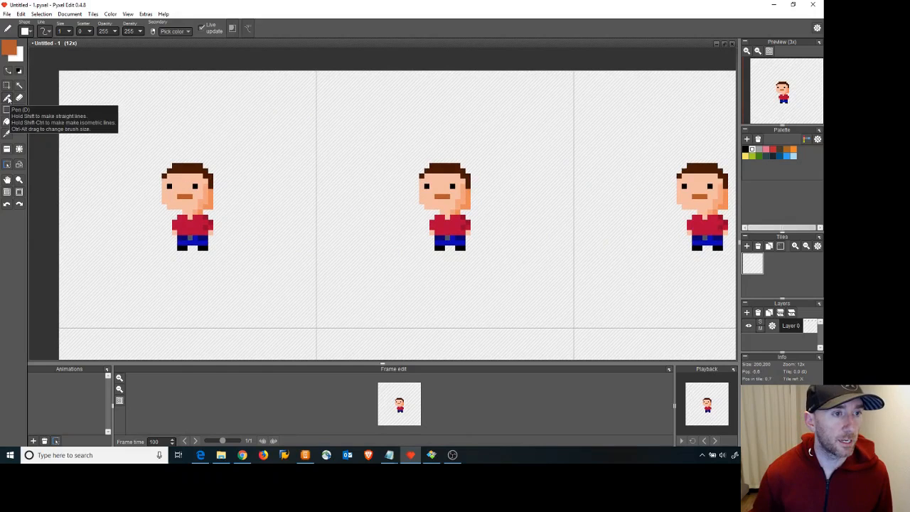
click(8, 71)
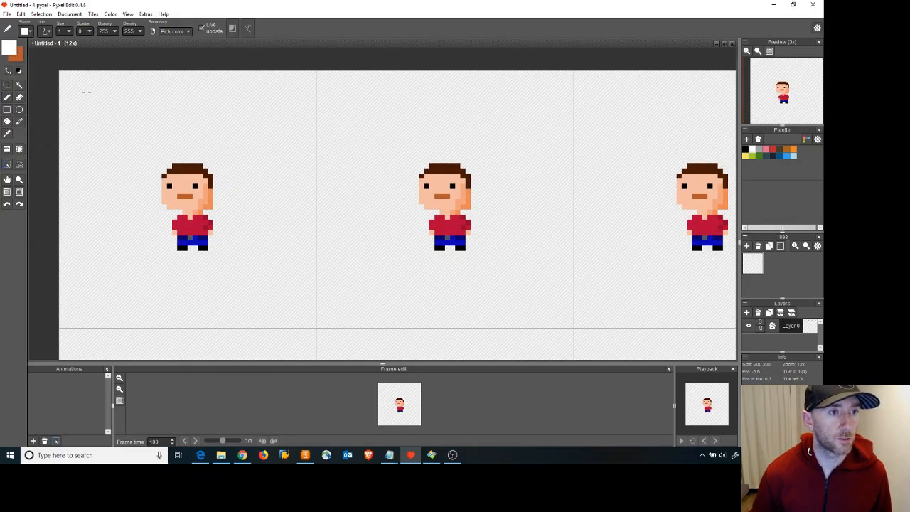
drag(436, 197, 446, 197)
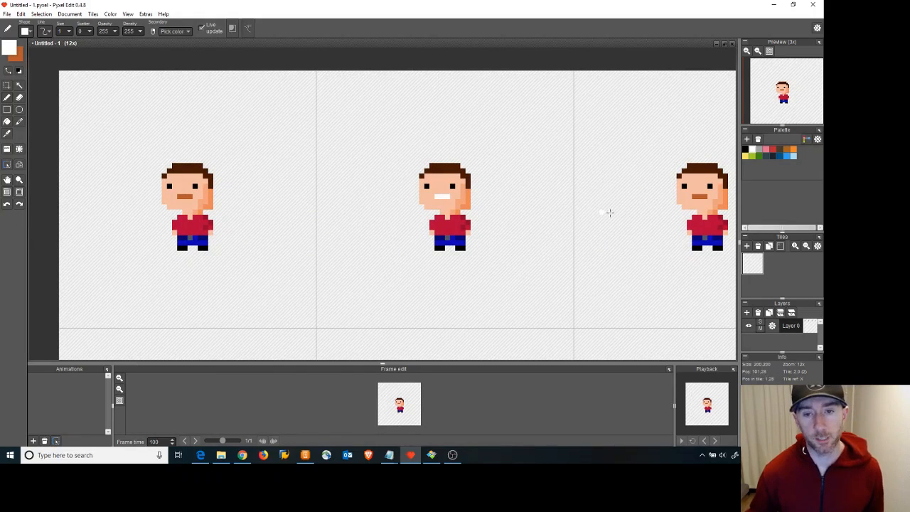
Restore the default black drawing colour and cover the third frame's mouth with a black rectangle 3 by 2 pixels.
key(space)
drag(640, 239, 426, 244)
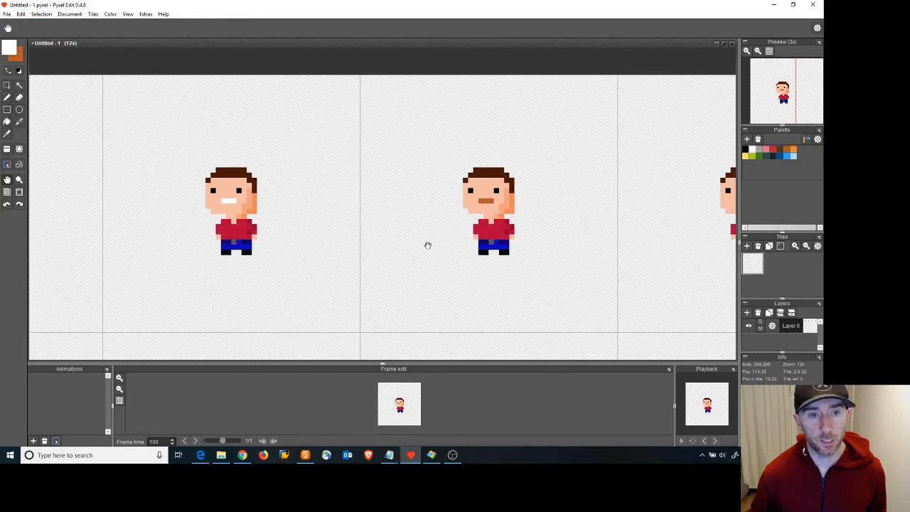
click(20, 72)
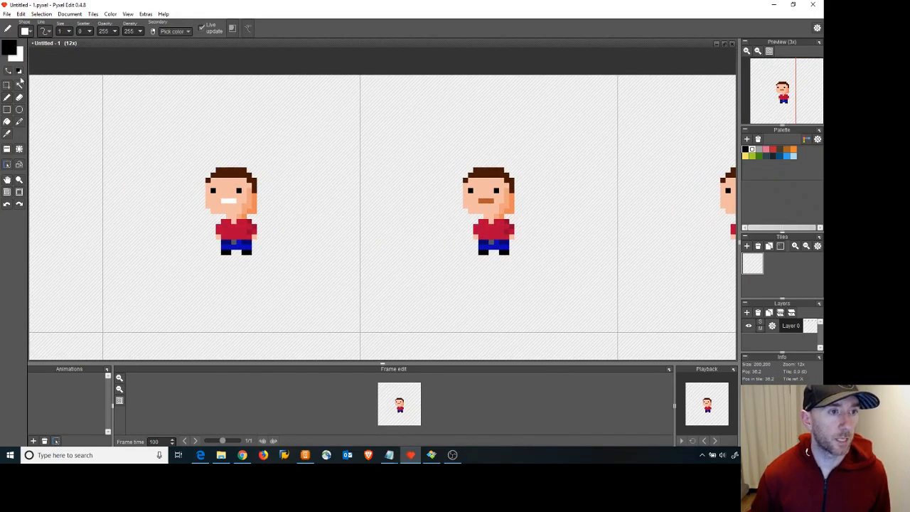
click(7, 109)
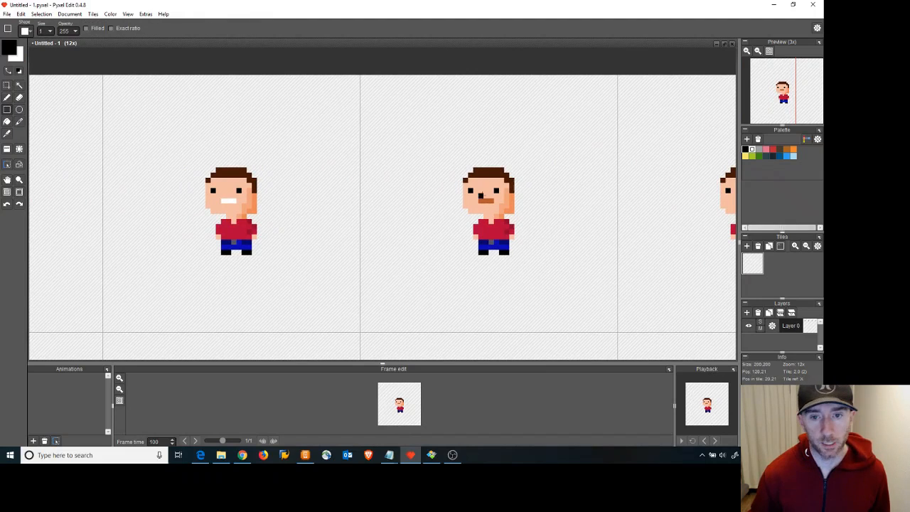
drag(480, 199, 493, 209)
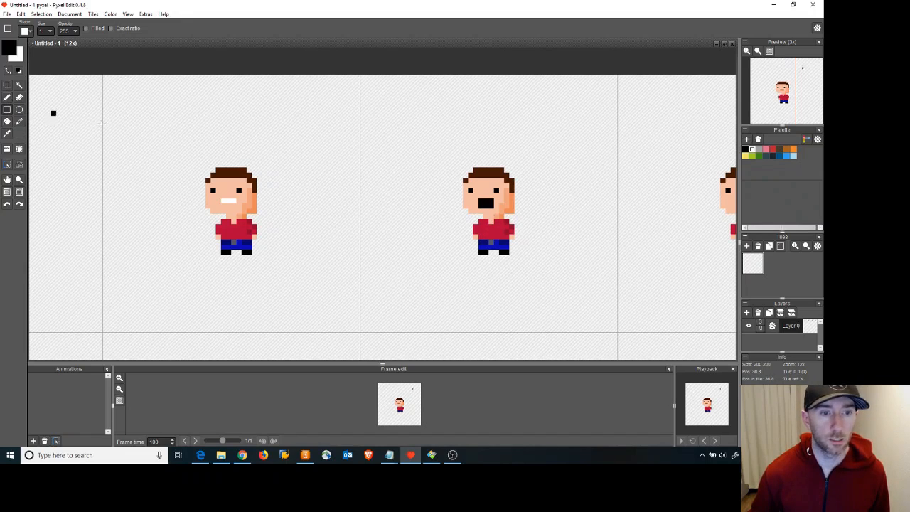
Mix a dark red foreground colour, hex ffae152e, and paint a one-pixel tongue in the lower corner of the third frame's black mouth.
click(7, 133)
click(253, 211)
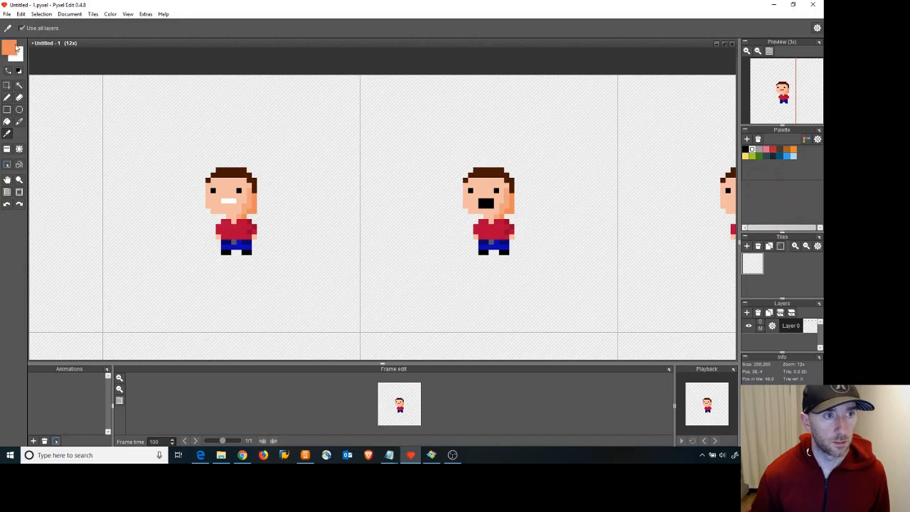
click(10, 47)
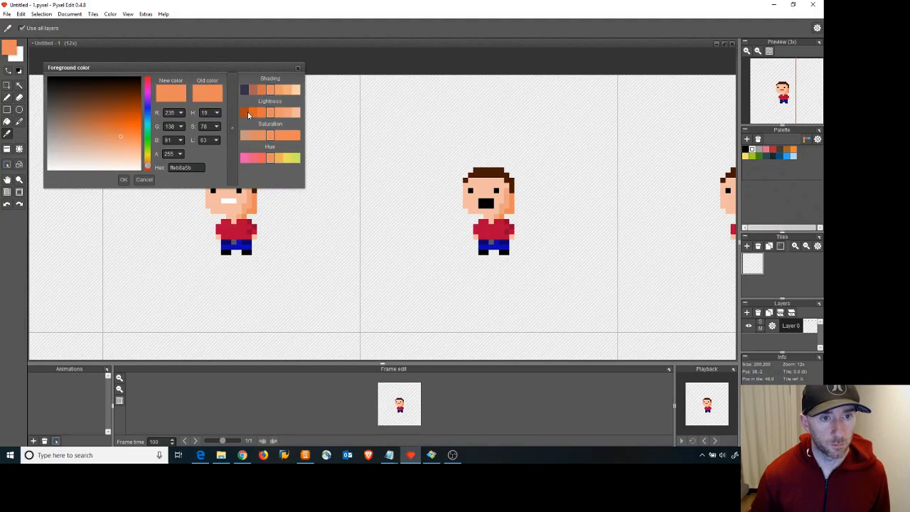
drag(147, 107, 147, 80)
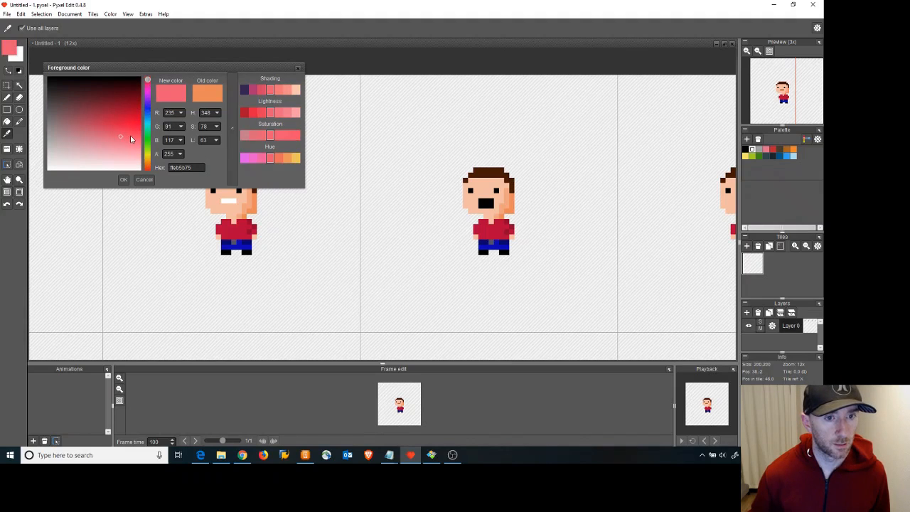
click(245, 114)
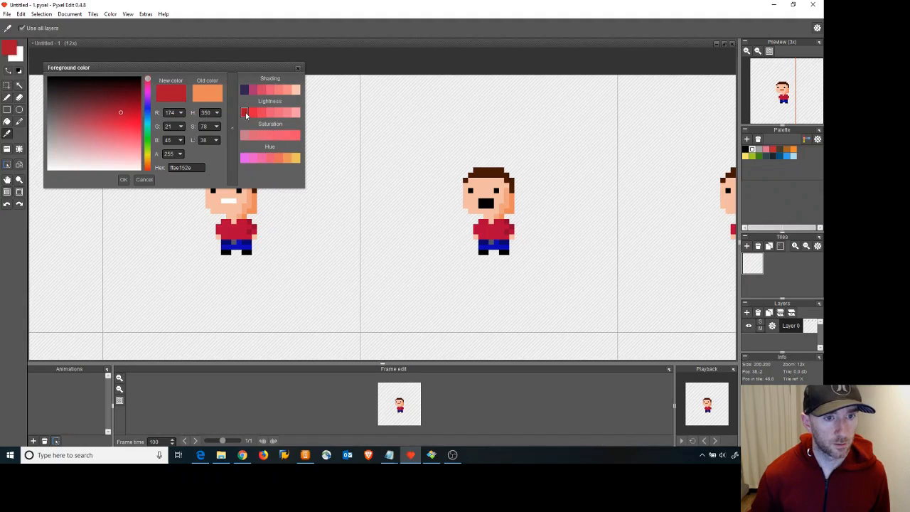
click(123, 179)
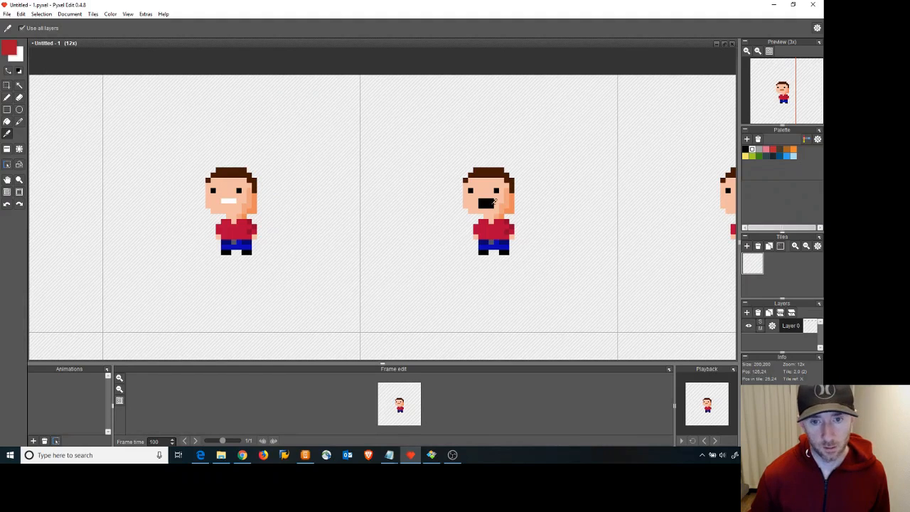
key(b)
click(492, 205)
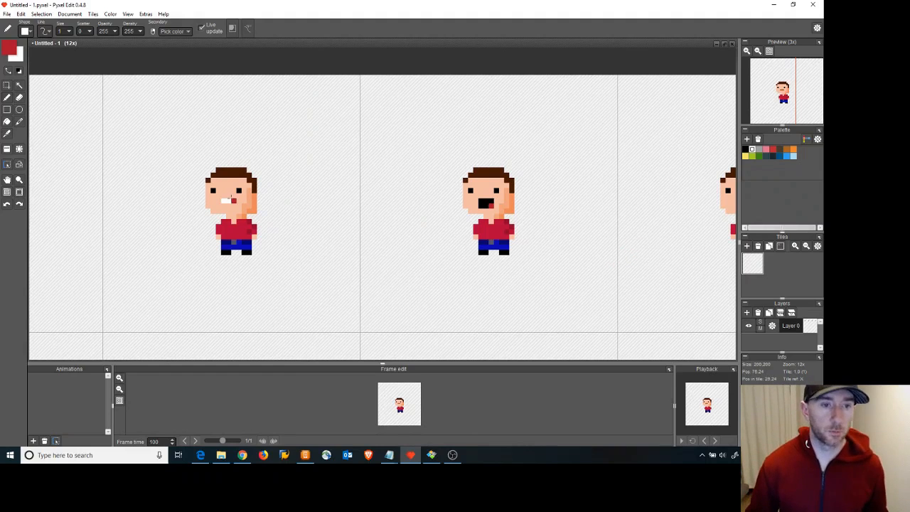
Swap the drawing colours to white and paint over the mouth of the fourth frame's character with the Pen.
drag(636, 254, 427, 253)
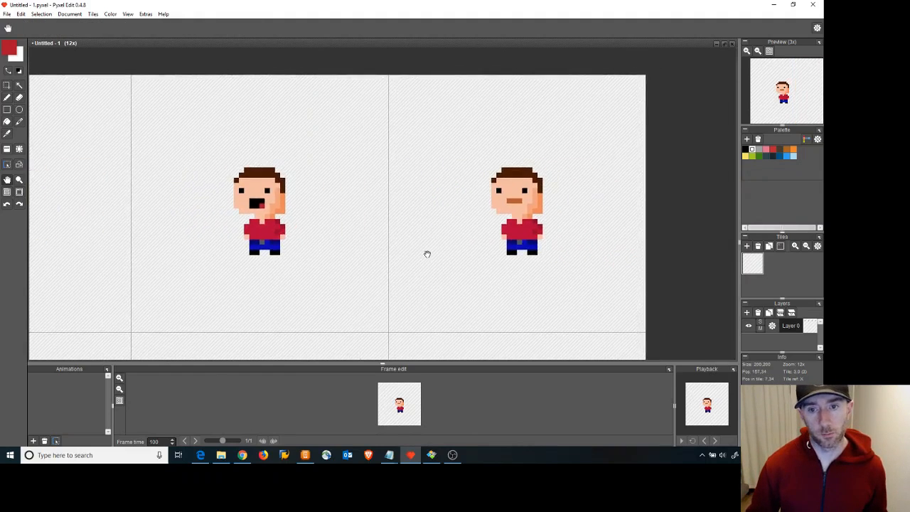
click(8, 72)
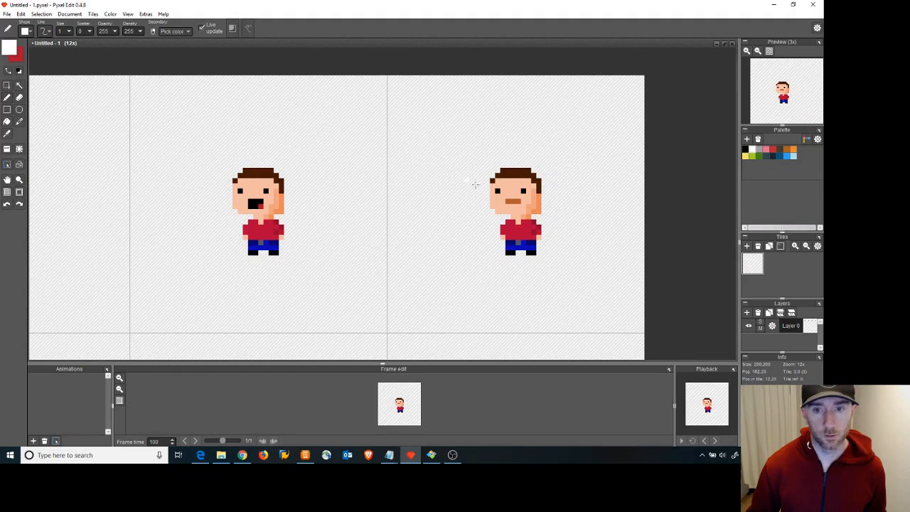
drag(507, 202, 517, 201)
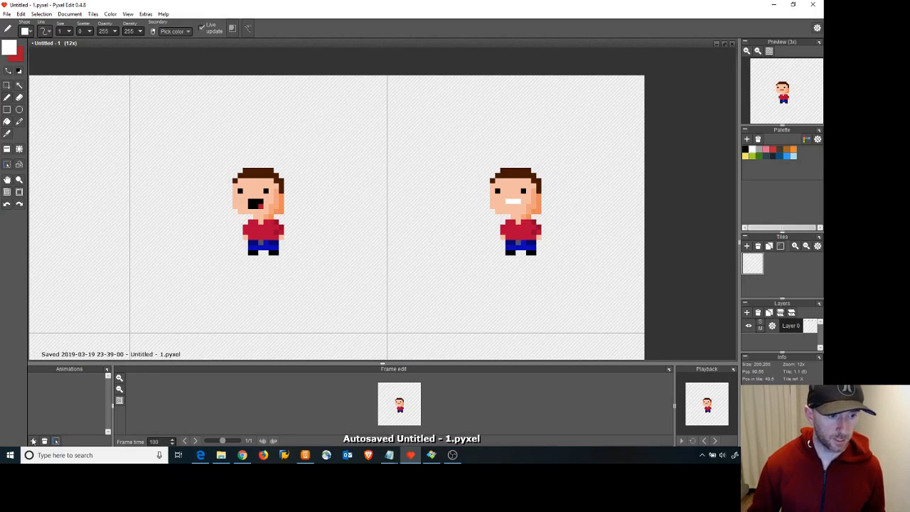
Add a new animation with base tile 0 and length 4, and name it Talking.
click(32, 441)
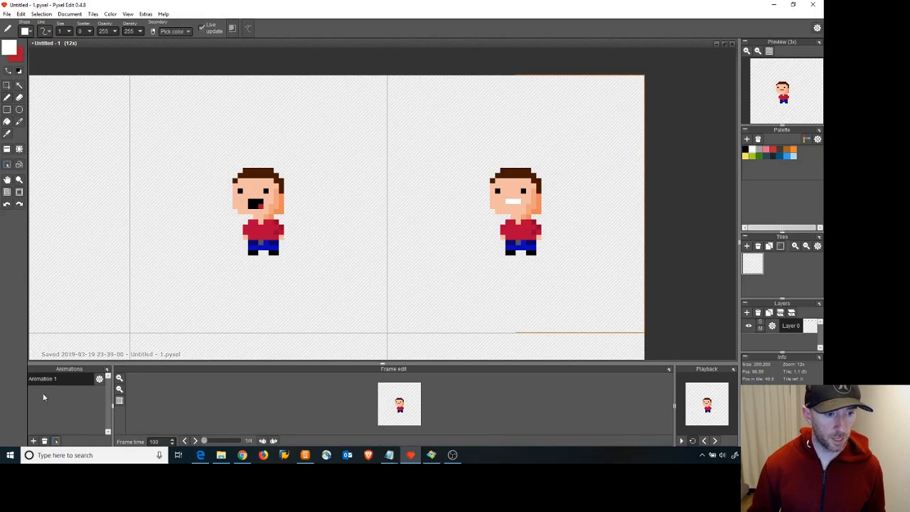
click(100, 378)
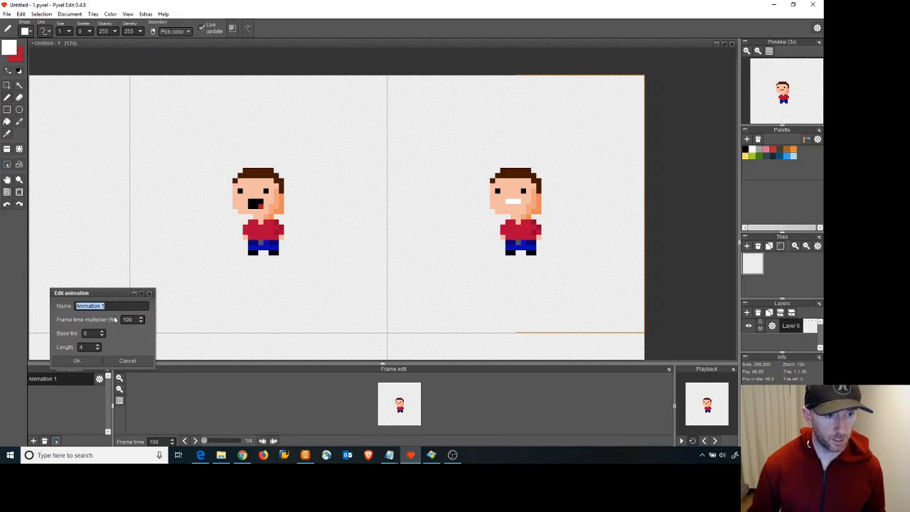
text(Talking)
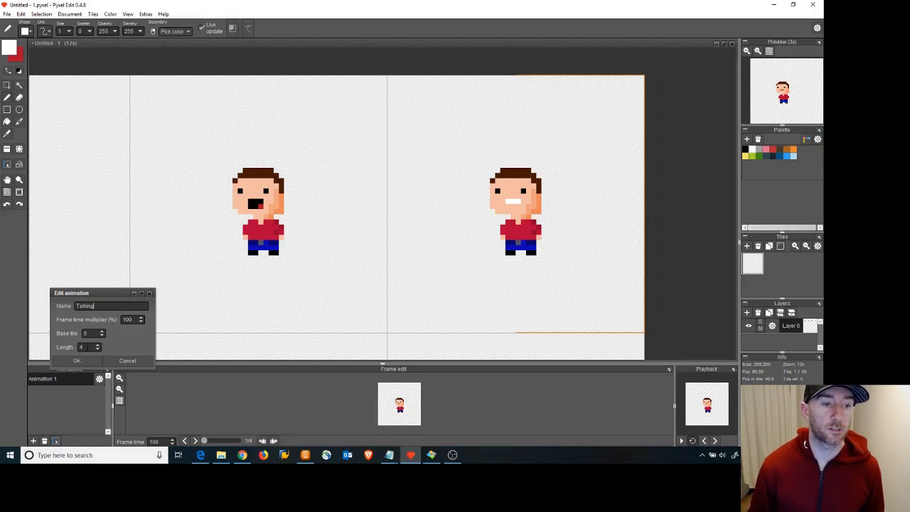
click(80, 362)
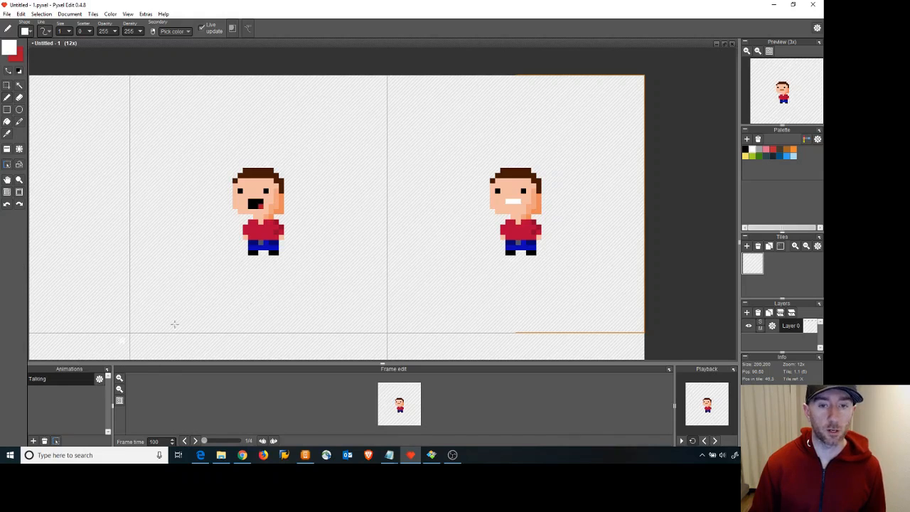
Enlarge the playback preview and play the Talking animation to check its mouth movement, then stop it.
scroll(312, 266, down, 3)
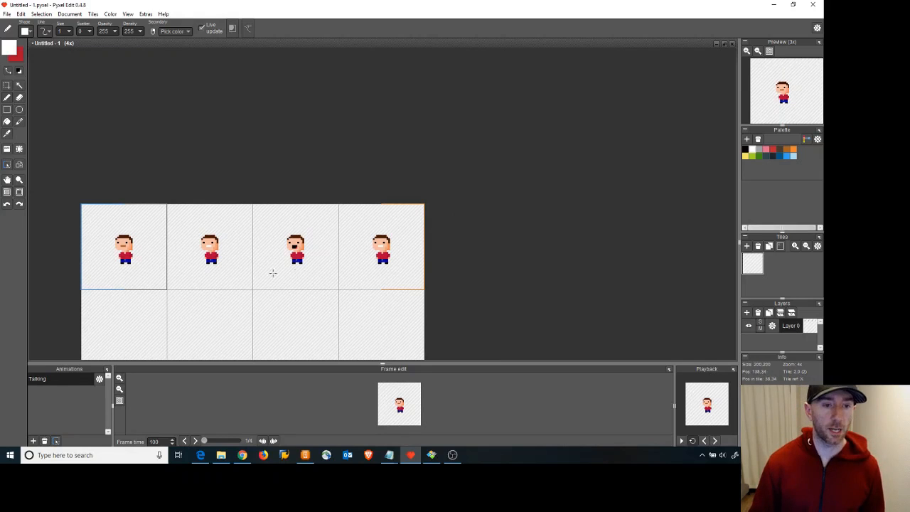
drag(250, 300, 423, 246)
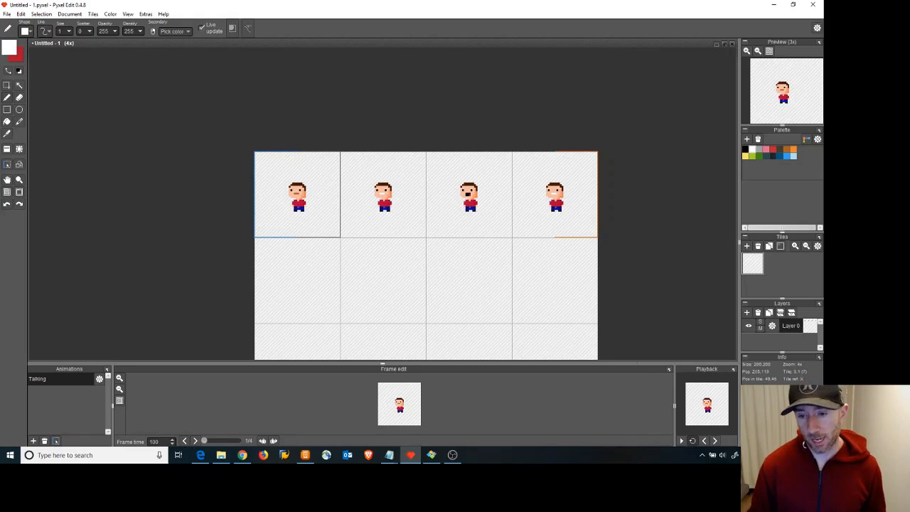
drag(675, 396, 573, 396)
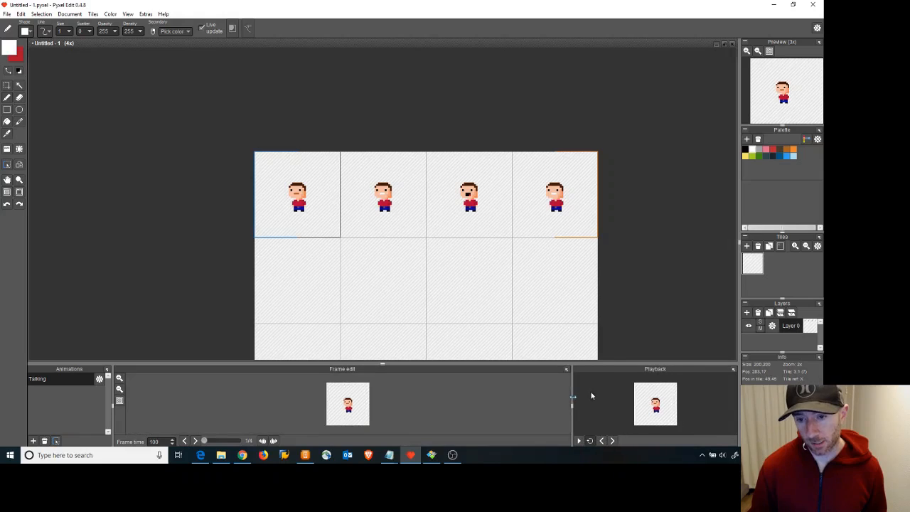
drag(628, 362, 626, 289)
click(579, 441)
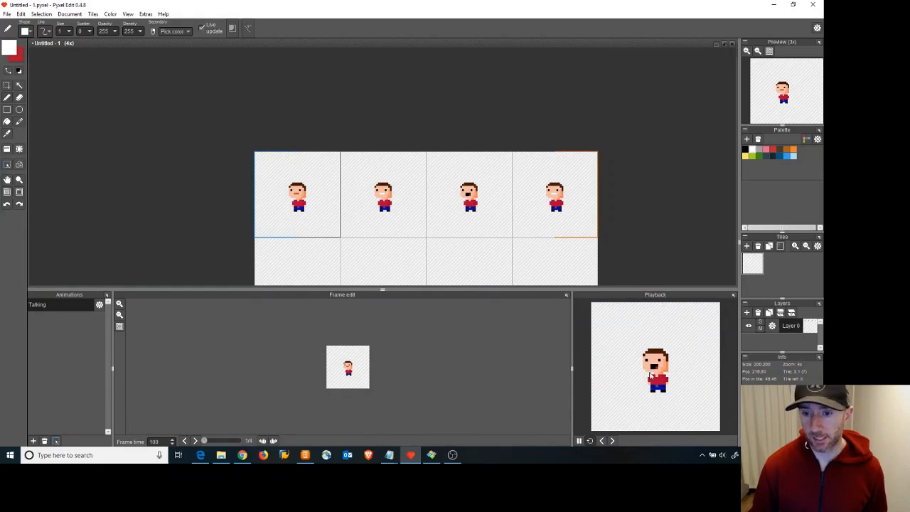
click(579, 442)
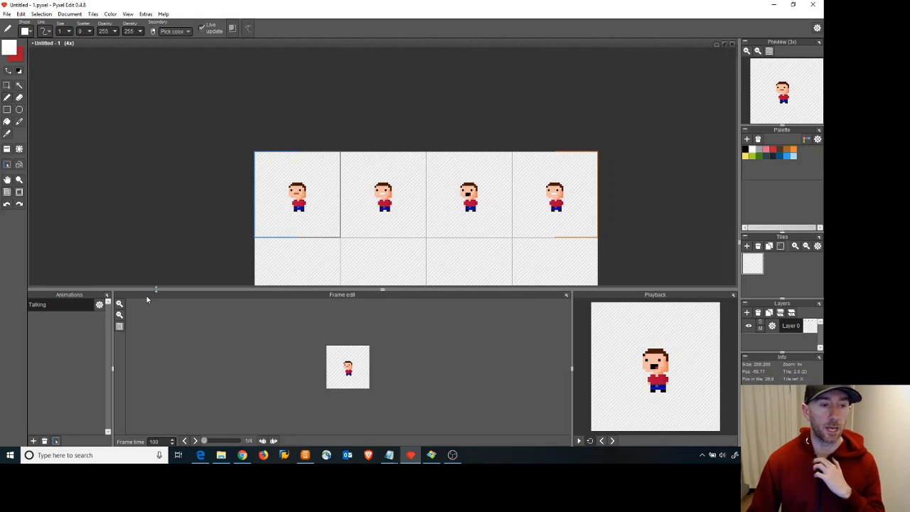
Try a frame time multiplier of 50% for the Talking animation.
click(100, 305)
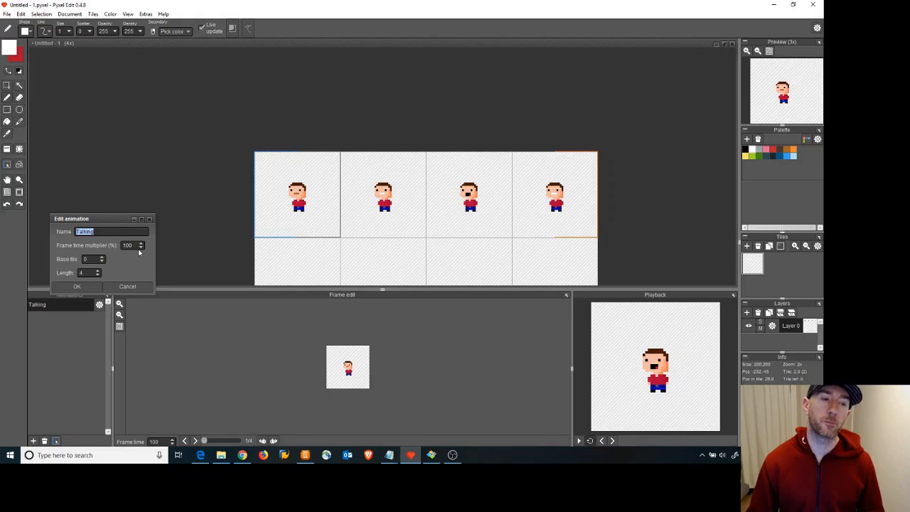
key(Tab)
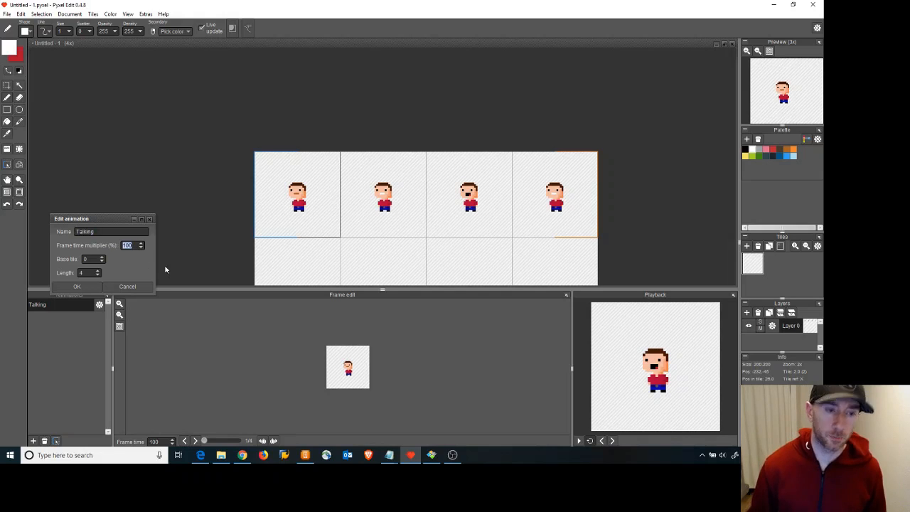
text(50)
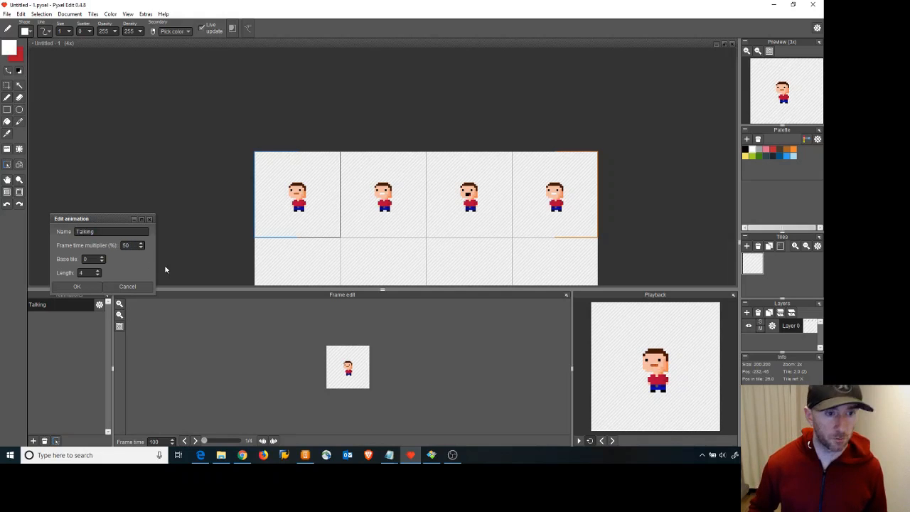
click(71, 288)
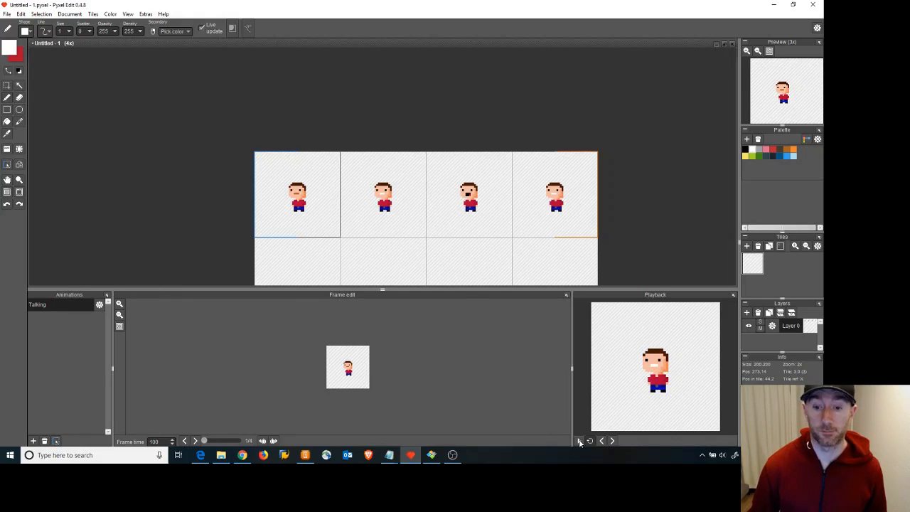
Try a frame time multiplier of 10% for the Talking animation and preview the playback.
click(99, 304)
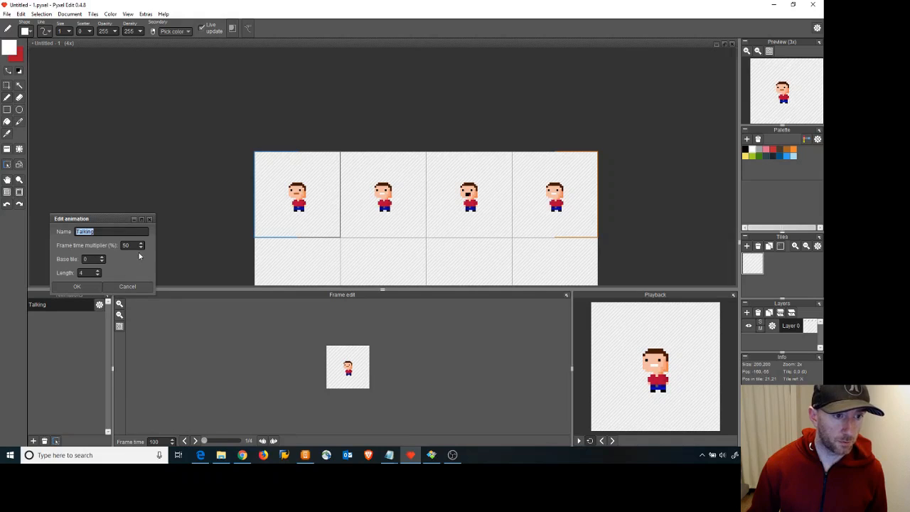
key(Tab)
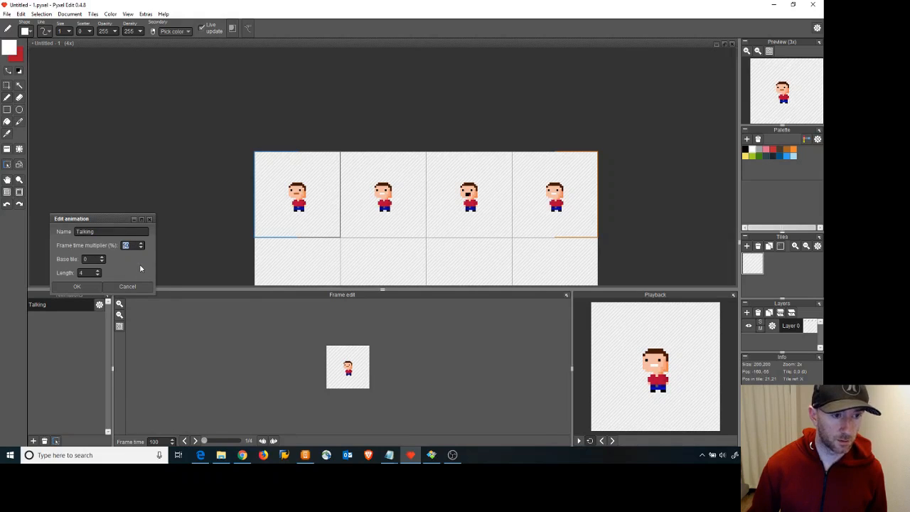
text(10)
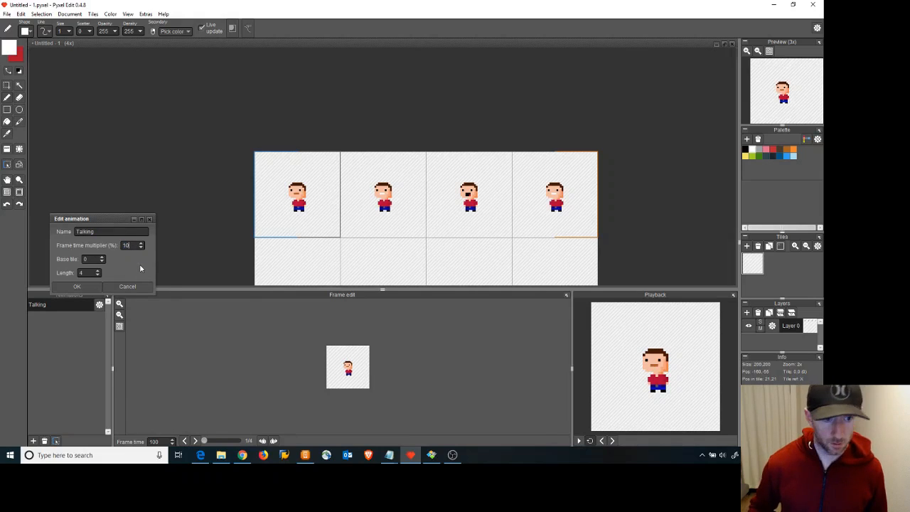
click(77, 285)
click(580, 440)
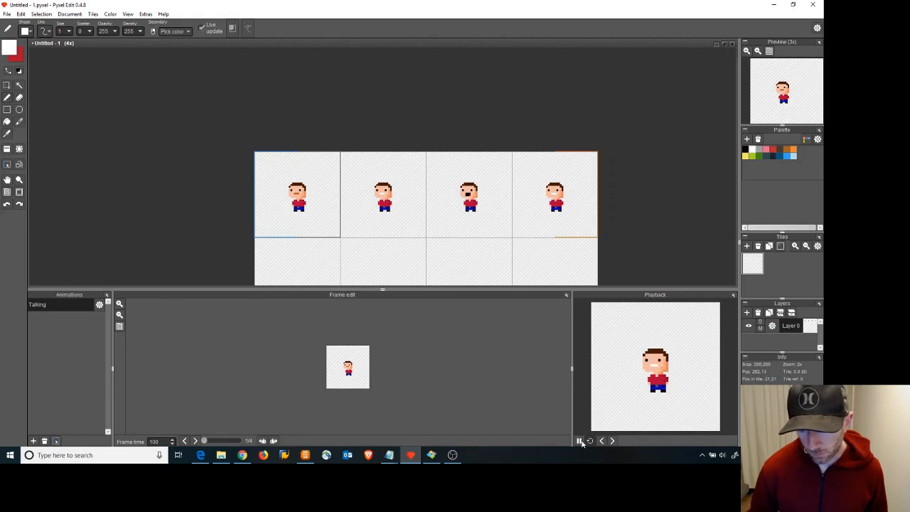
click(579, 441)
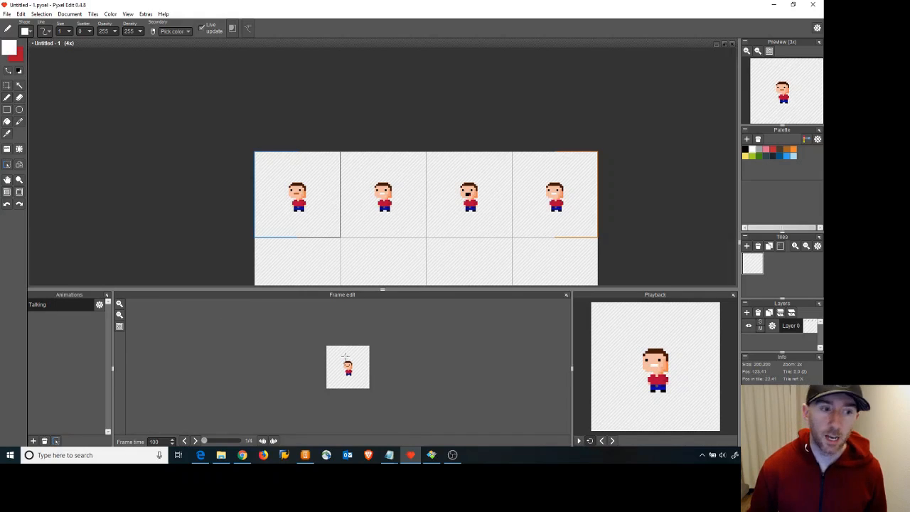
Try a frame time multiplier of 400% for the Talking animation and preview the playback.
click(99, 304)
double_click(126, 245)
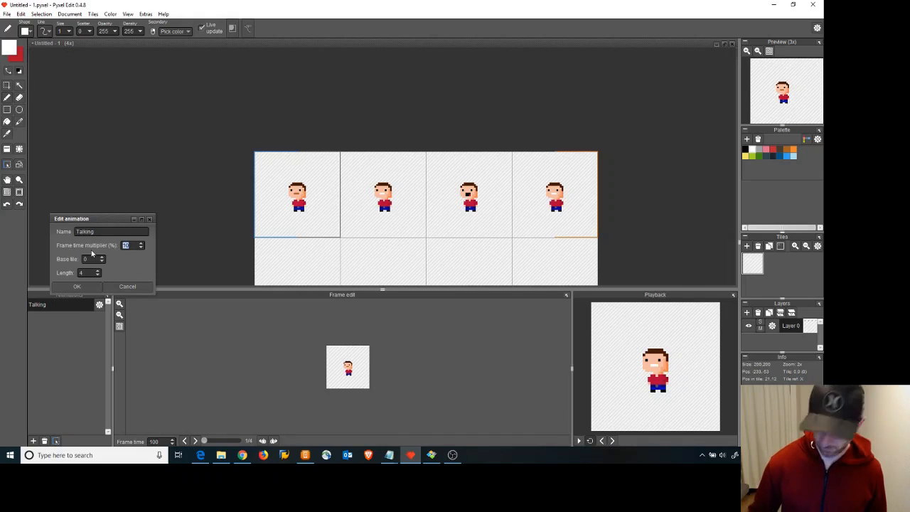
text(4)
click(77, 286)
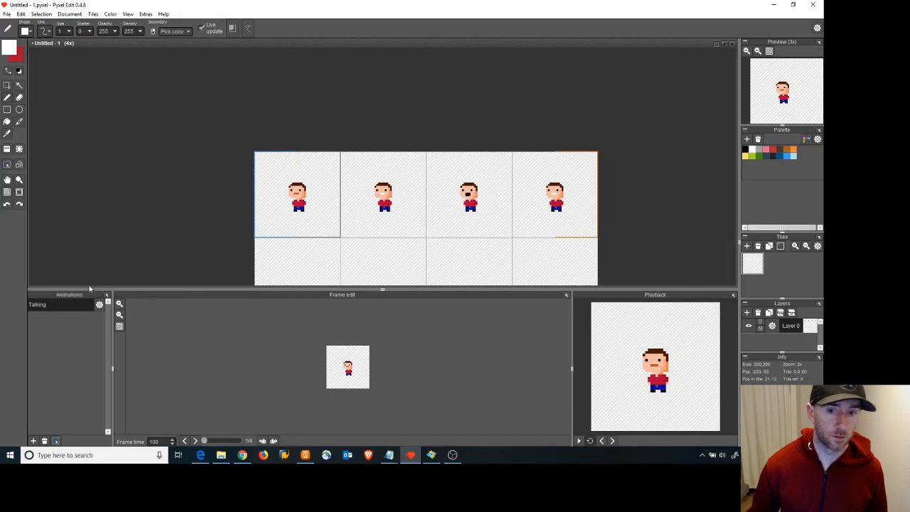
click(578, 441)
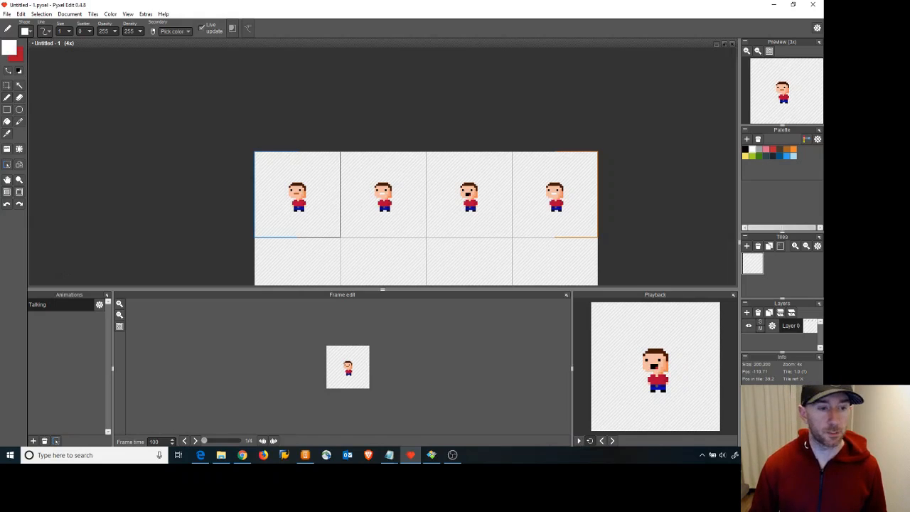
Set the Talking animation's frame time multiplier to 200% and widen the playback preview area.
click(99, 304)
double_click(128, 245)
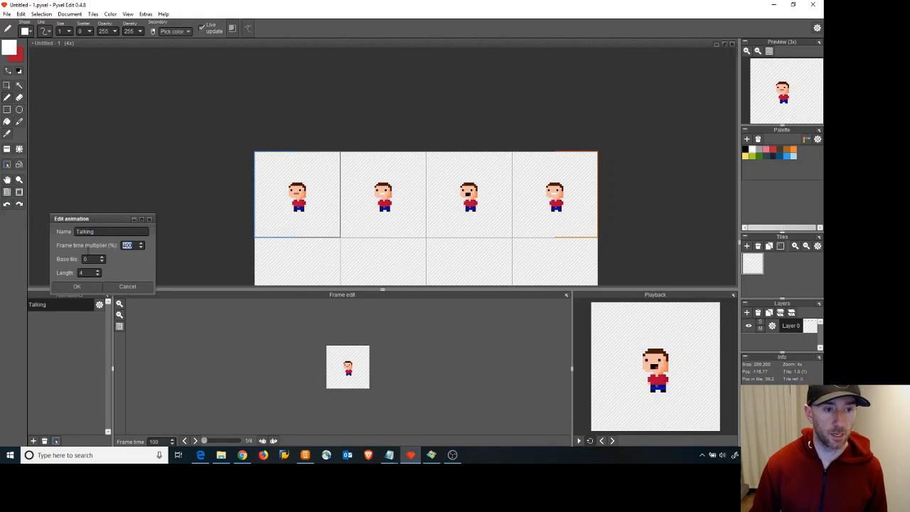
text(20)
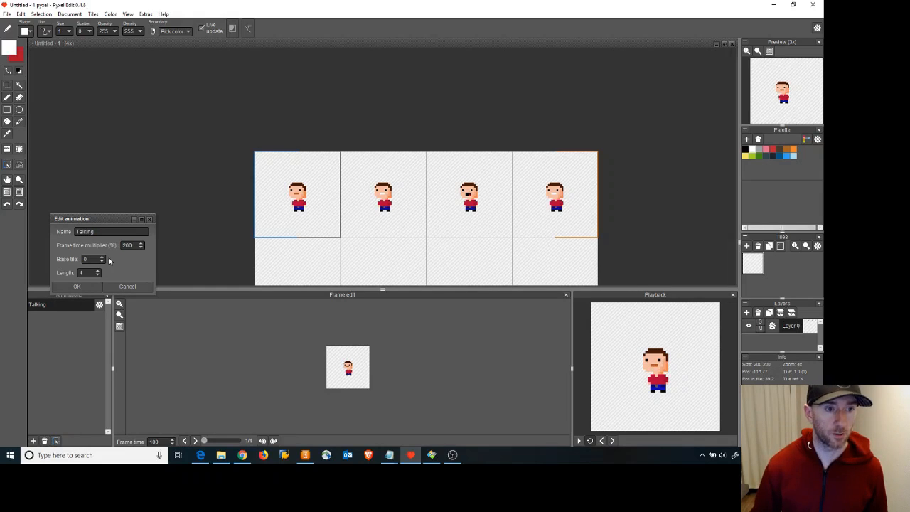
click(85, 286)
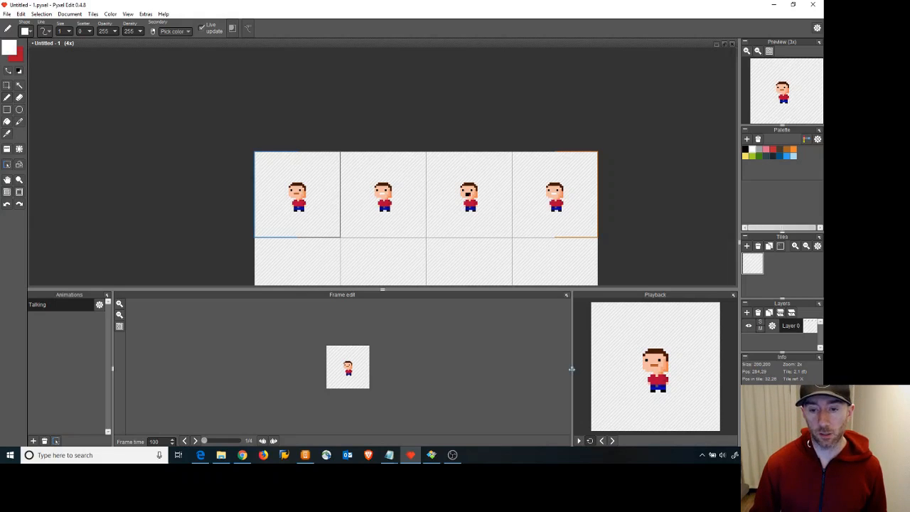
drag(572, 369, 486, 364)
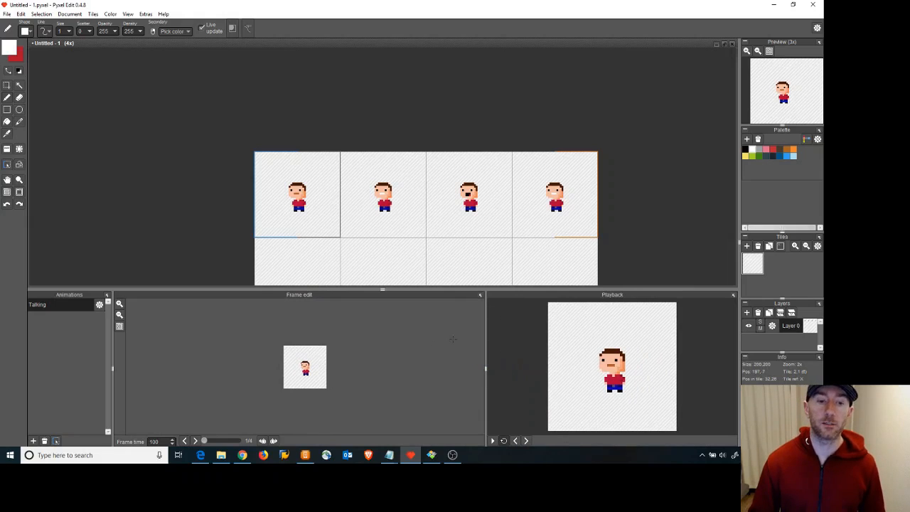